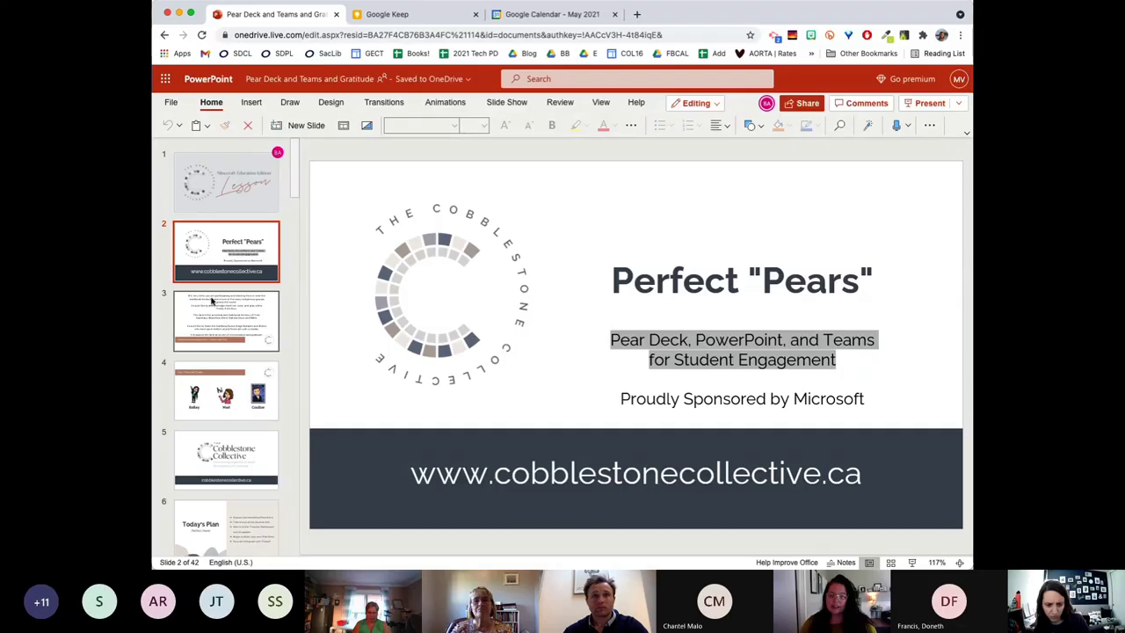
Select slide 3, then present the deck full screen from the 'Minecraft: Education Edition Lesson' title slide.
click(217, 304)
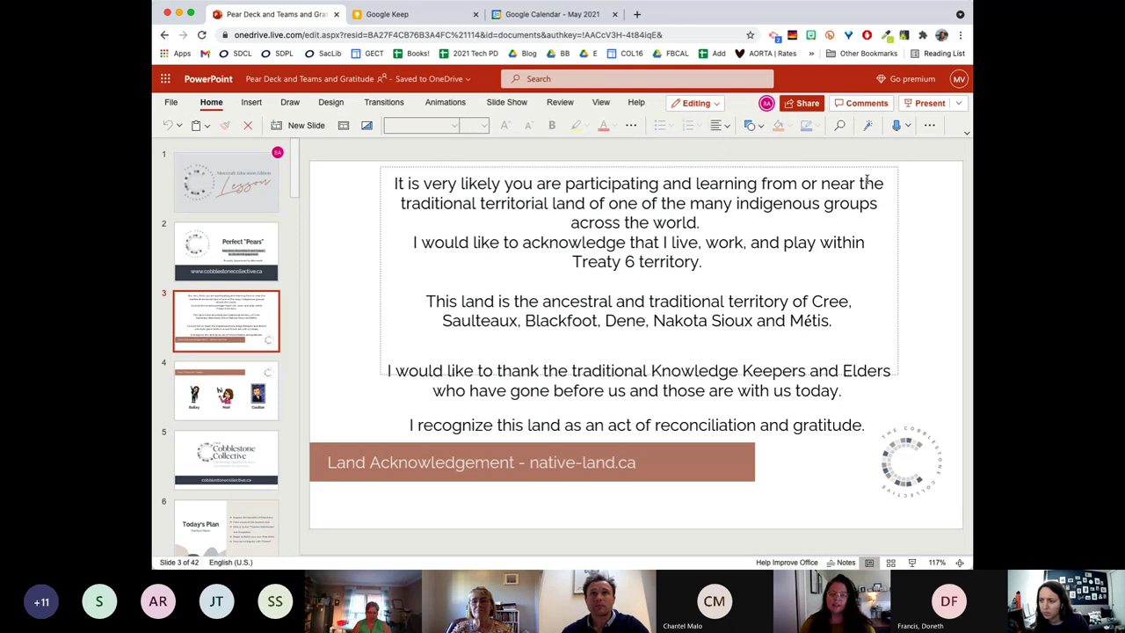
click(932, 104)
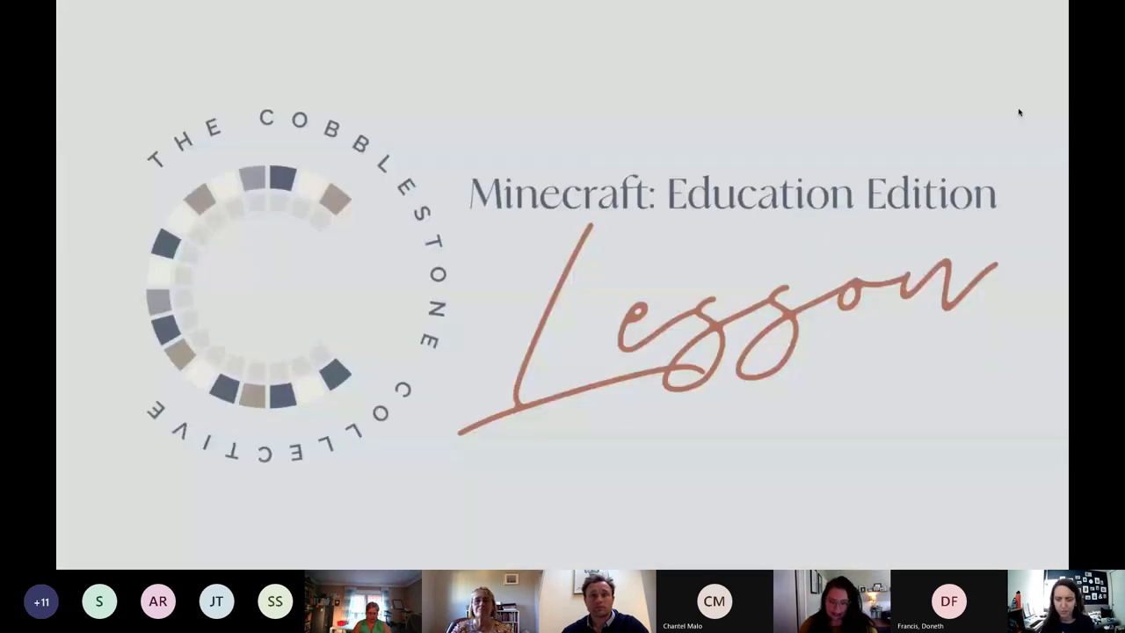
Advance two slides past the land acknowledgement to the 'Your Team for Today' slide.
key(Right)
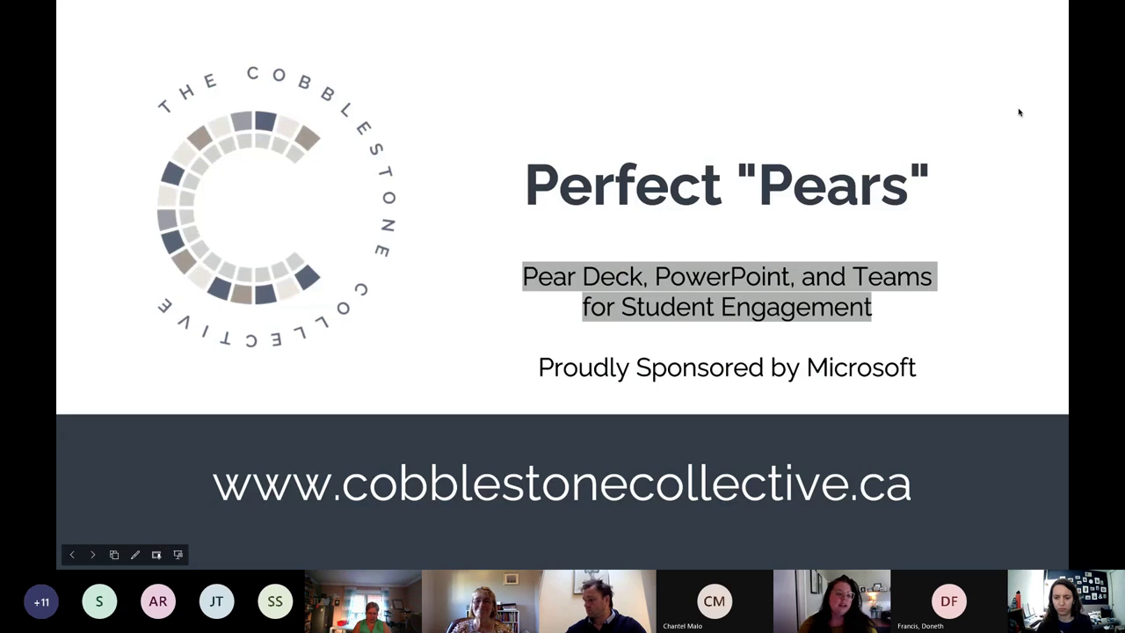
key(Right)
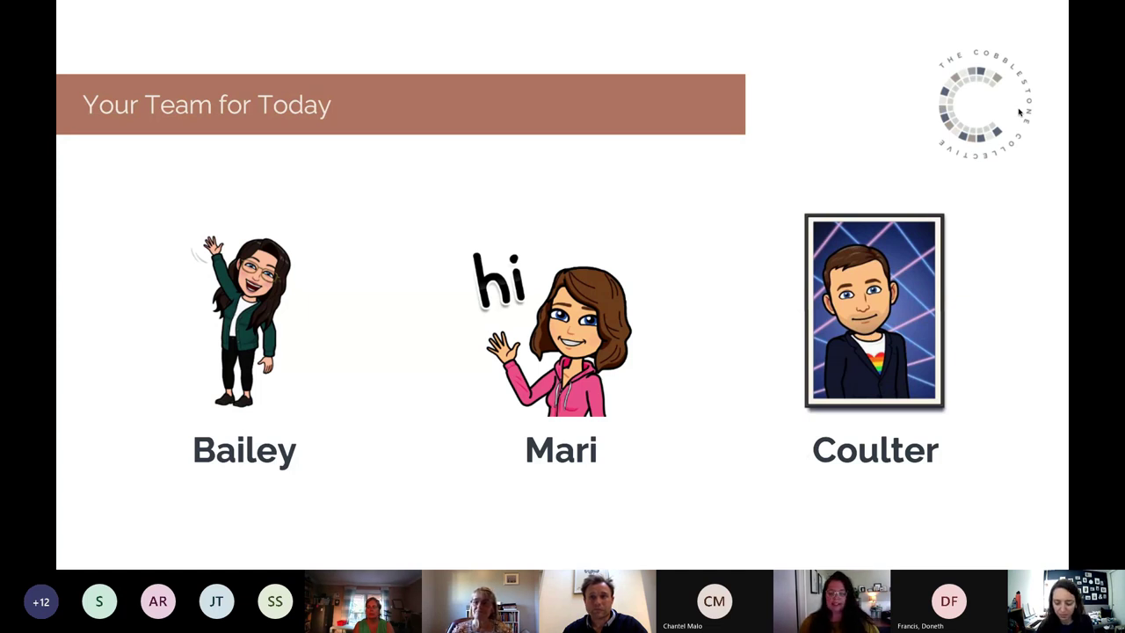
Advance two more slides to 'Sooo... What's a Pear Deck??'.
key(Right)
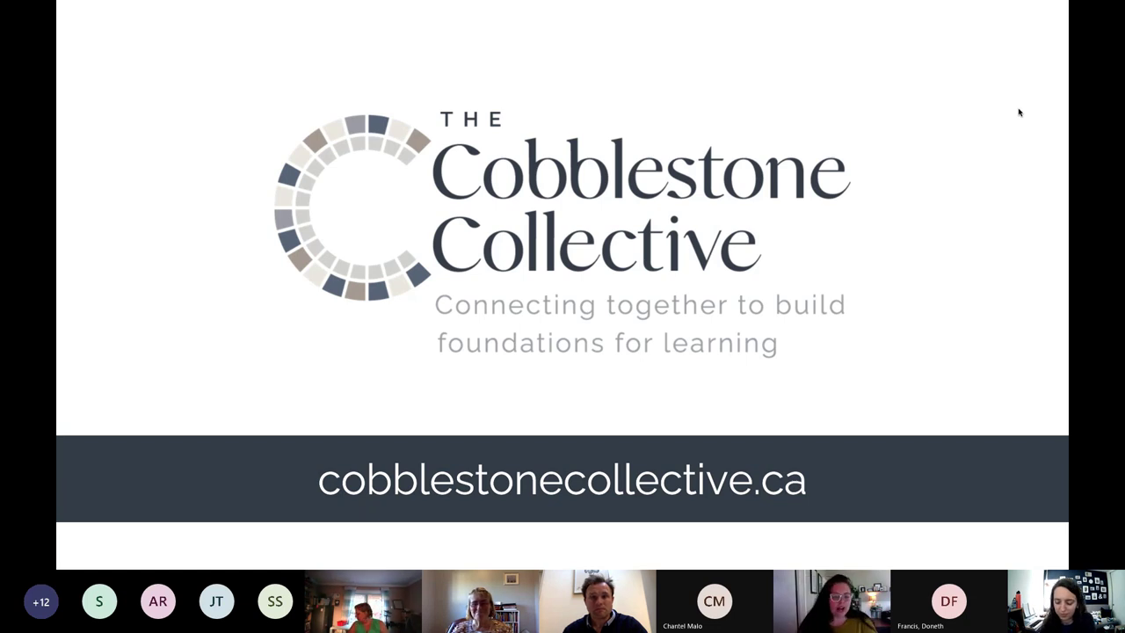
key(Right)
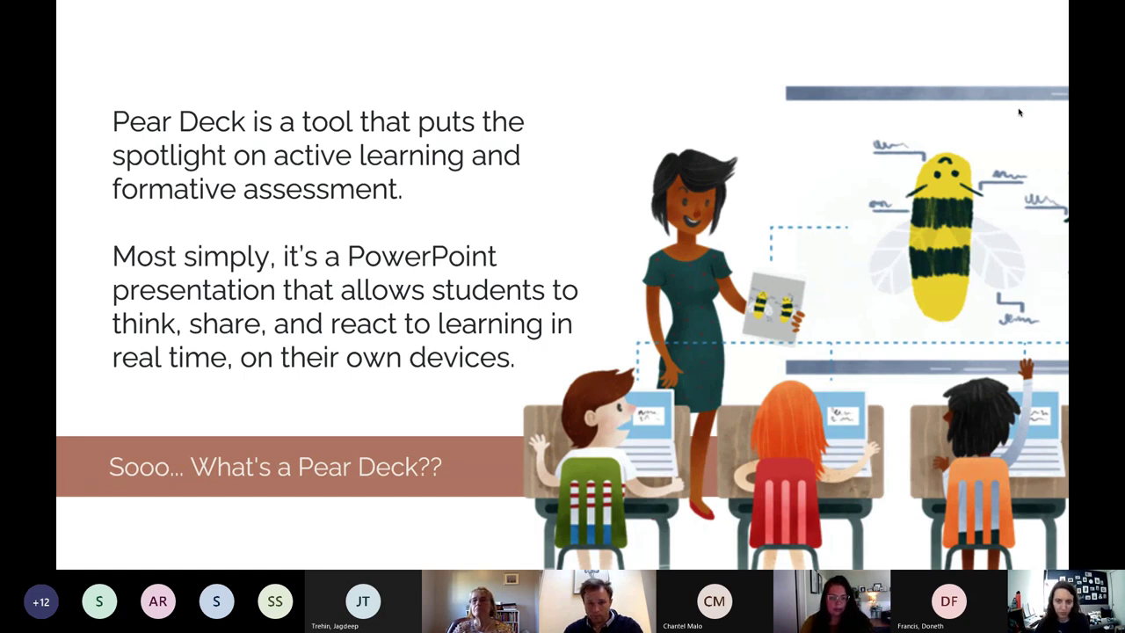
Exit the slideshow and go to joinpd.com in a new Chrome tab.
key(Escape)
key(super+t)
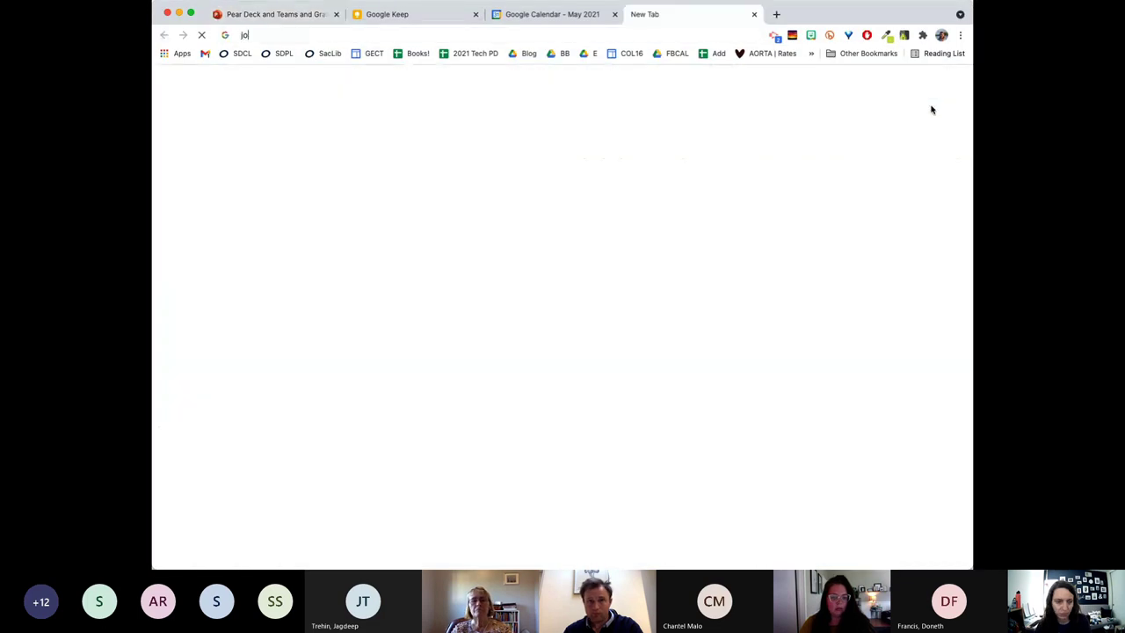
text(joinpd.com)
key(Return)
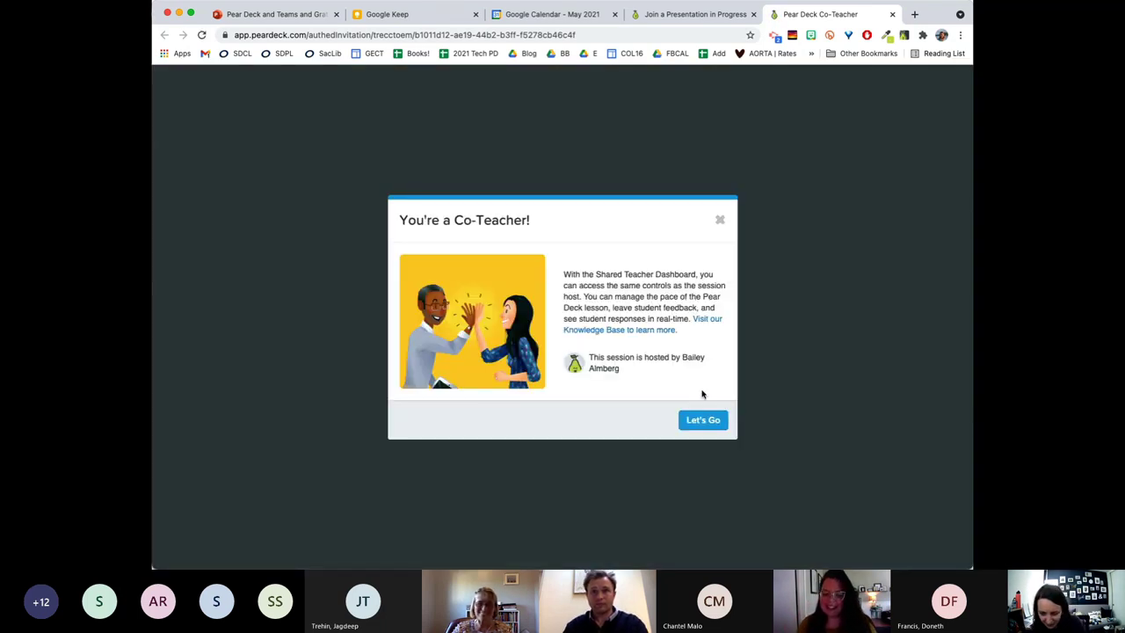
Accept the co-teacher welcome and close the Google Calendar and Join a Presentation tabs.
click(704, 422)
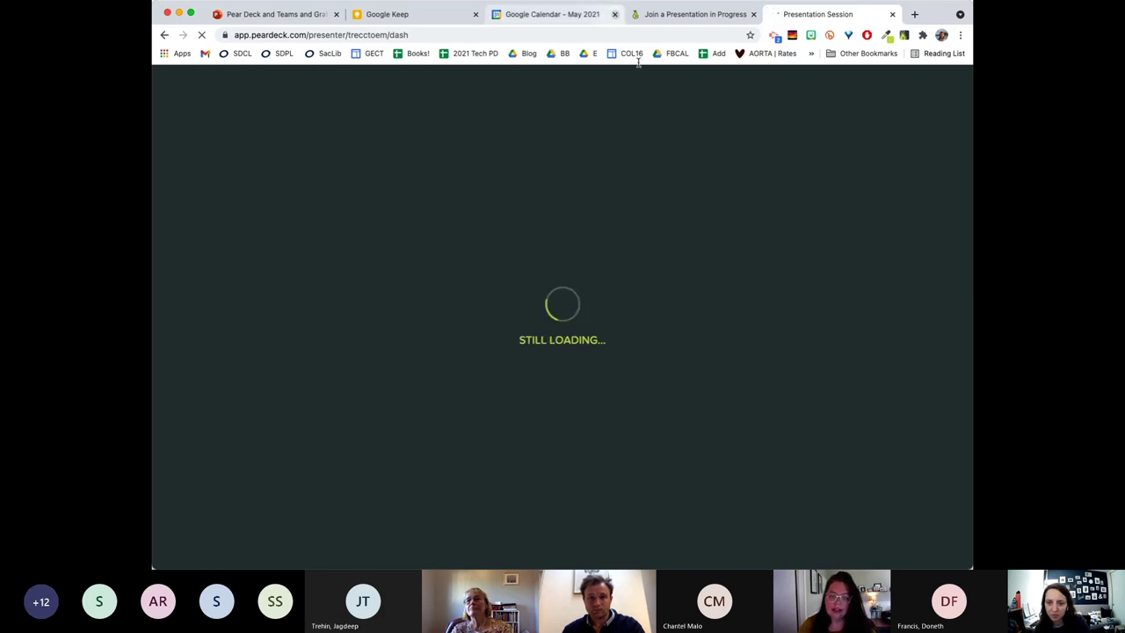
click(615, 14)
click(615, 14)
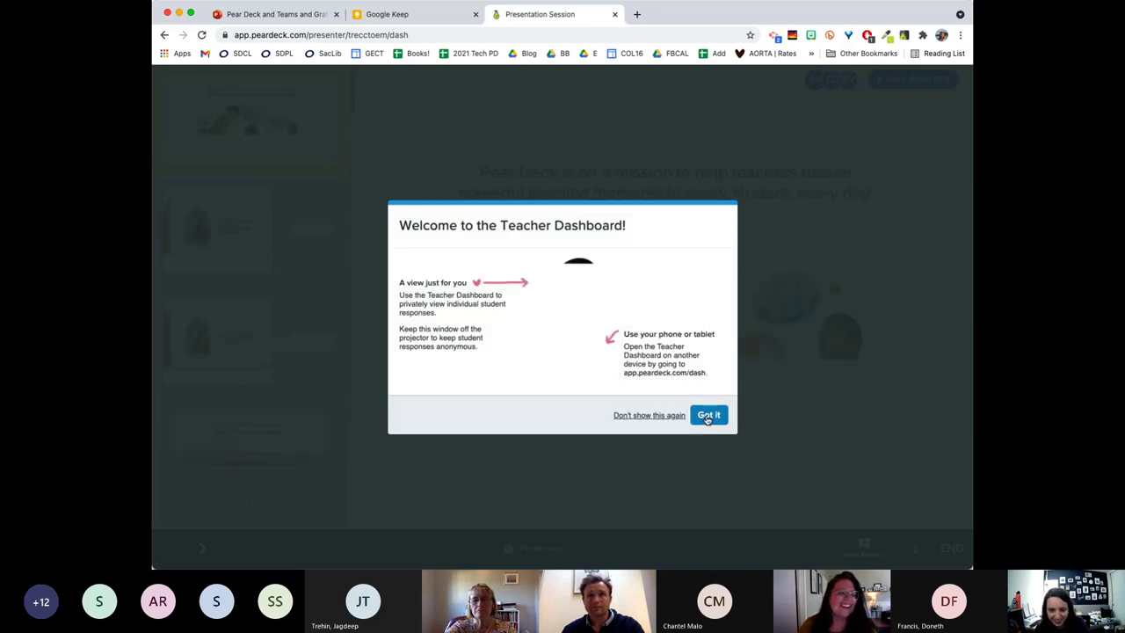
Dismiss the dashboard welcome and join code notice, and show the session options menu.
click(708, 417)
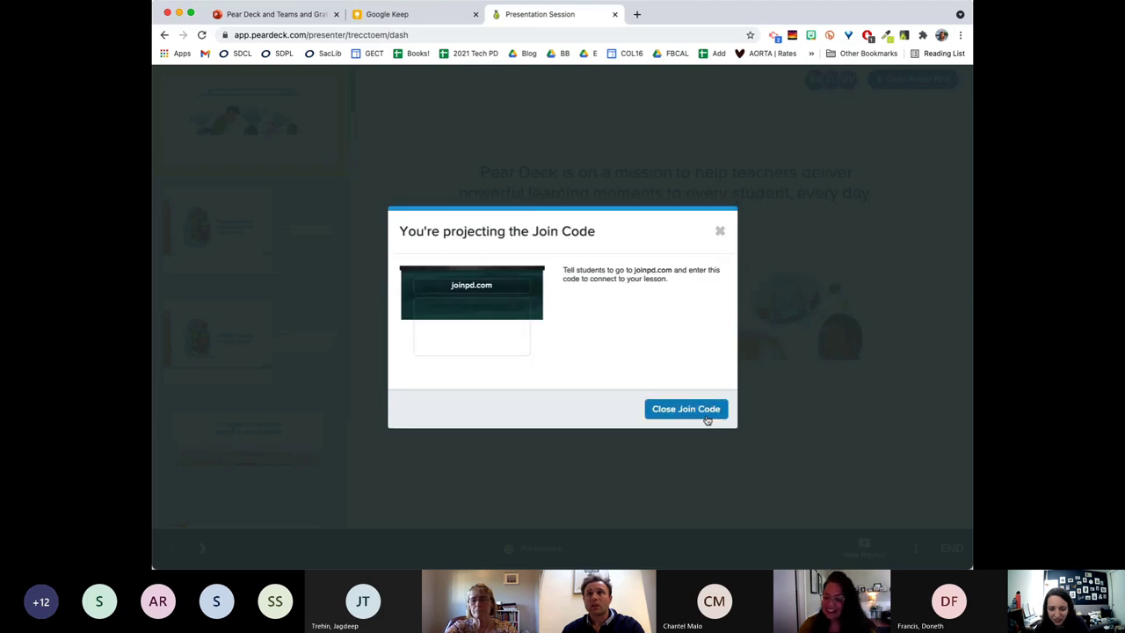
click(720, 233)
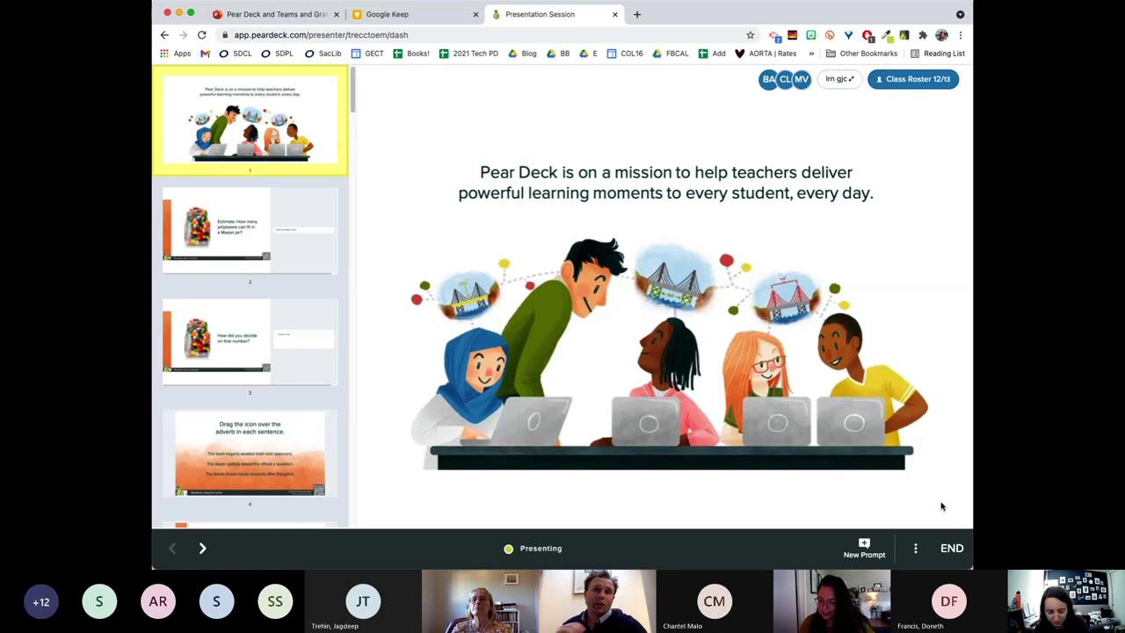
click(915, 551)
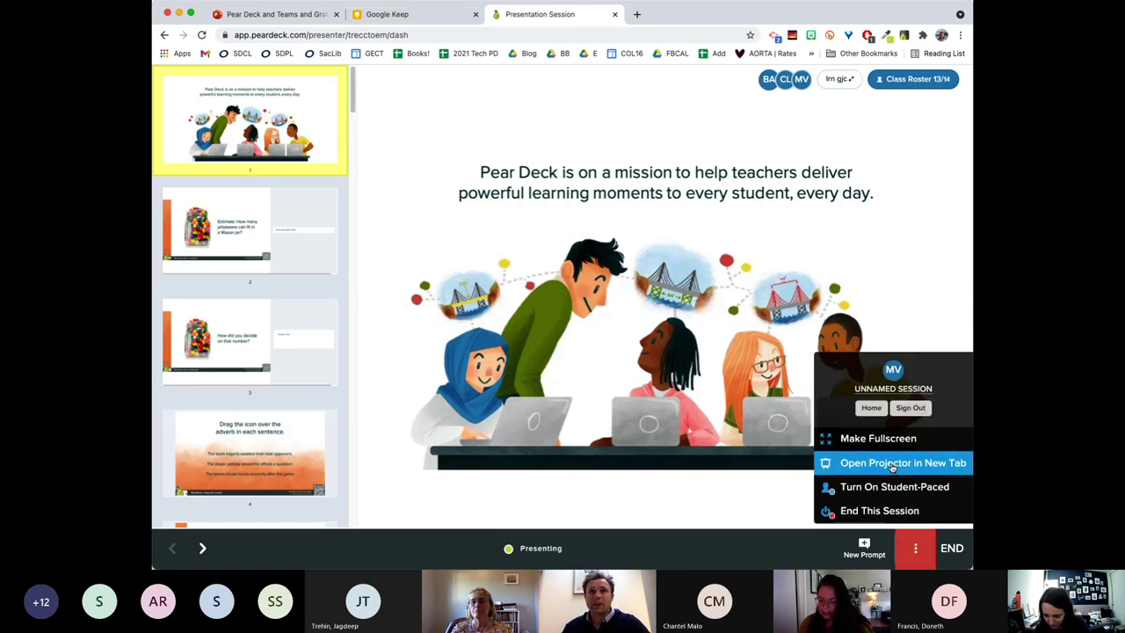
Choose 'Open Projector in New Tab' to show the joinpd.com join code.
click(892, 465)
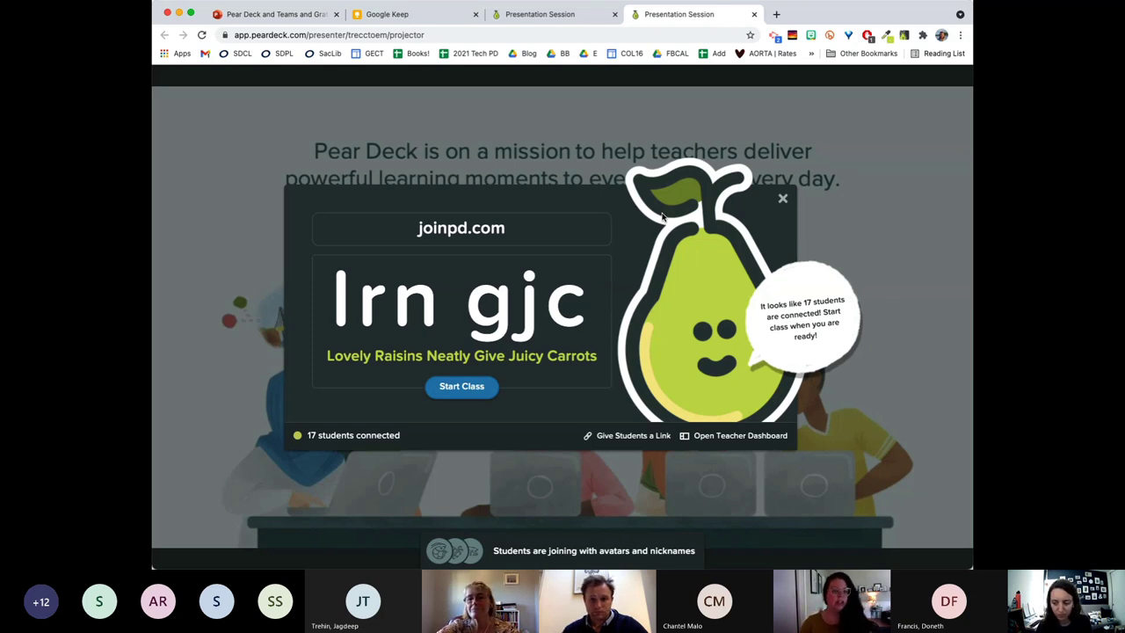
Close the join-code overlay and advance to the jellybean Mason jar estimate slide.
key(Escape)
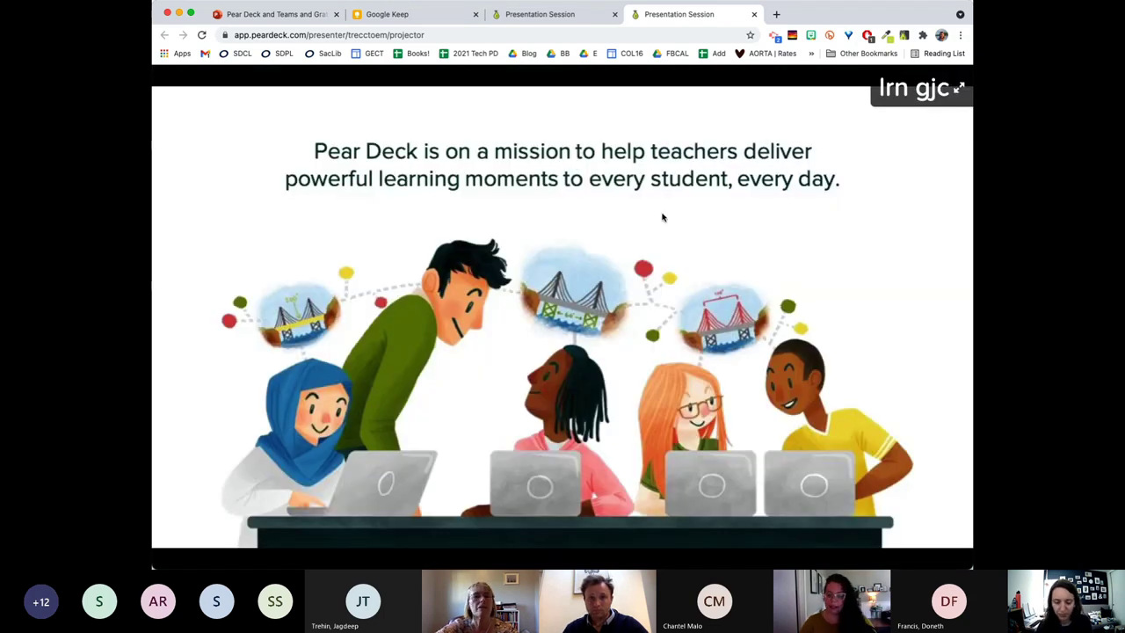
key(Right)
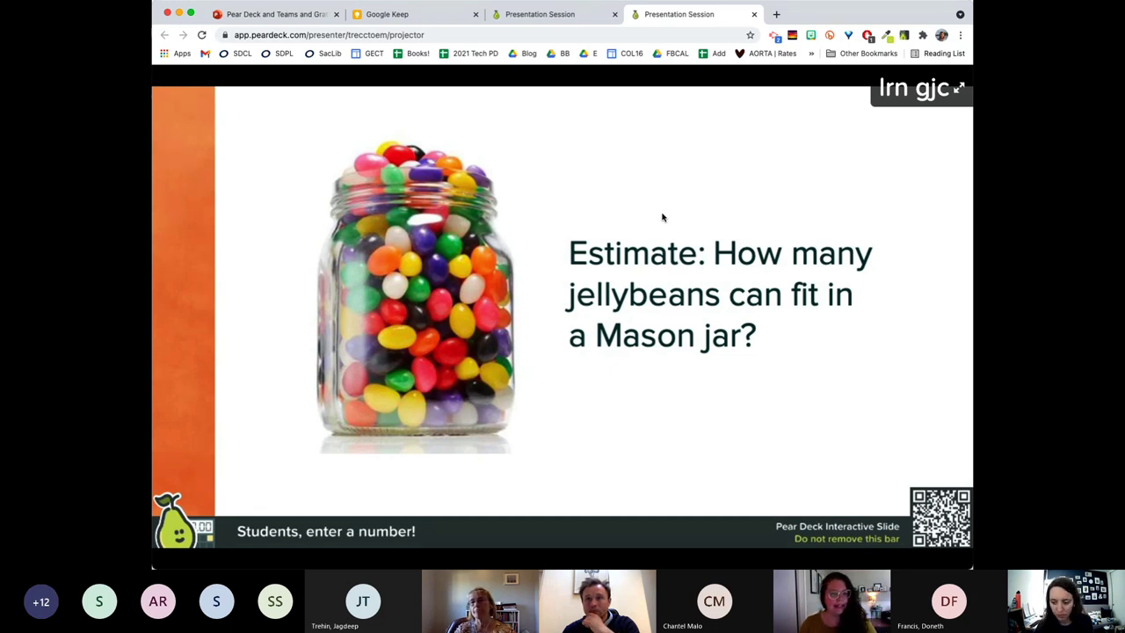
Advance to the 'How did you decide on that number?' slide.
key(Right)
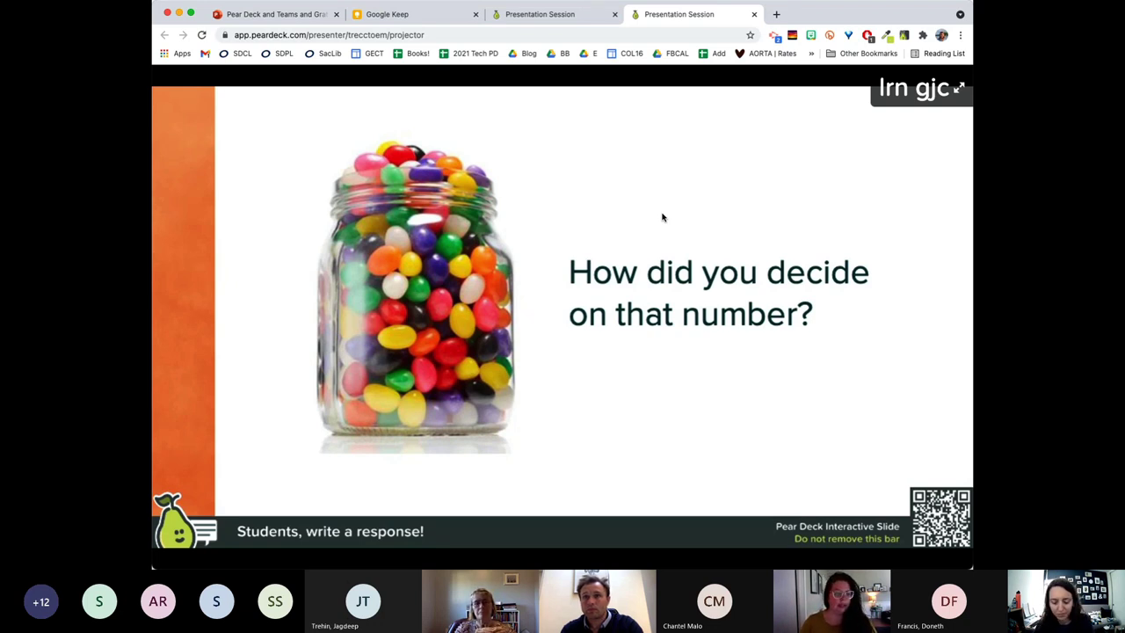
Advance to the 'Drag the icon over the adverb in each sentence.' slide.
key(Right)
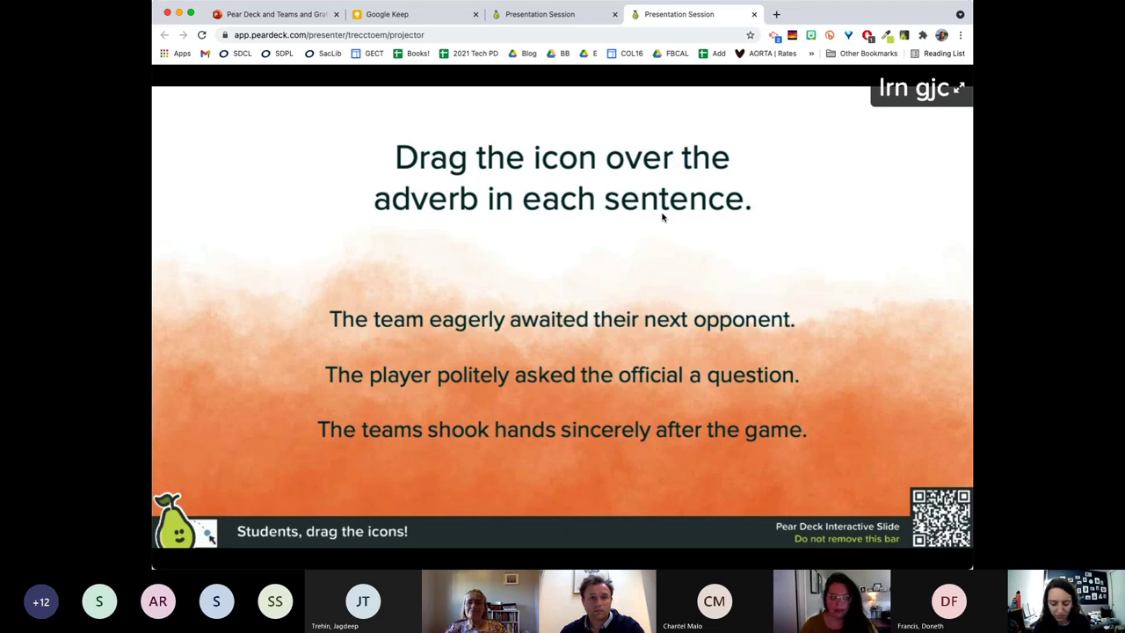
Advance to the 'Draw or type to label the parts of the cell' drawing slide.
key(Right)
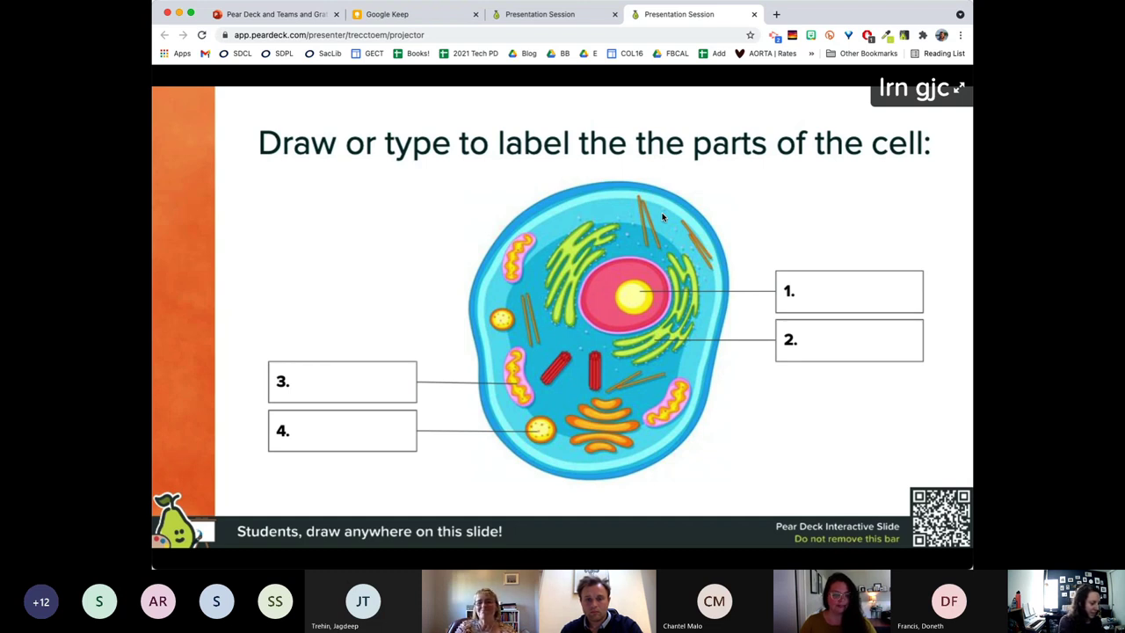
Advance the projector to the 'Drag the flag to Algeria' Africa map slide.
key(Right)
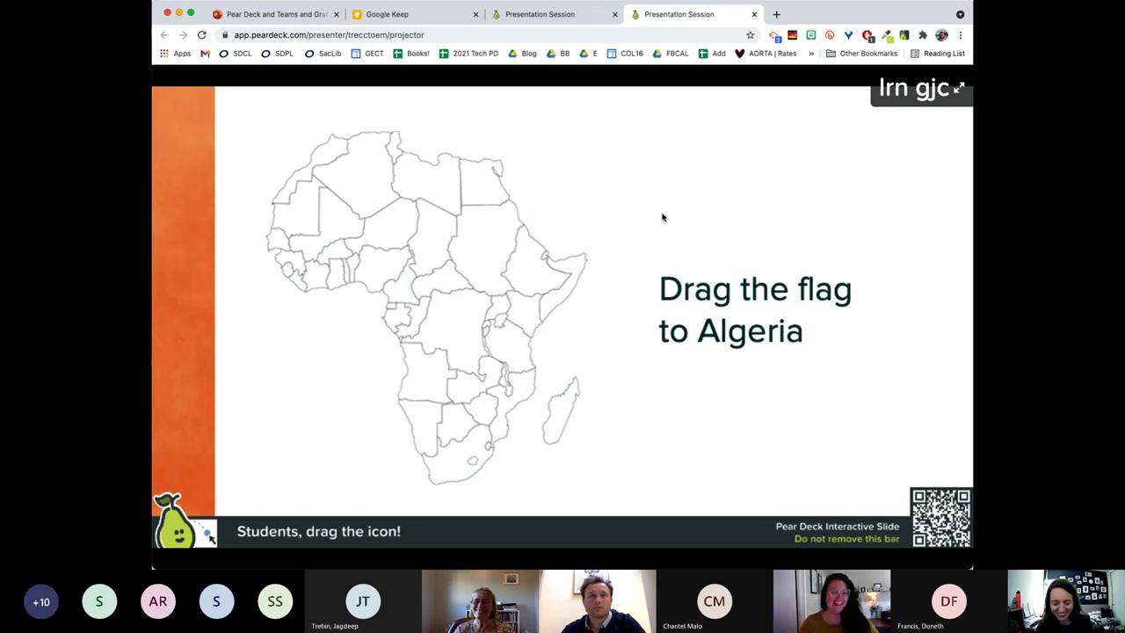
Advance the projector to slide 7 of 46, 'Come back!', asking students to return to Teams.
key(Right)
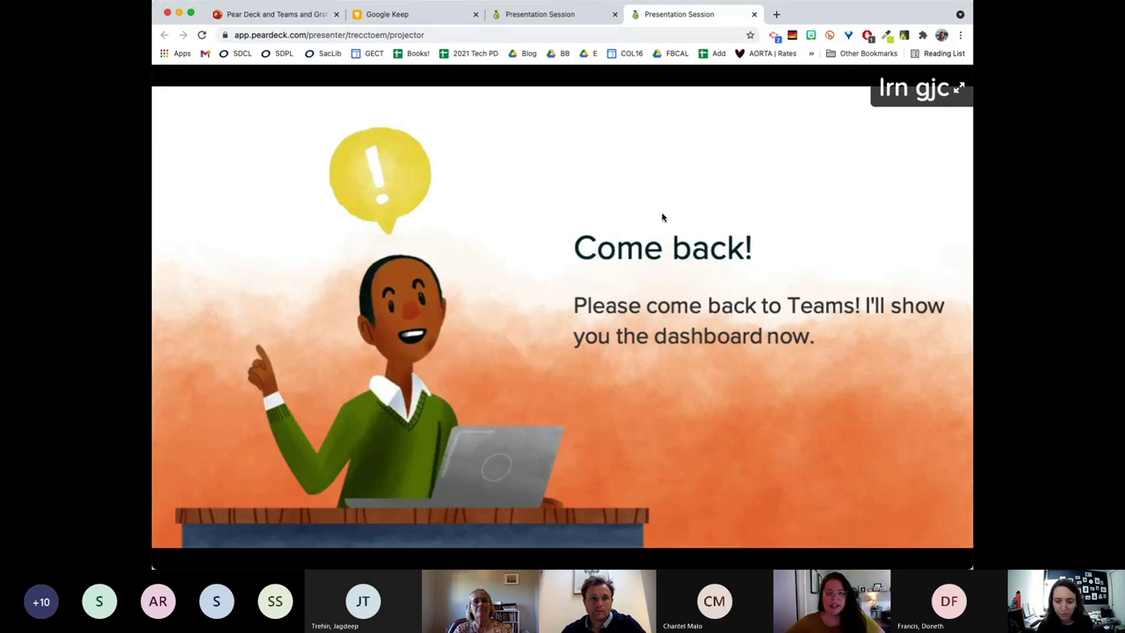
Switch to the Presentation Session dashboard tab and check the session options menu.
click(567, 16)
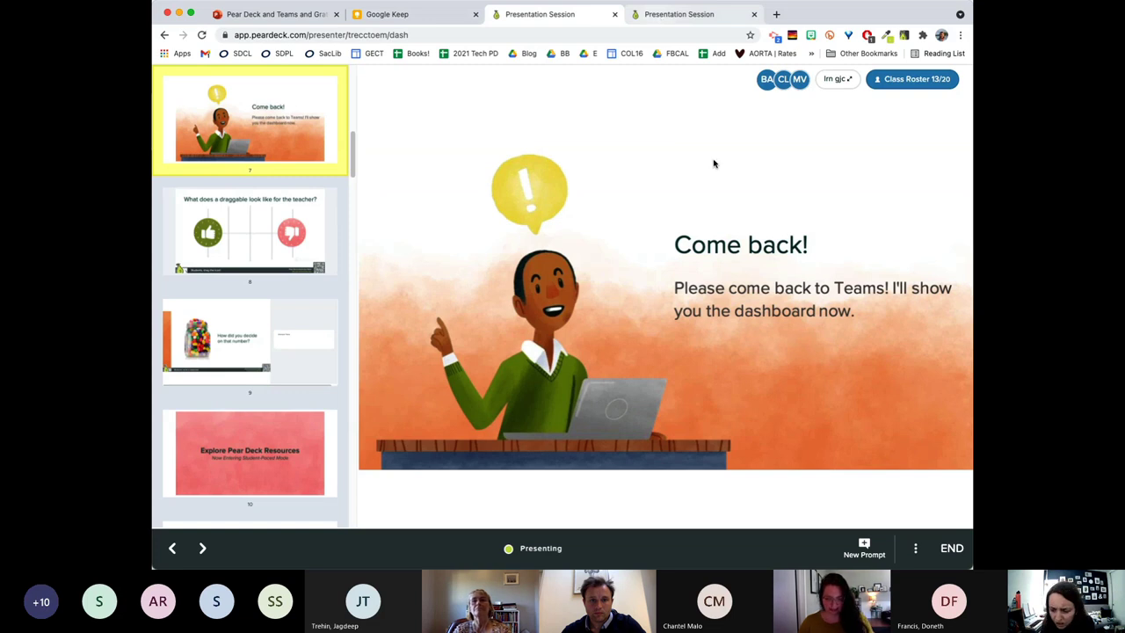
click(916, 554)
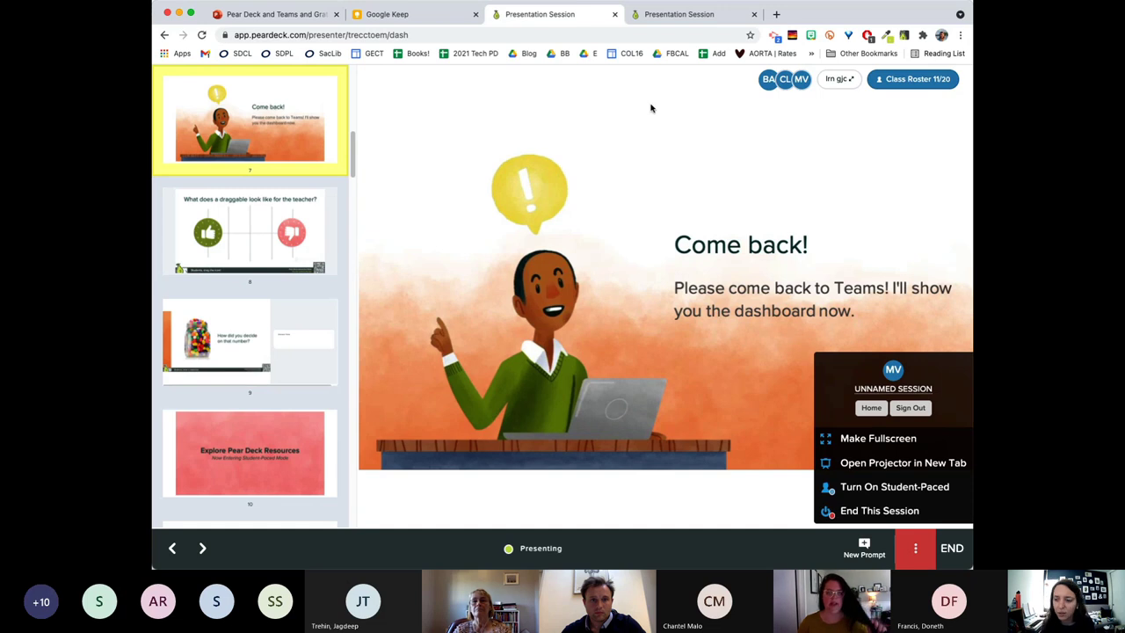
click(801, 170)
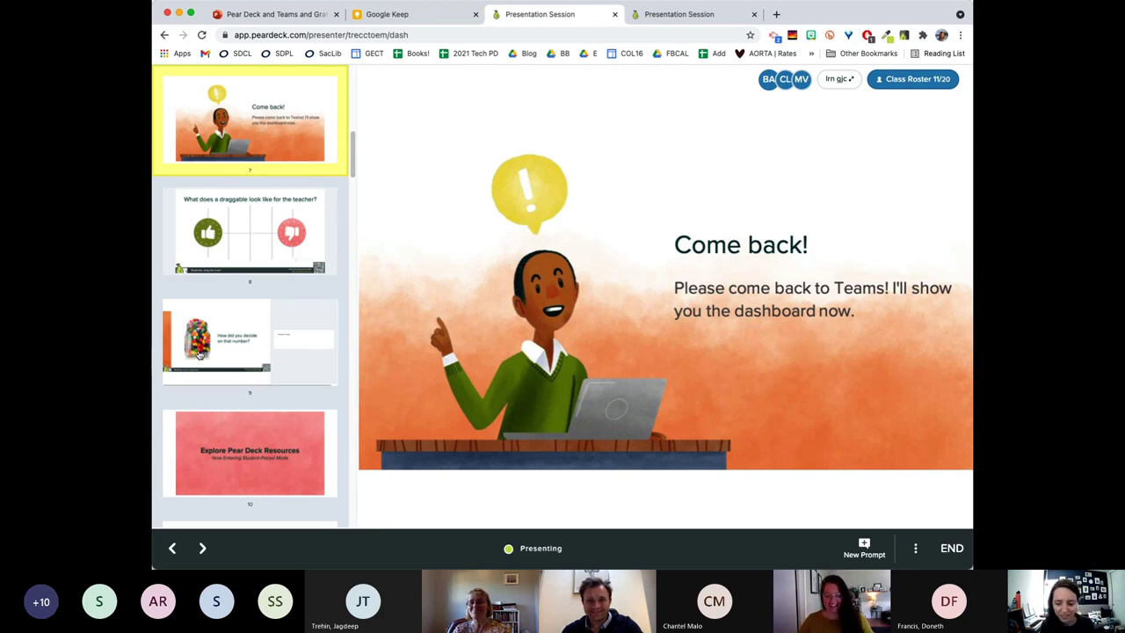
Maximize and restore the Chrome window, returning focus to the Teacher Dashboard.
key(super+Tab)
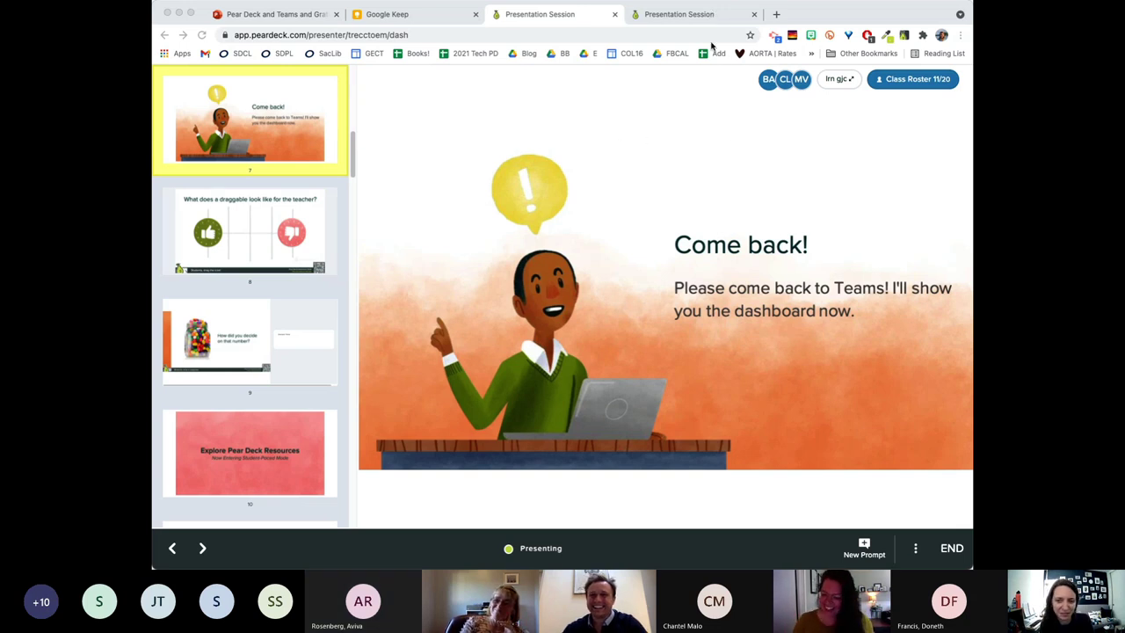
click(815, 9)
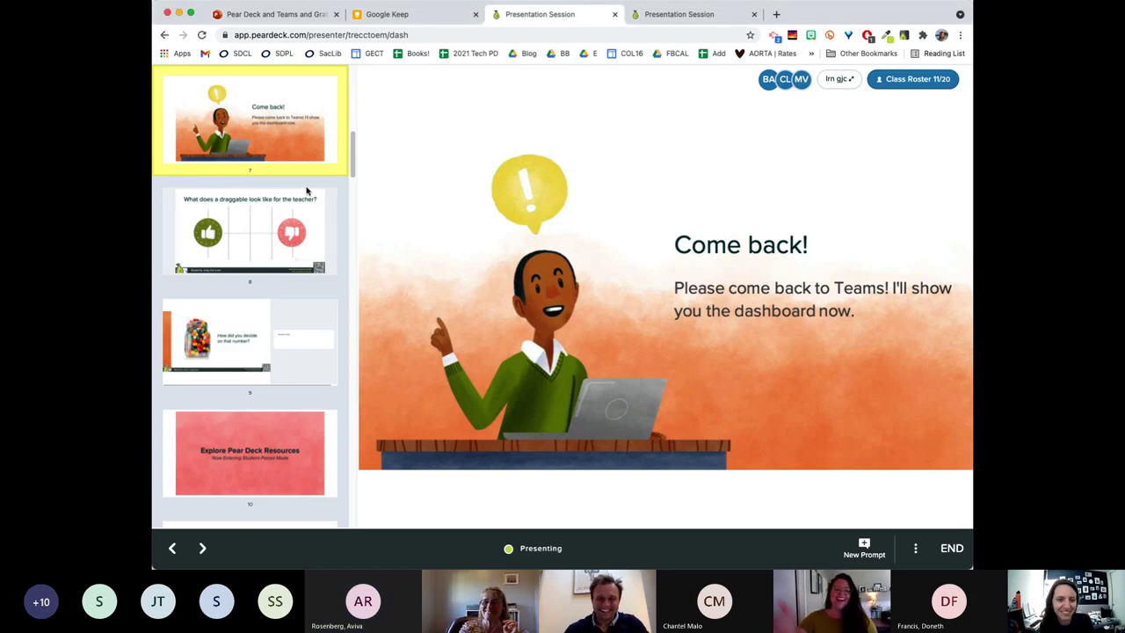
double_click(839, 15)
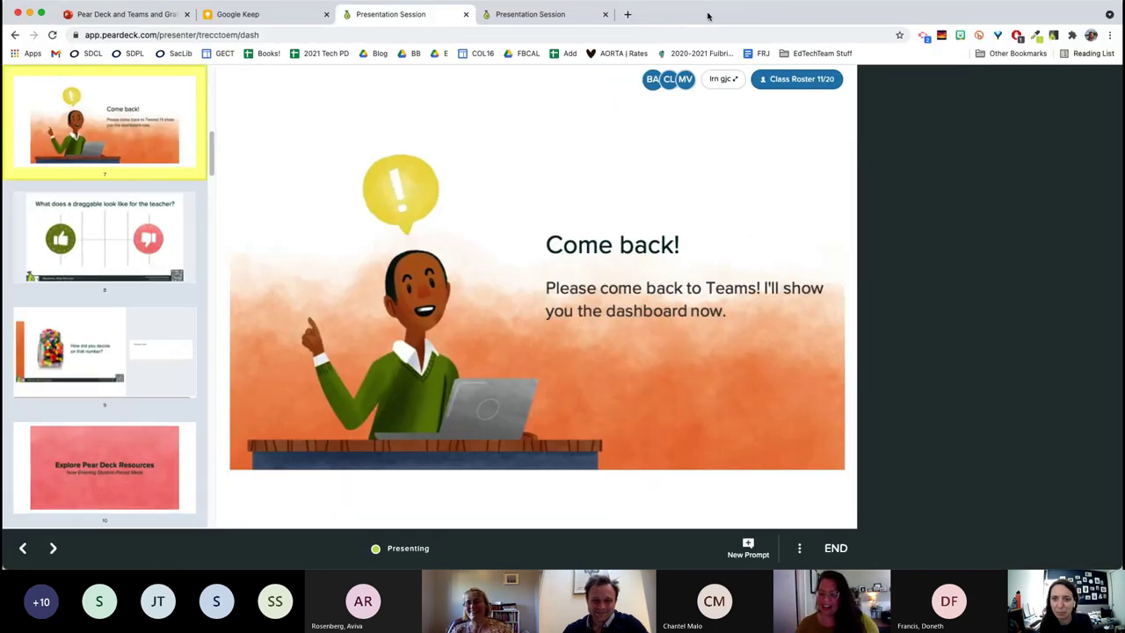
double_click(841, 17)
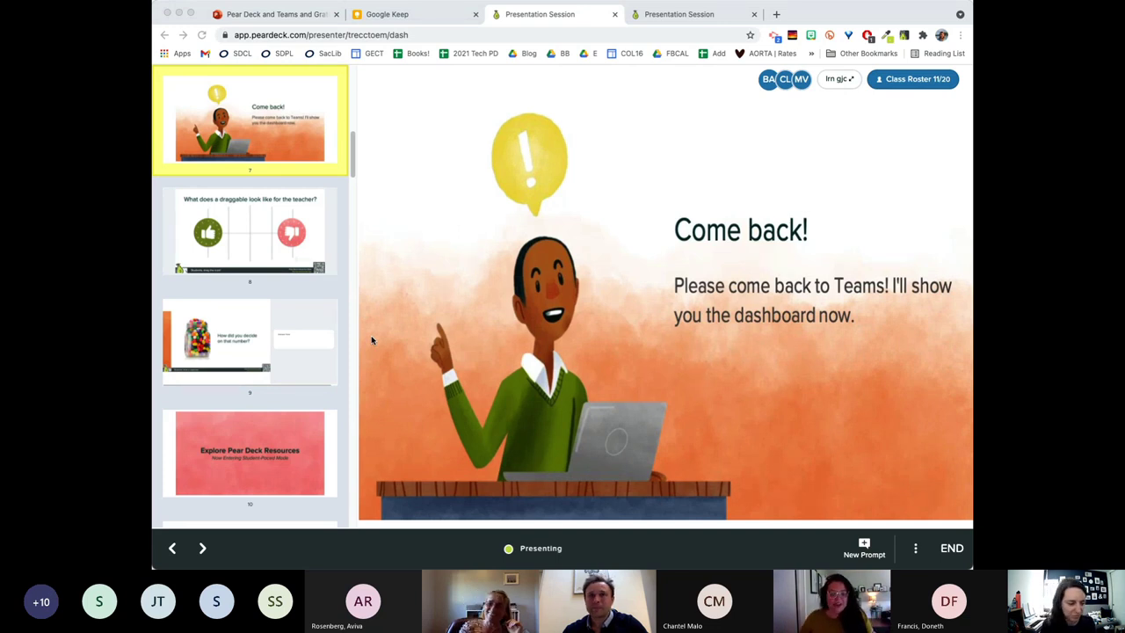
click(668, 323)
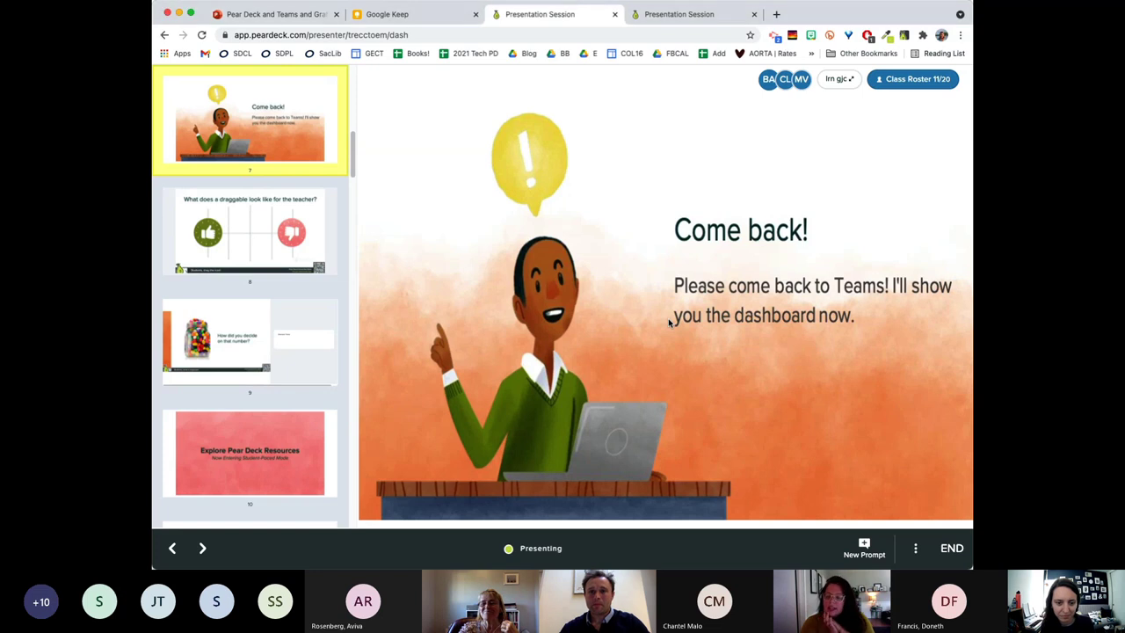
click(234, 254)
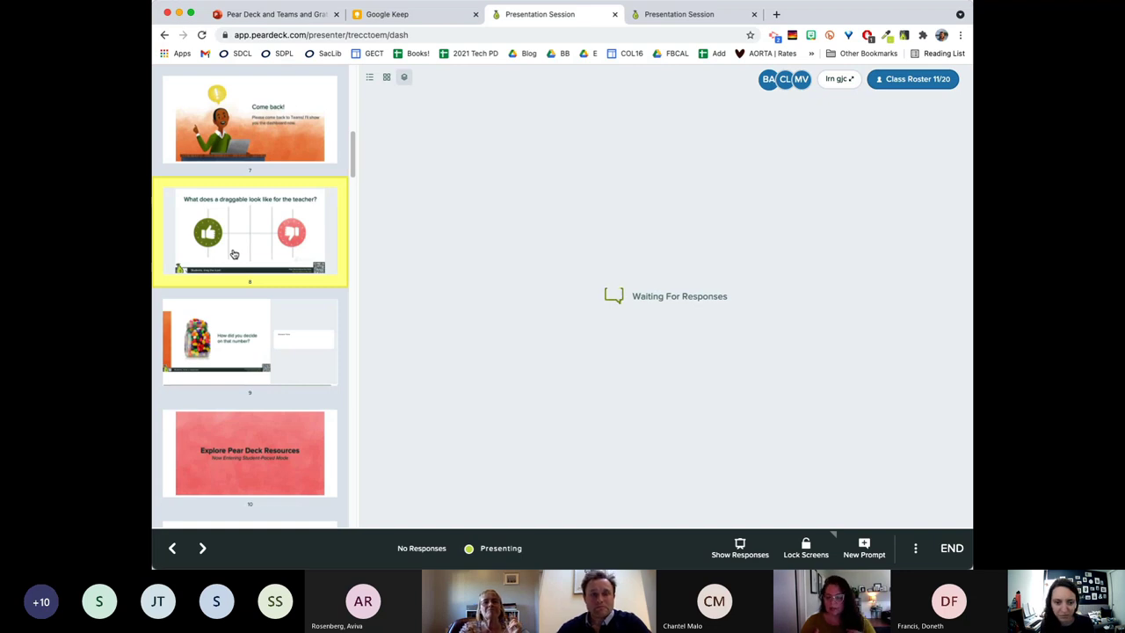
click(252, 151)
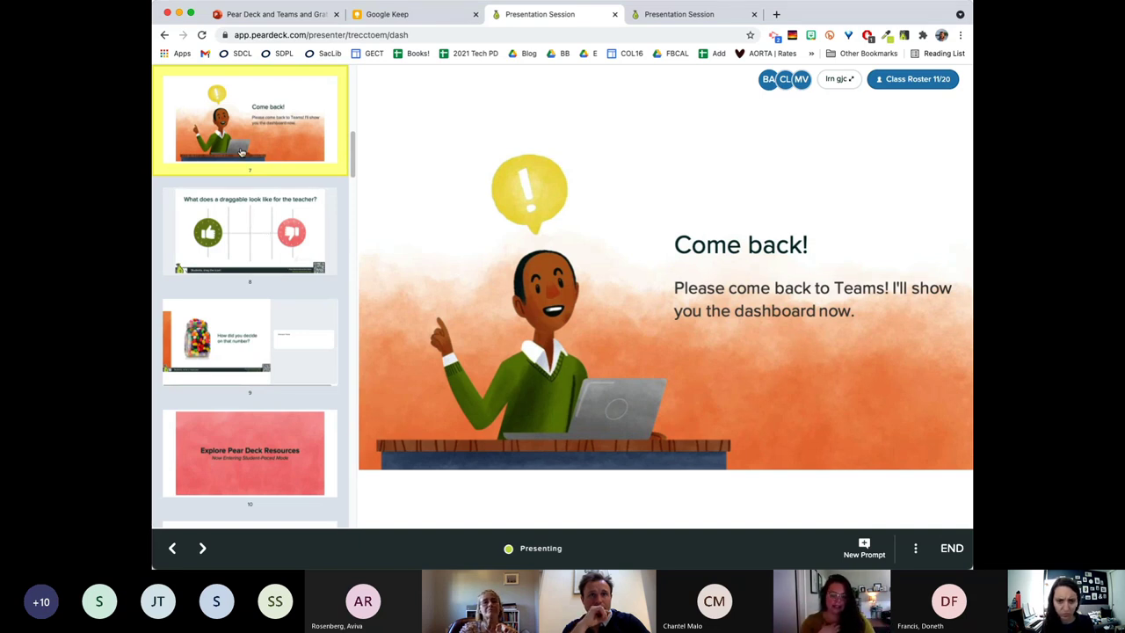
scroll(244, 148, up, 10)
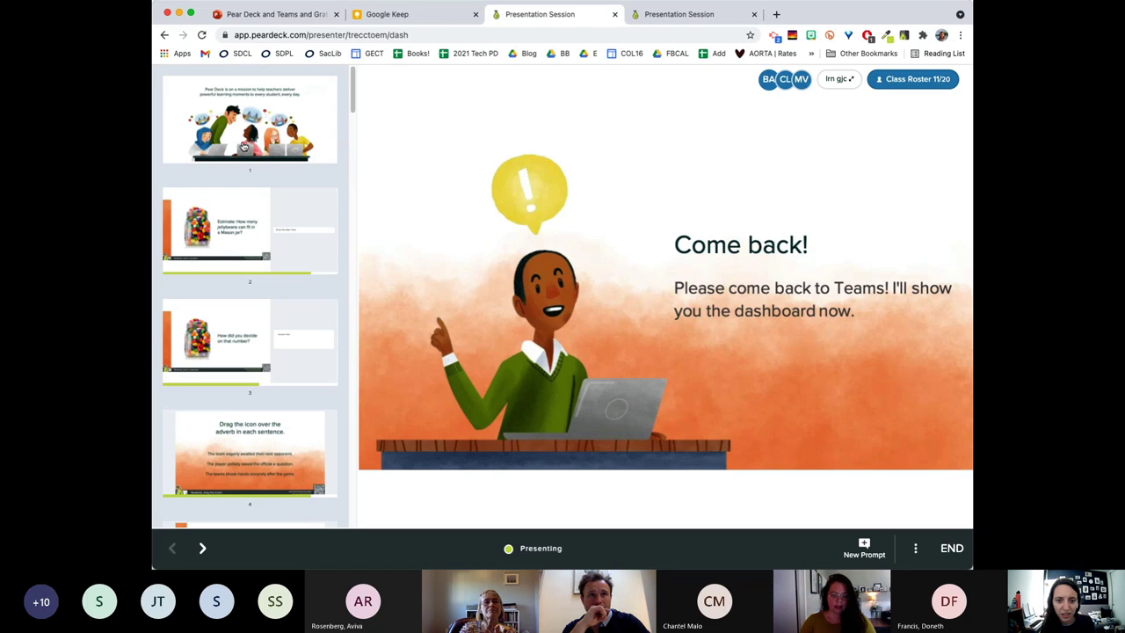
View slide 6's 'Drag the flag to Algeria' responses, showing 17 of 20 flags.
click(244, 147)
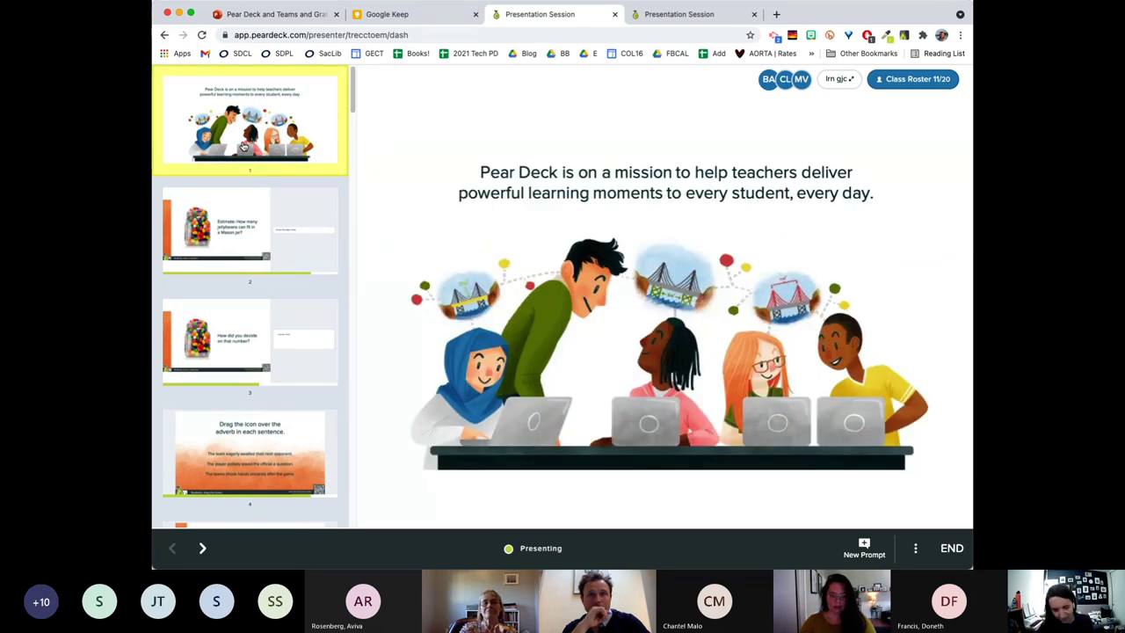
scroll(257, 346, down, 5)
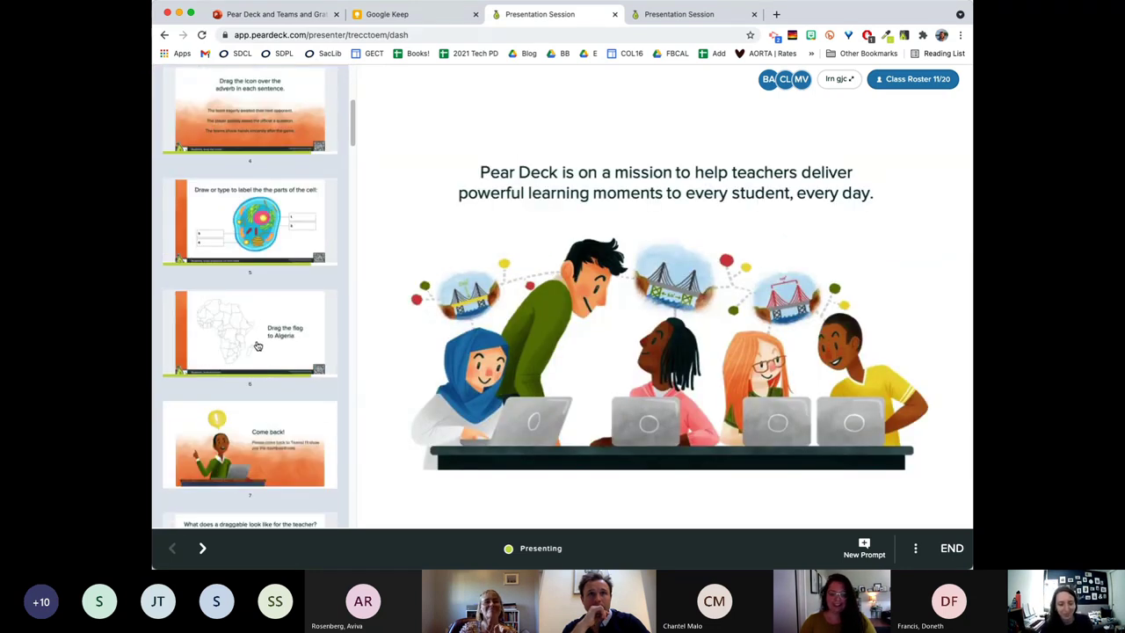
click(258, 346)
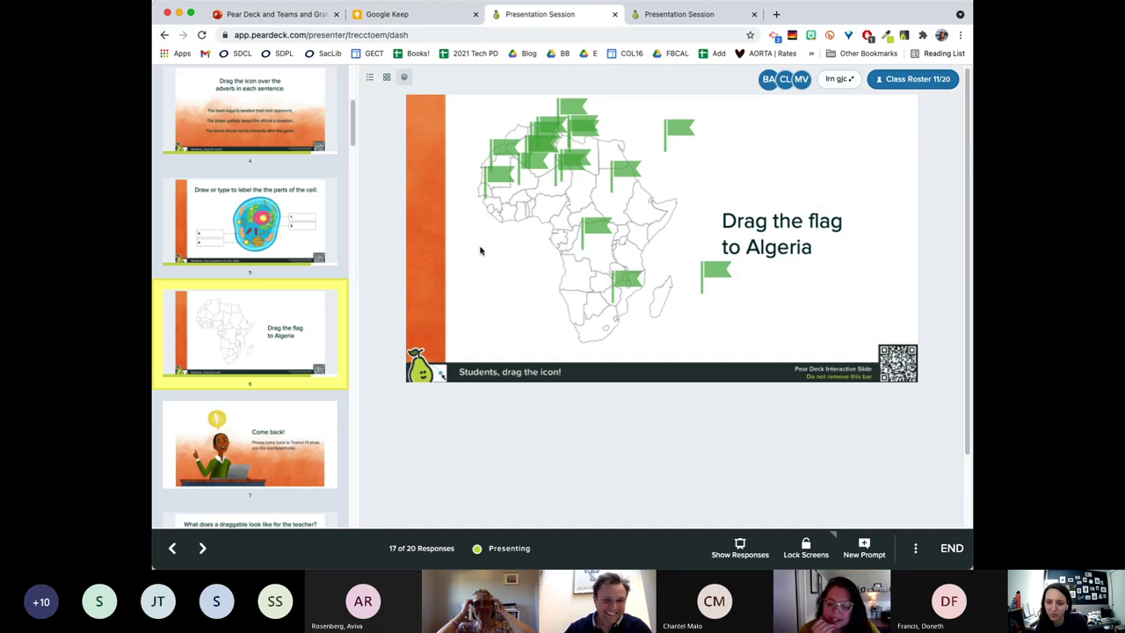
Browse the Algeria responses in grid and thumbnail views, then overlay all 17 flags on one map.
click(371, 80)
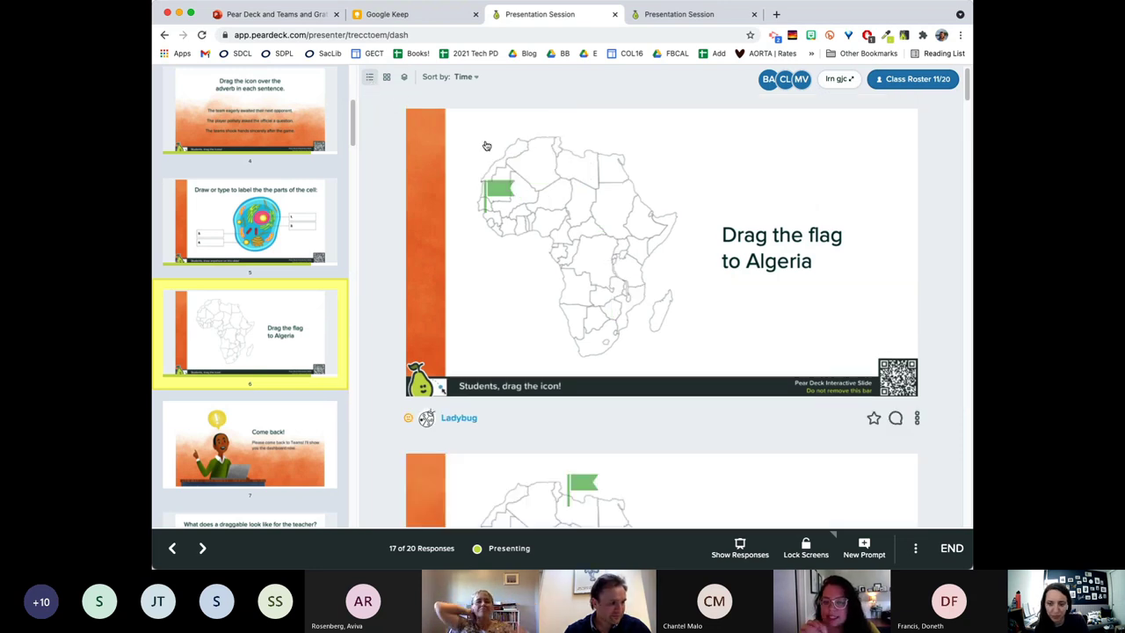
scroll(544, 239, down, 6)
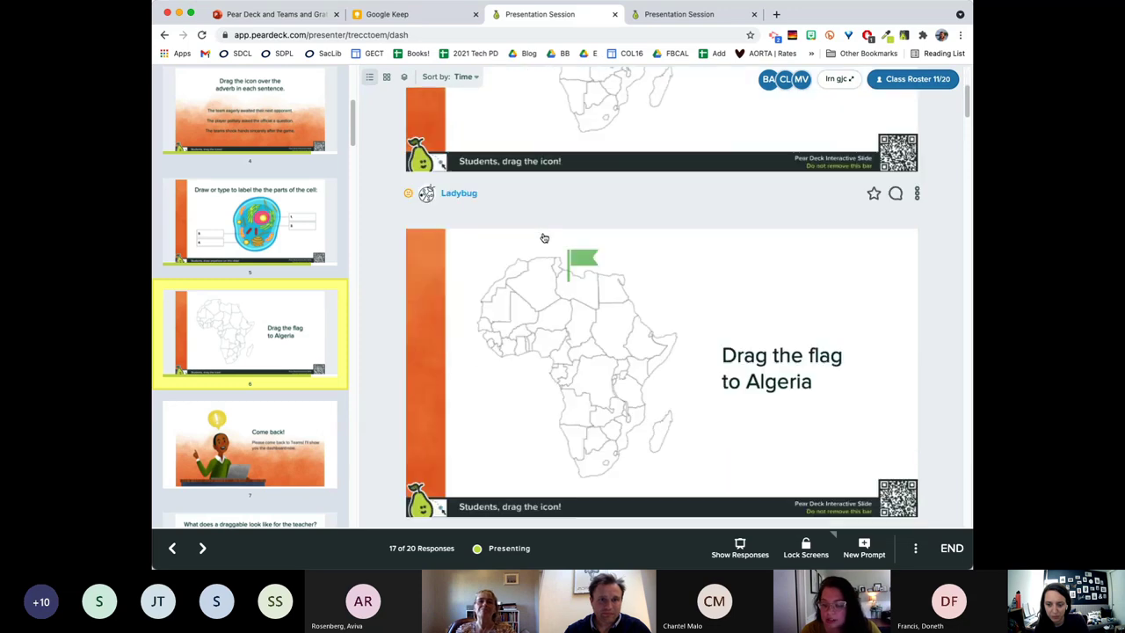
scroll(544, 238, down, 2)
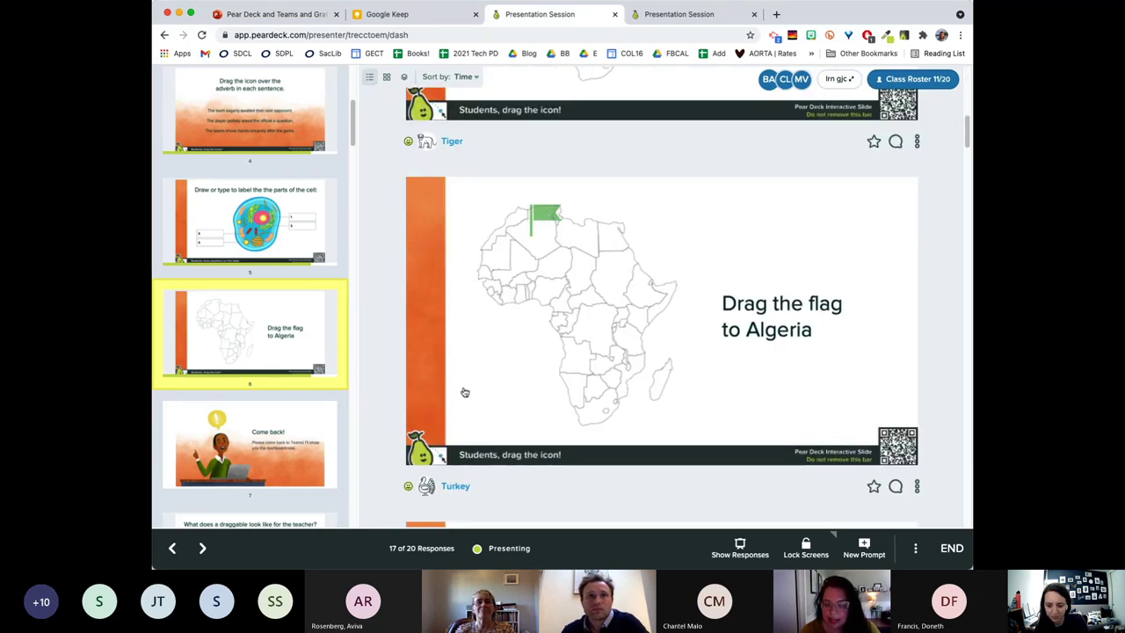
scroll(500, 355, down, 1)
scroll(500, 353, down, 5)
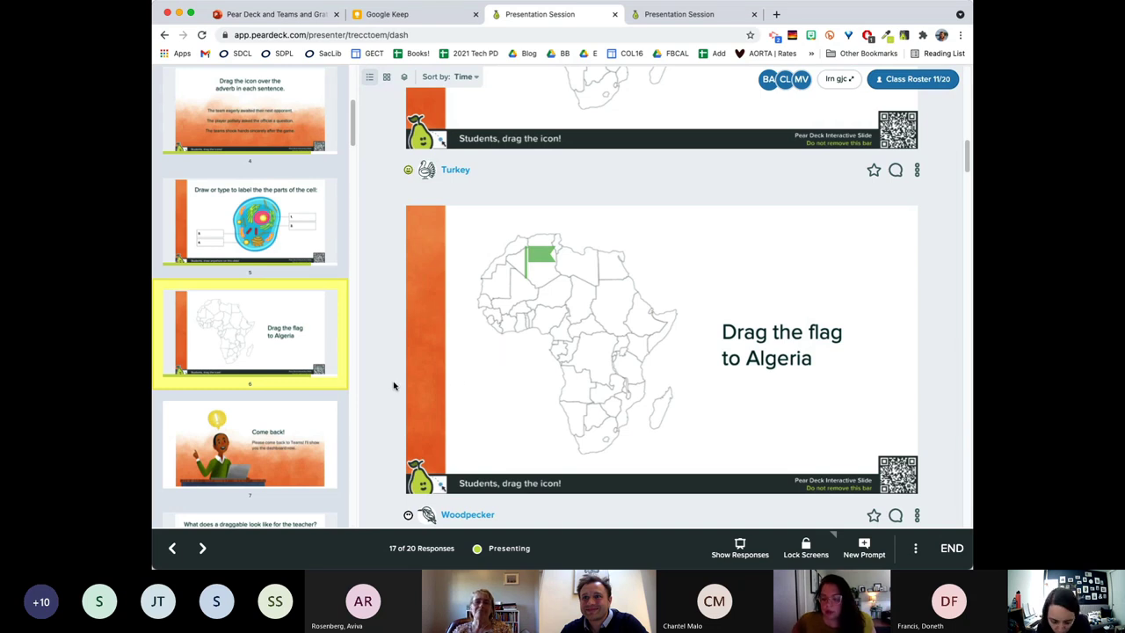
scroll(650, 314, down, 1)
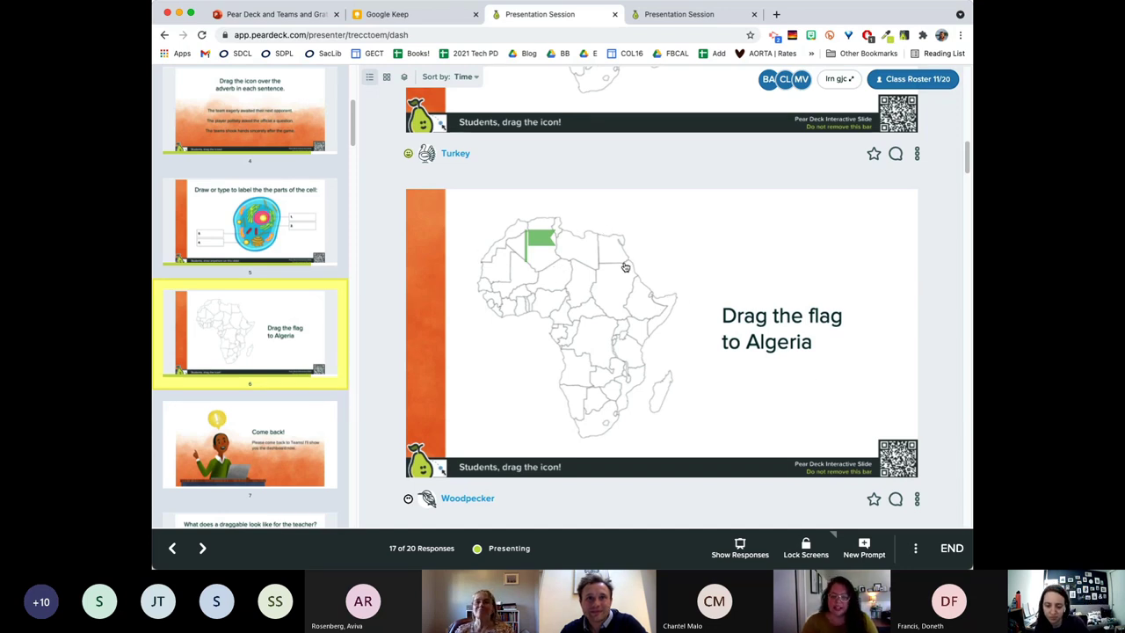
scroll(643, 312, down, 1)
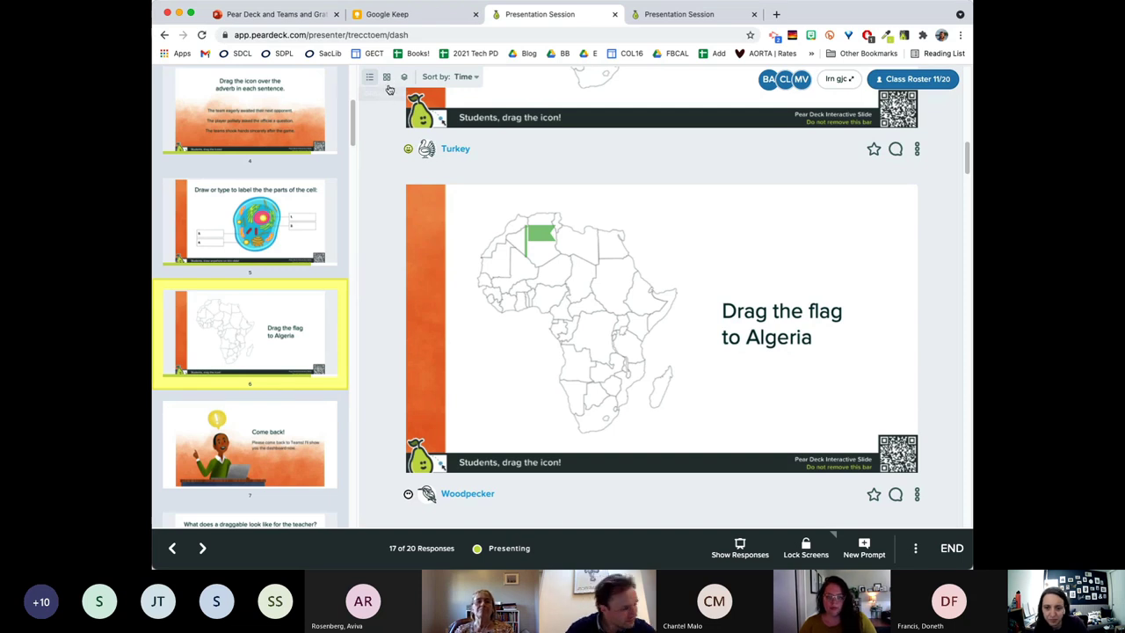
click(391, 76)
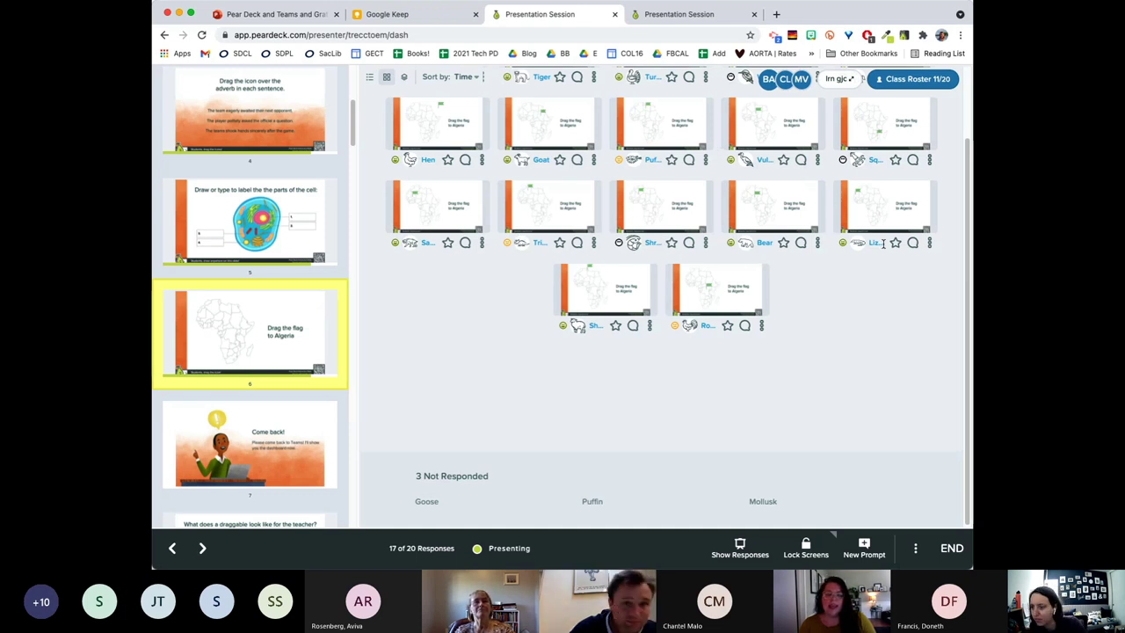
click(405, 77)
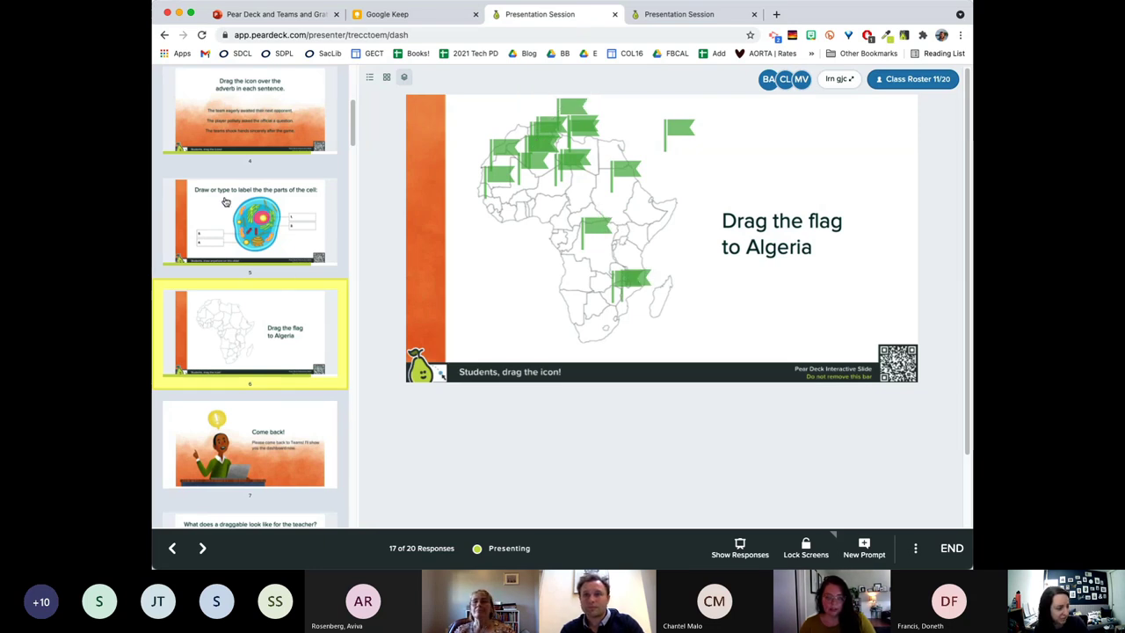
click(225, 203)
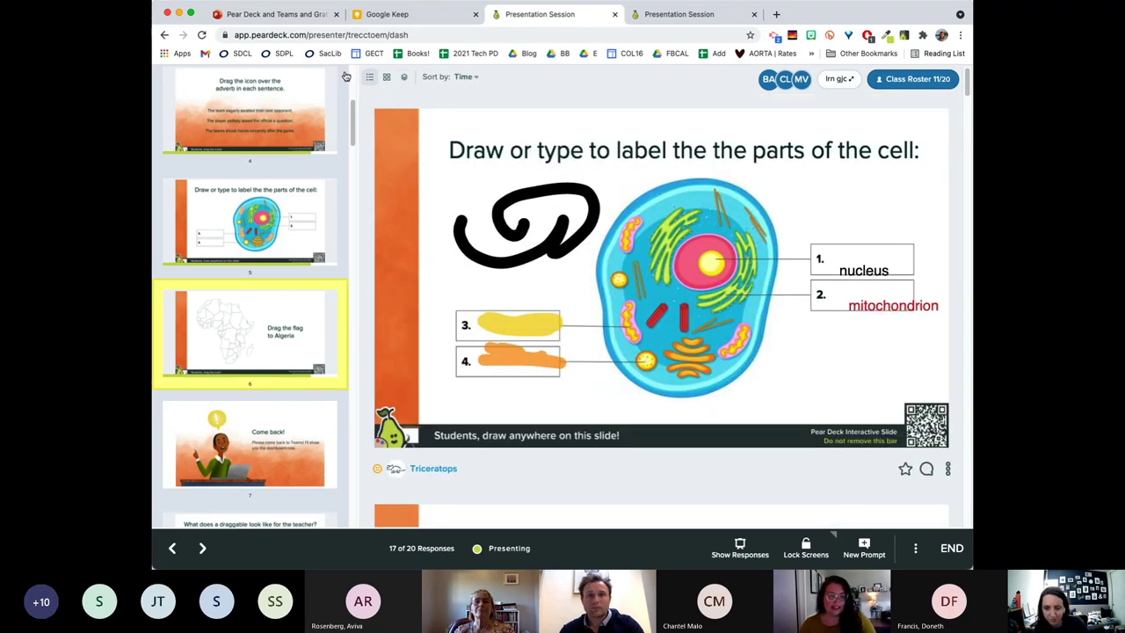
click(405, 78)
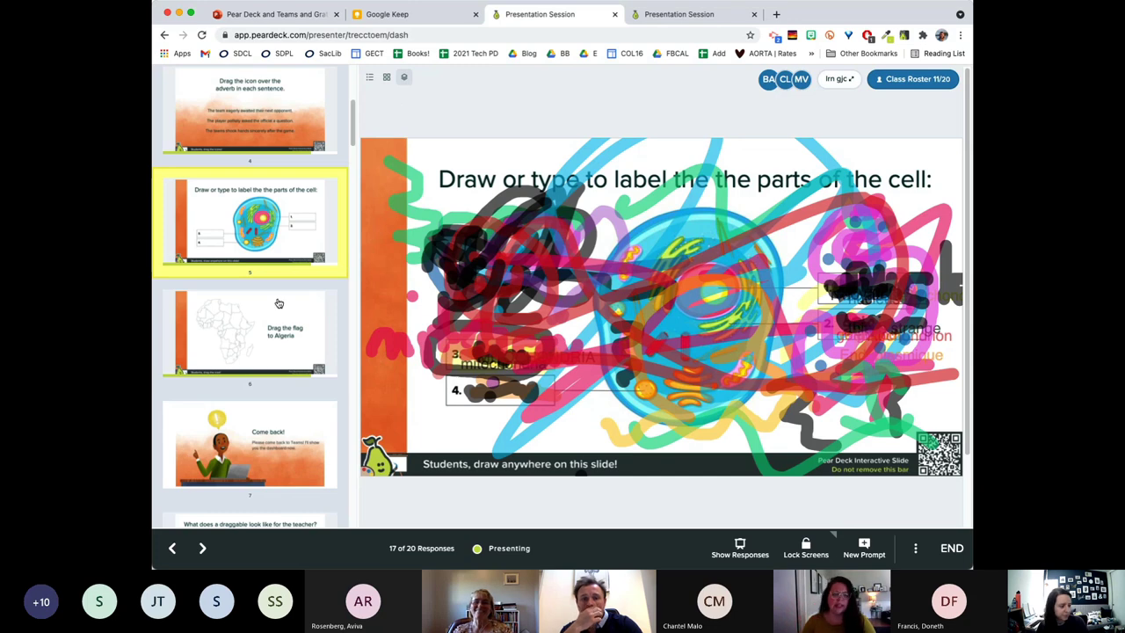
click(299, 317)
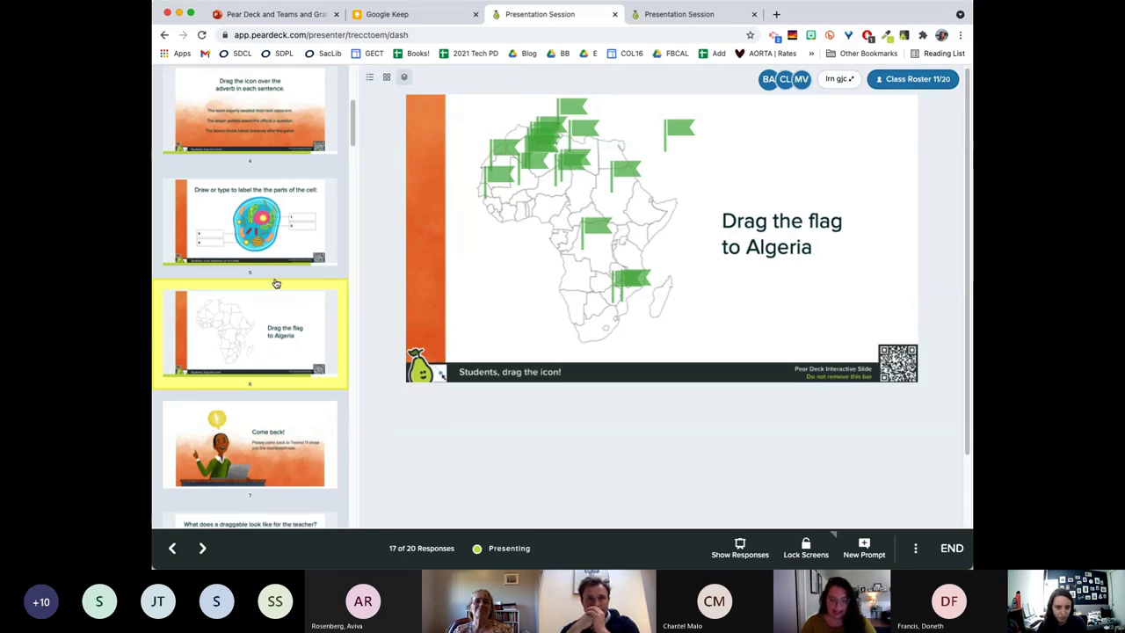
scroll(276, 284, down, 5)
Present slide 8's thumbs-up slide, lock and unlock student screens, then move to slide 9.
click(253, 200)
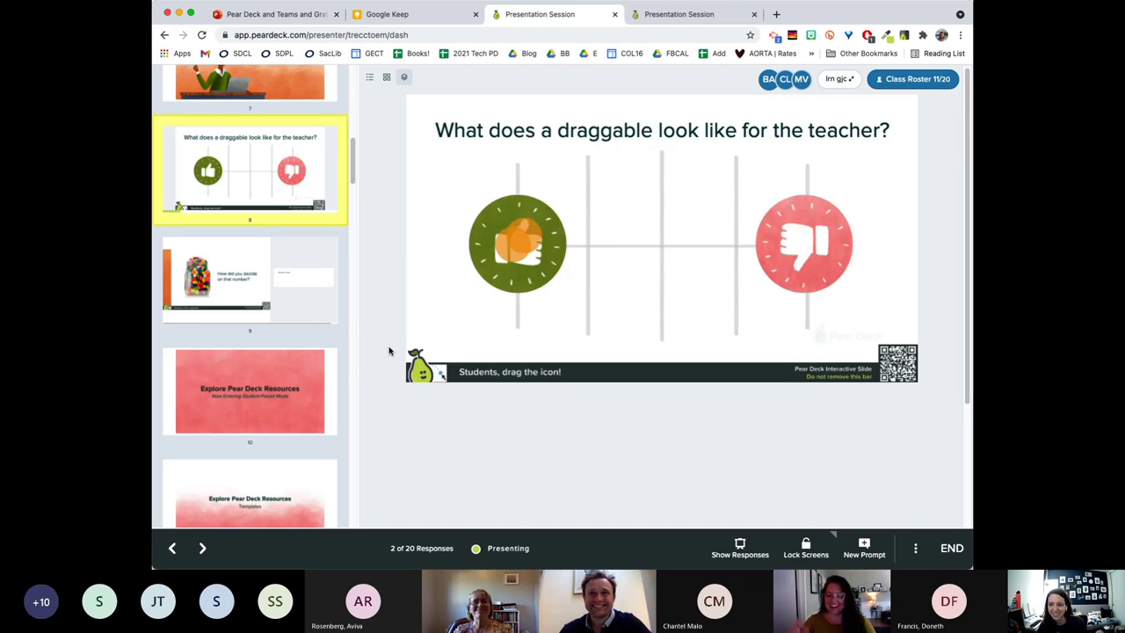
mouse_move(533, 229)
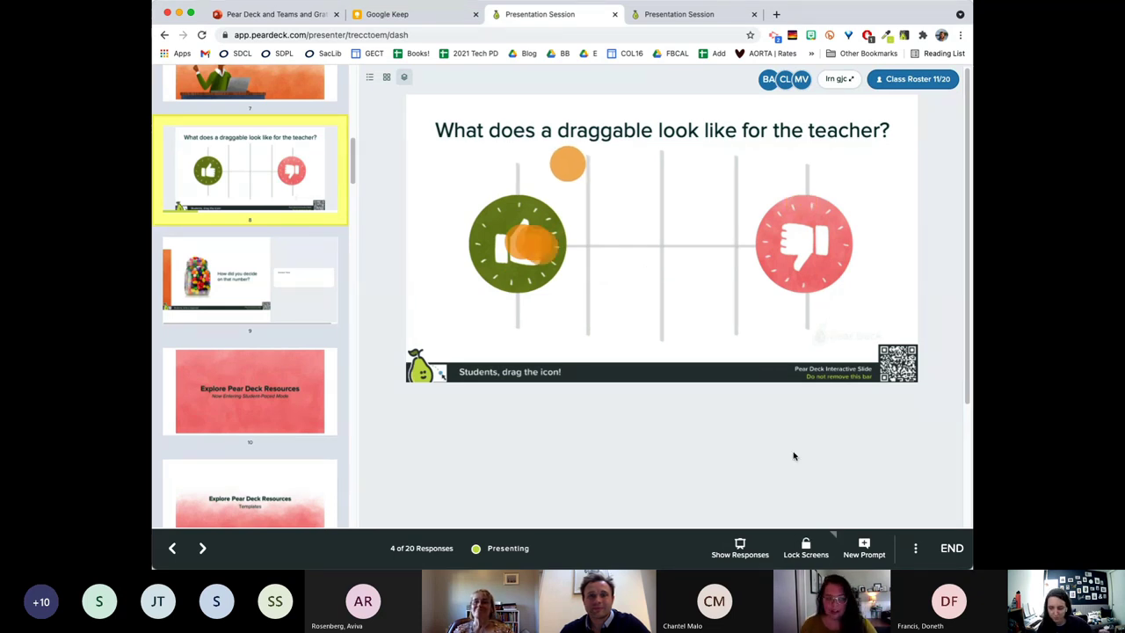
click(806, 547)
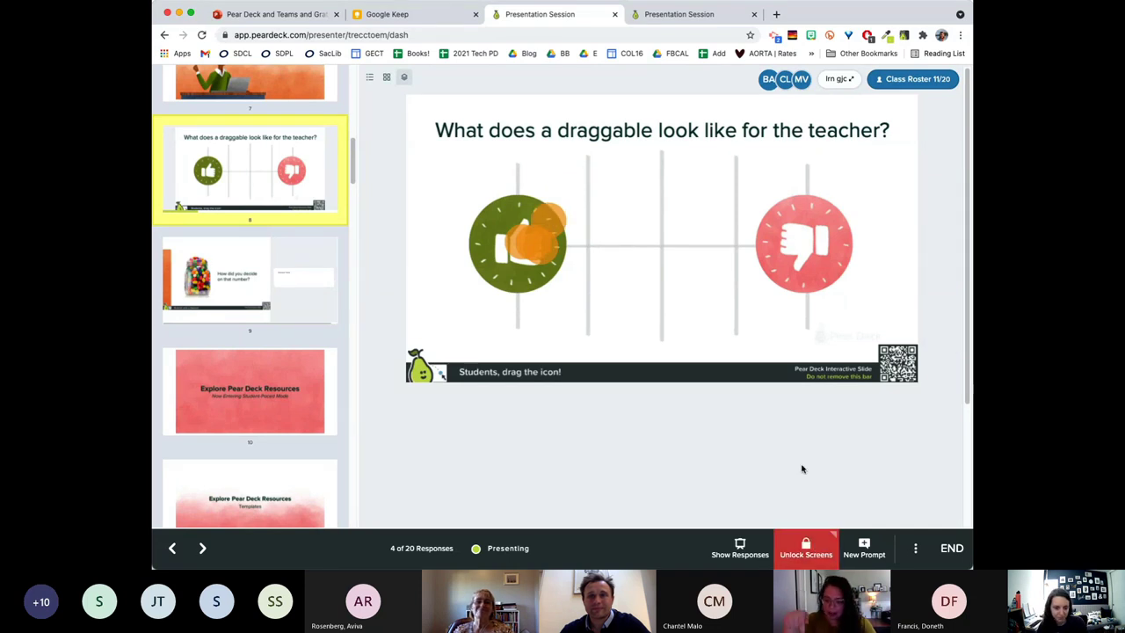
click(804, 552)
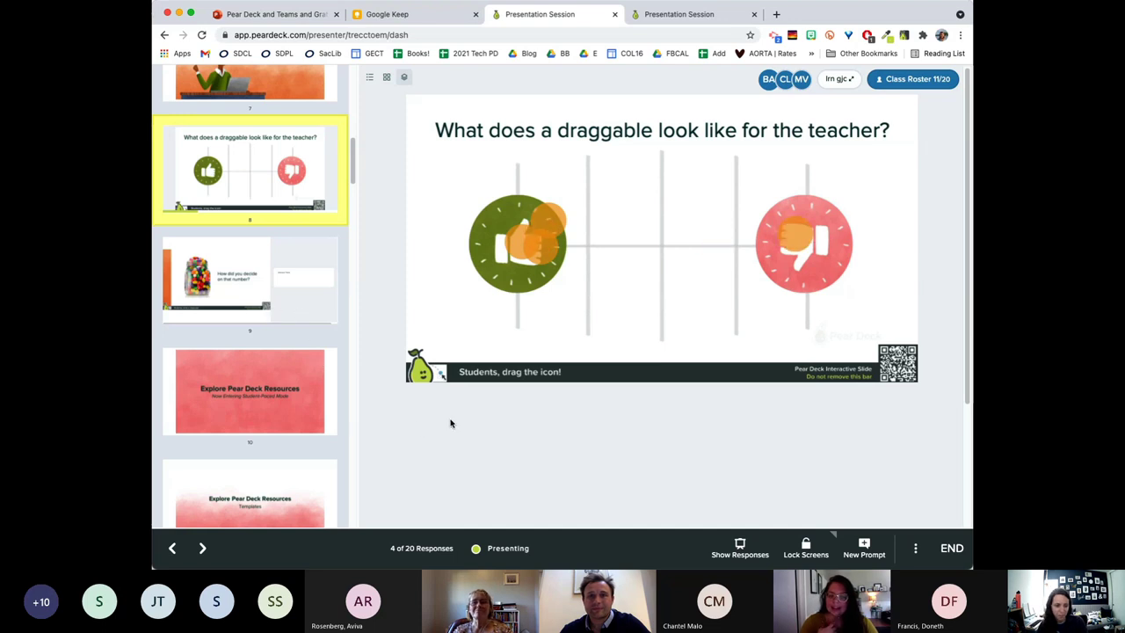
click(278, 292)
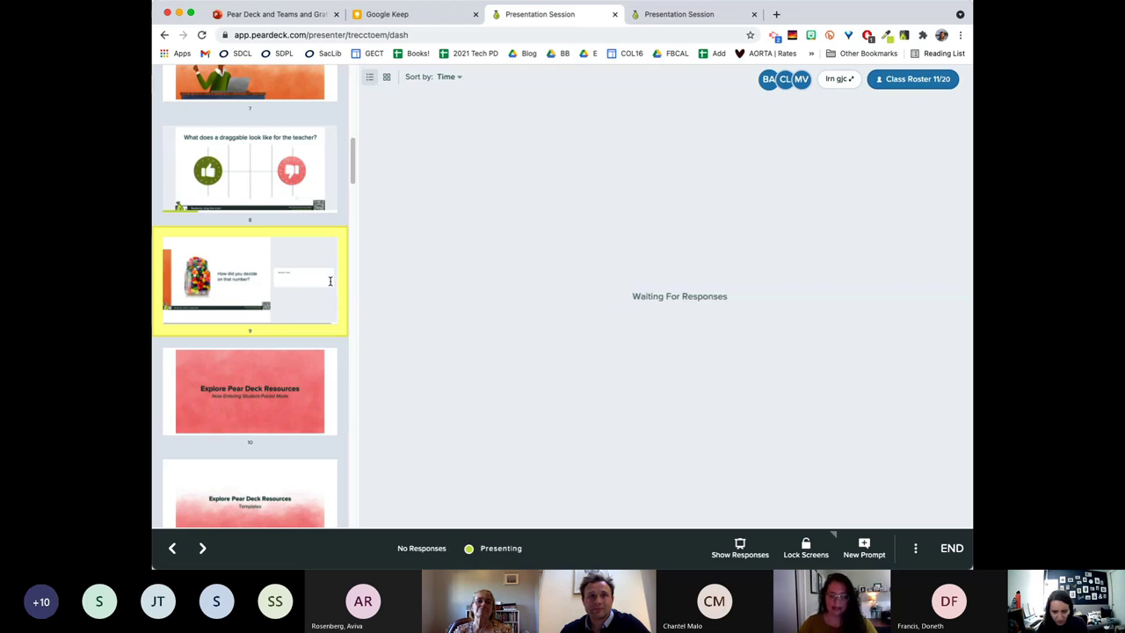
Show slide 9's responses in Grid Layout and bring up the Lock Screens timer options.
scroll(330, 280, up, 1)
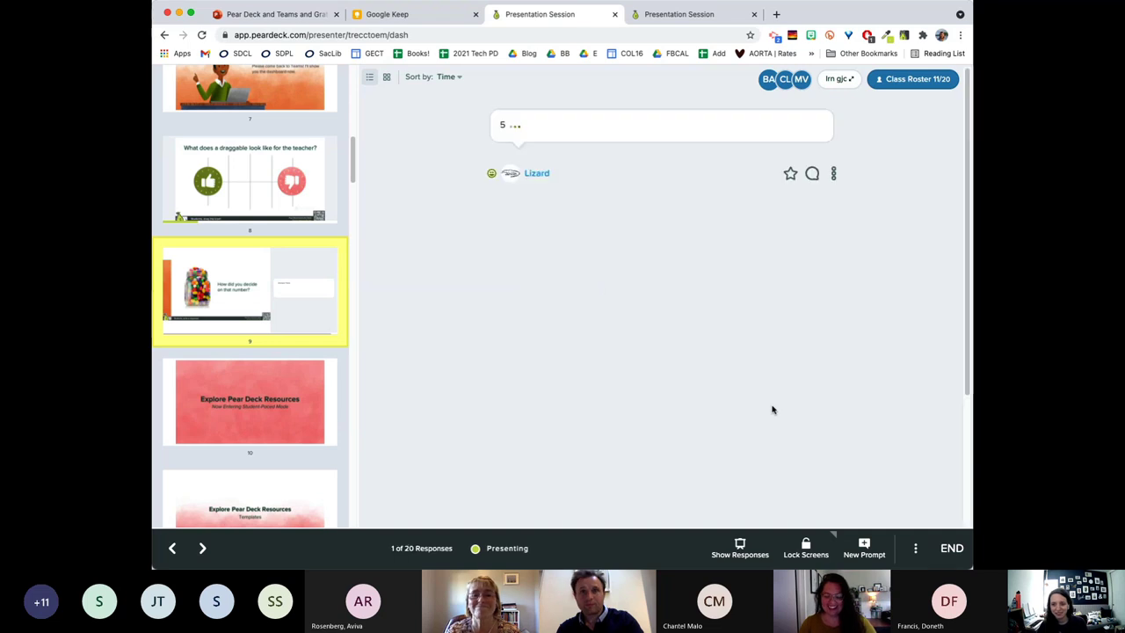
click(387, 80)
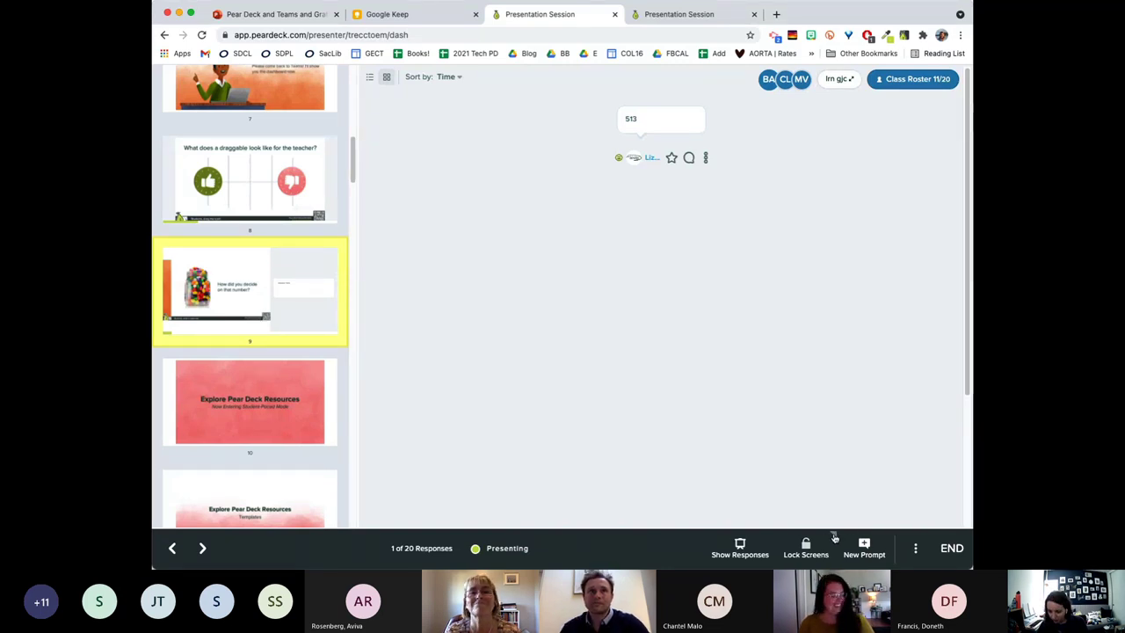
click(834, 534)
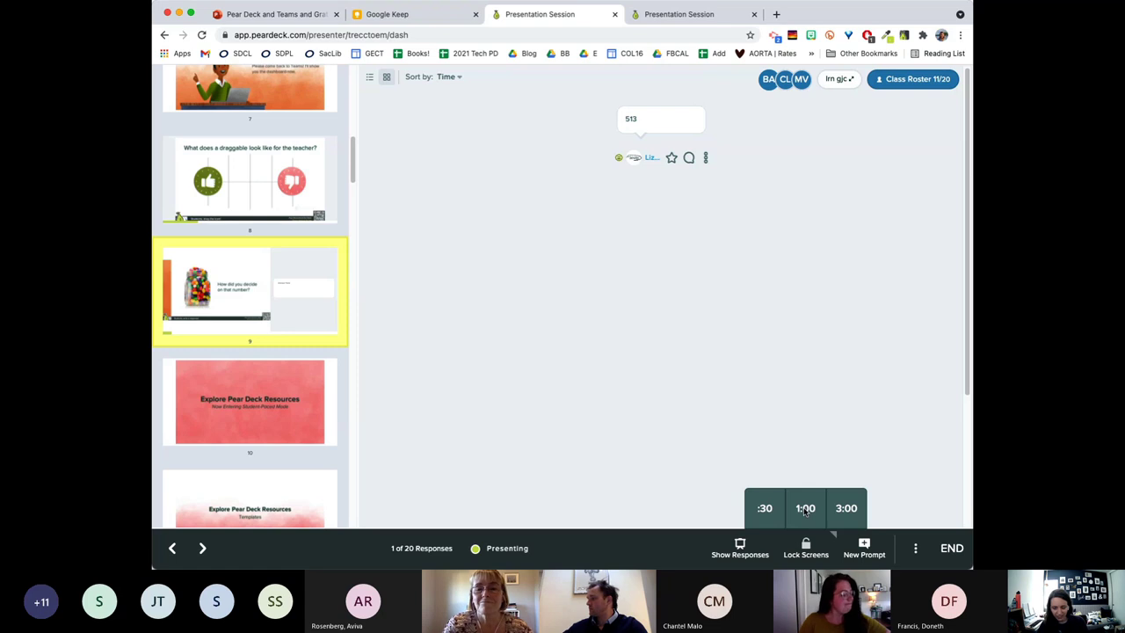
Start a 1:00 countdown timer on slide 9 for student answers.
click(805, 510)
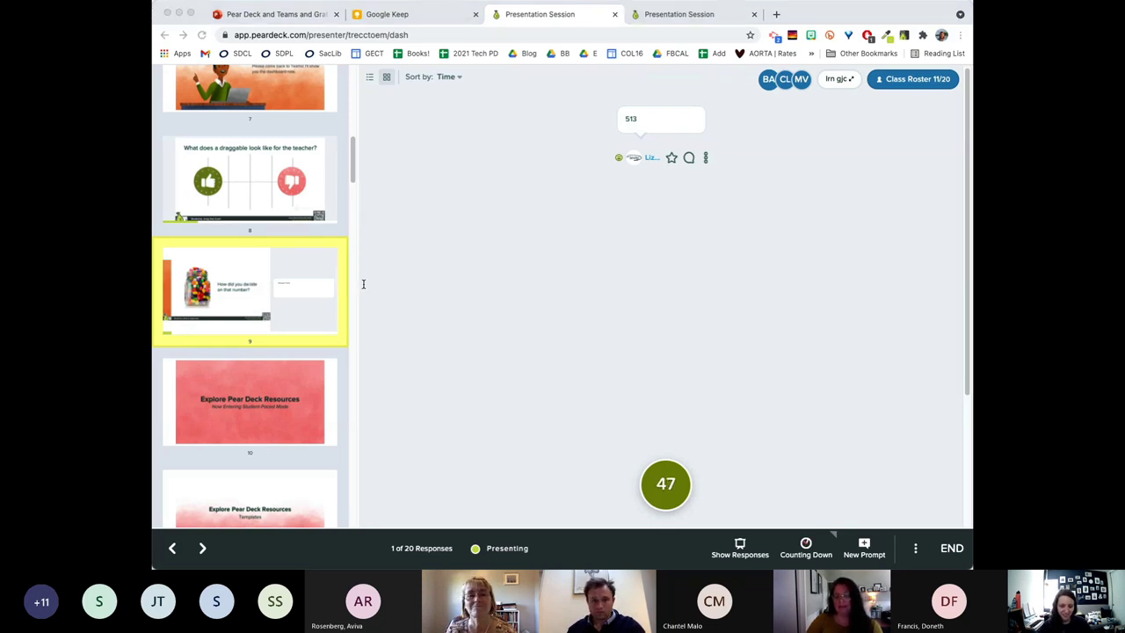
click(616, 292)
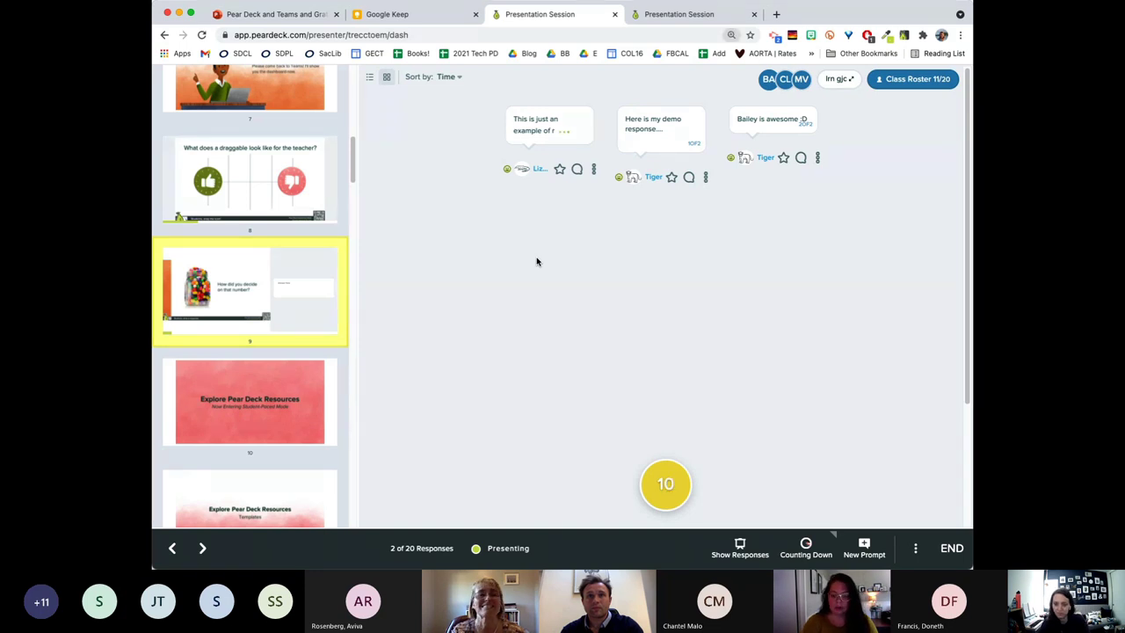
Zoom the page in and send 'Great start!' feedback on Lizard's response.
key(super+equal)
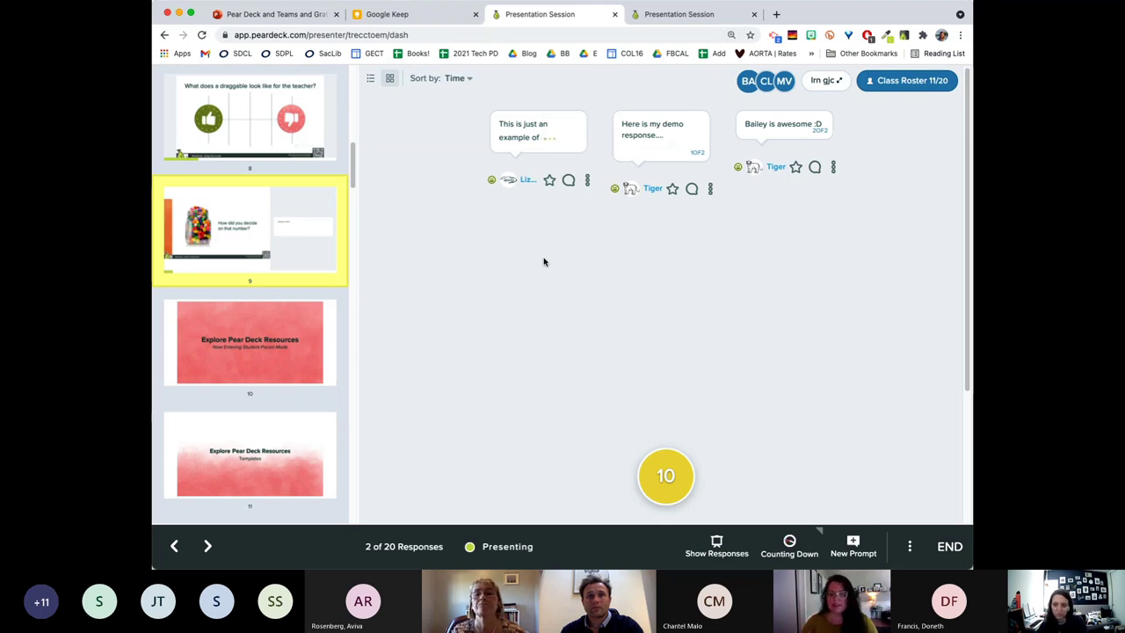
key(super+equal)
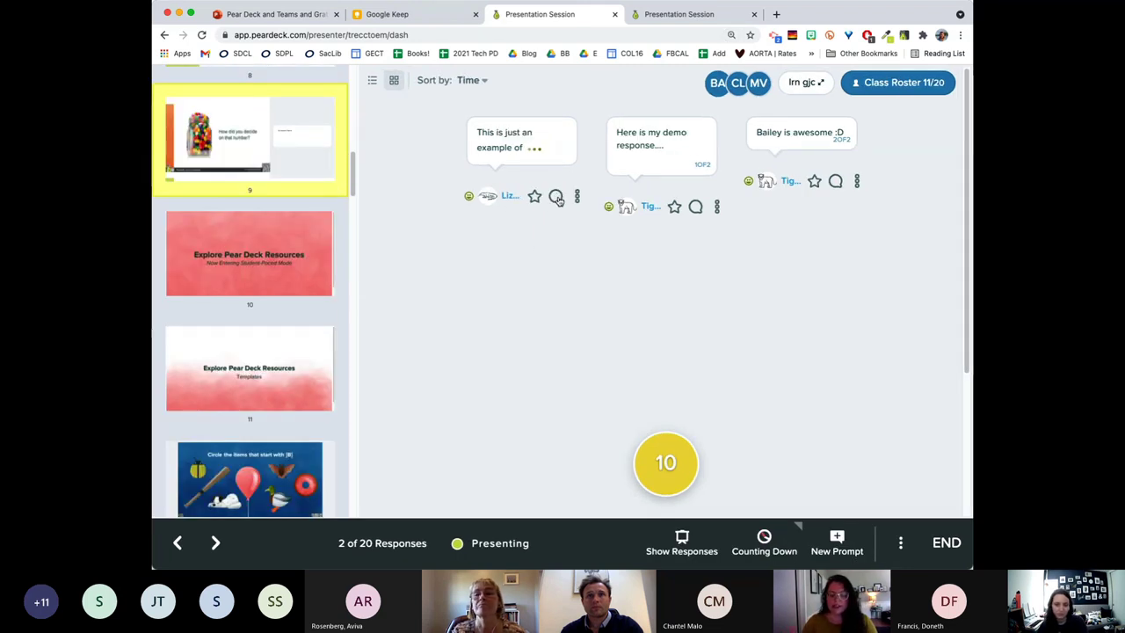
key(super+equal)
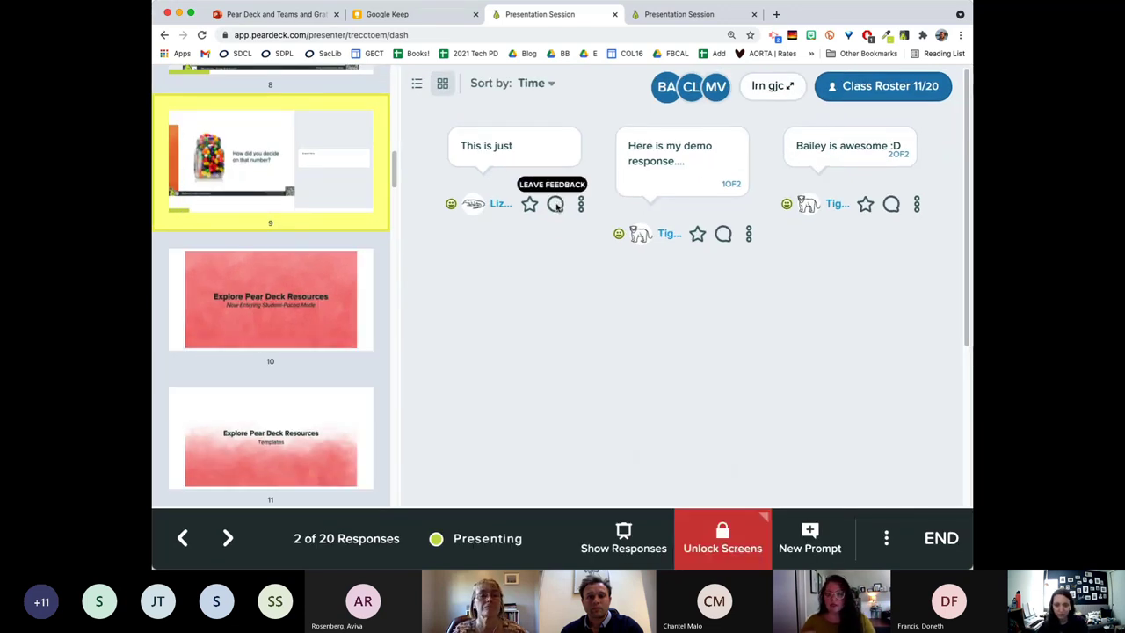
click(555, 204)
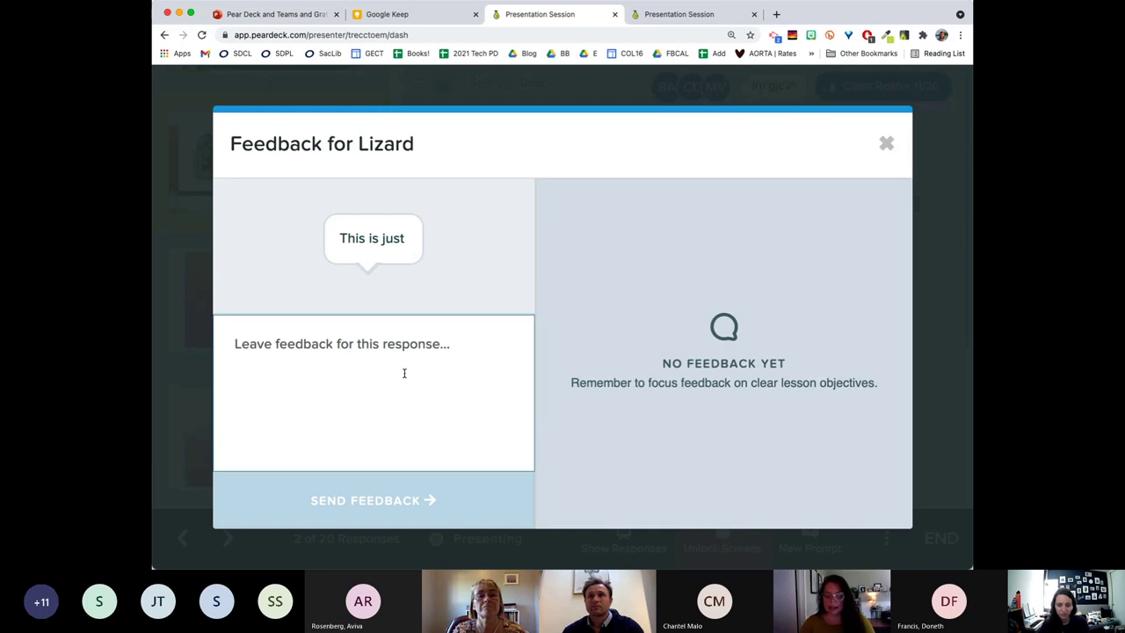
text(Great start!)
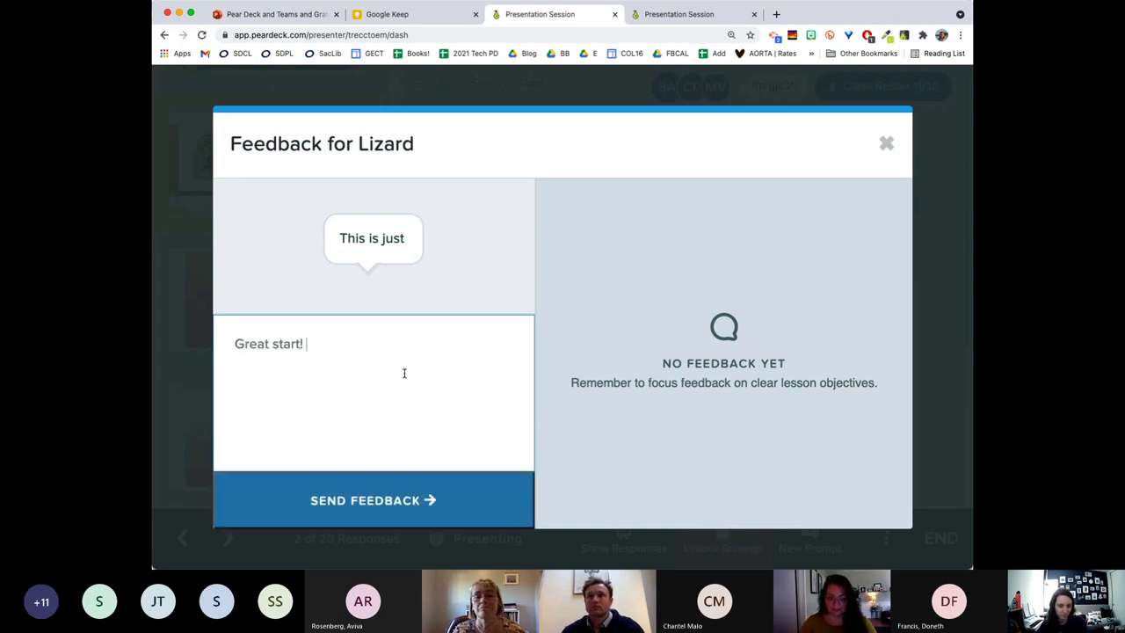
click(393, 503)
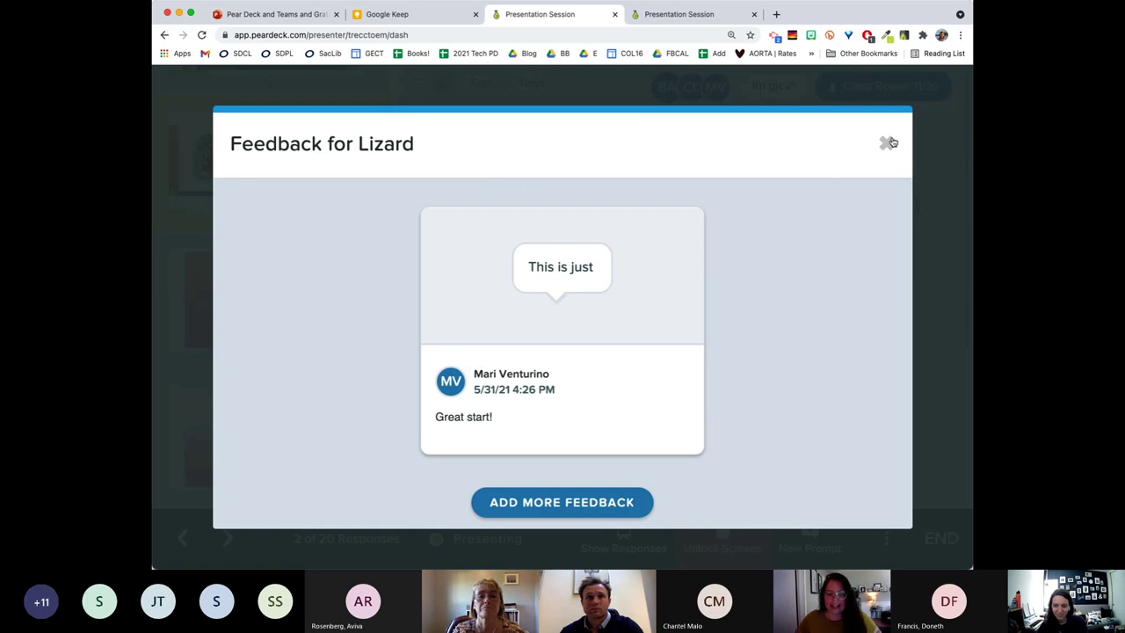
key(Escape)
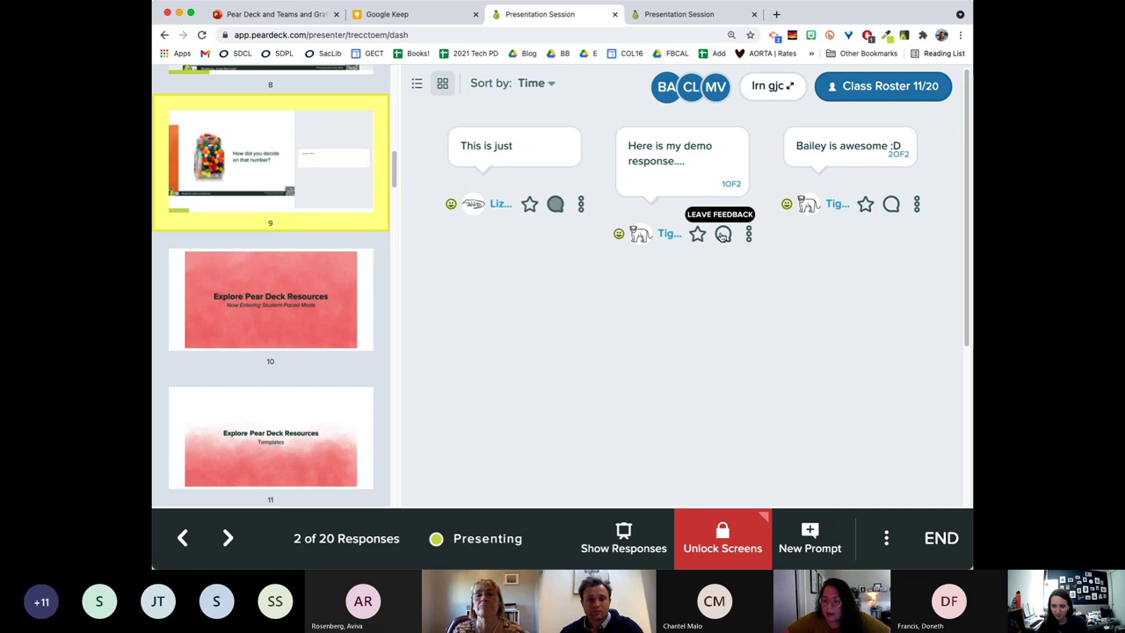
Send 'Great job' feedback addressing the student by name on Tiger's response.
click(722, 234)
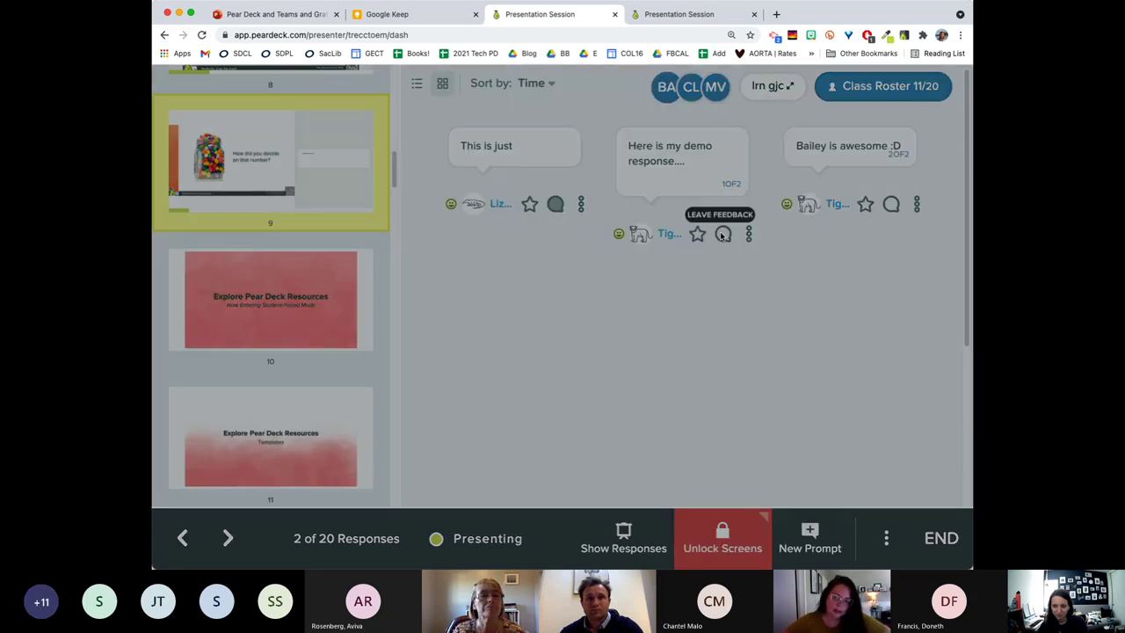
text(Great job)
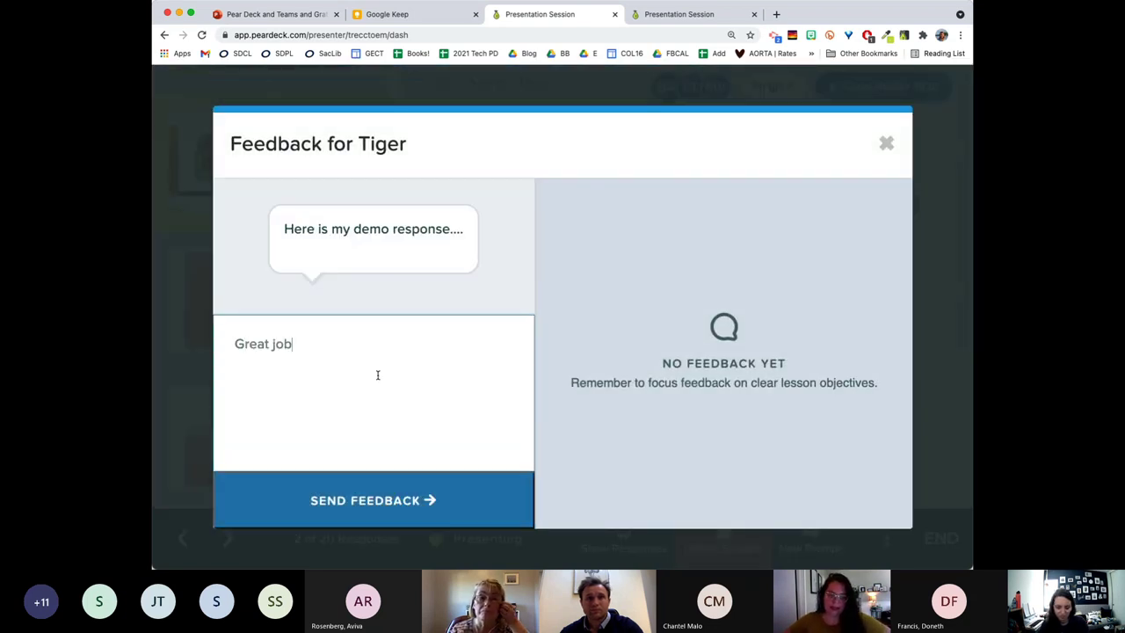
text(. Mari)
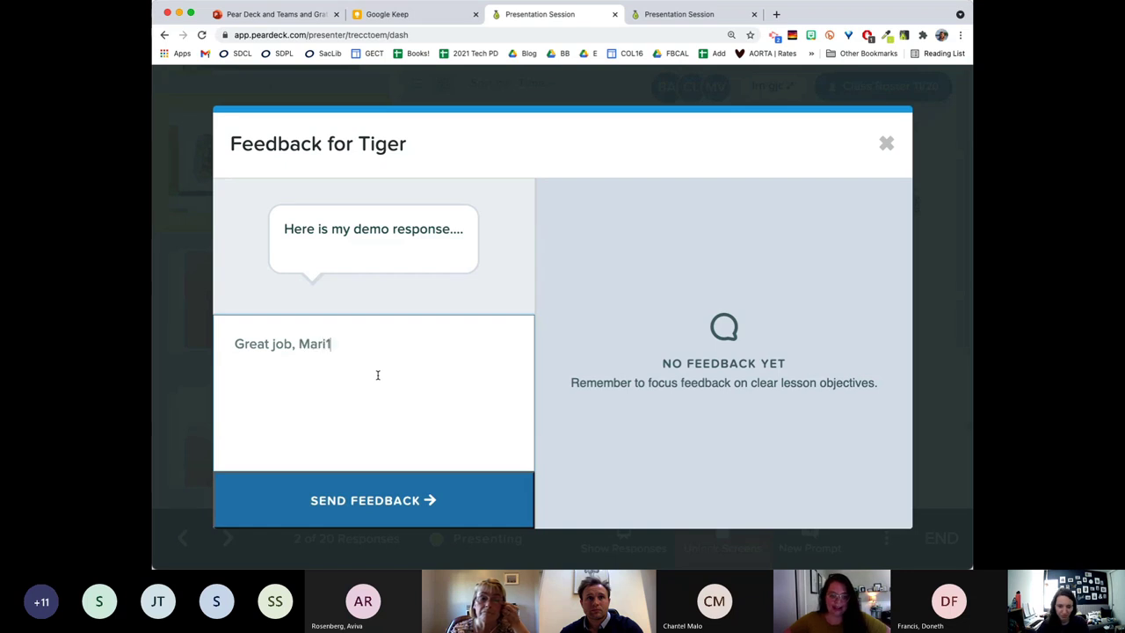
text(!)
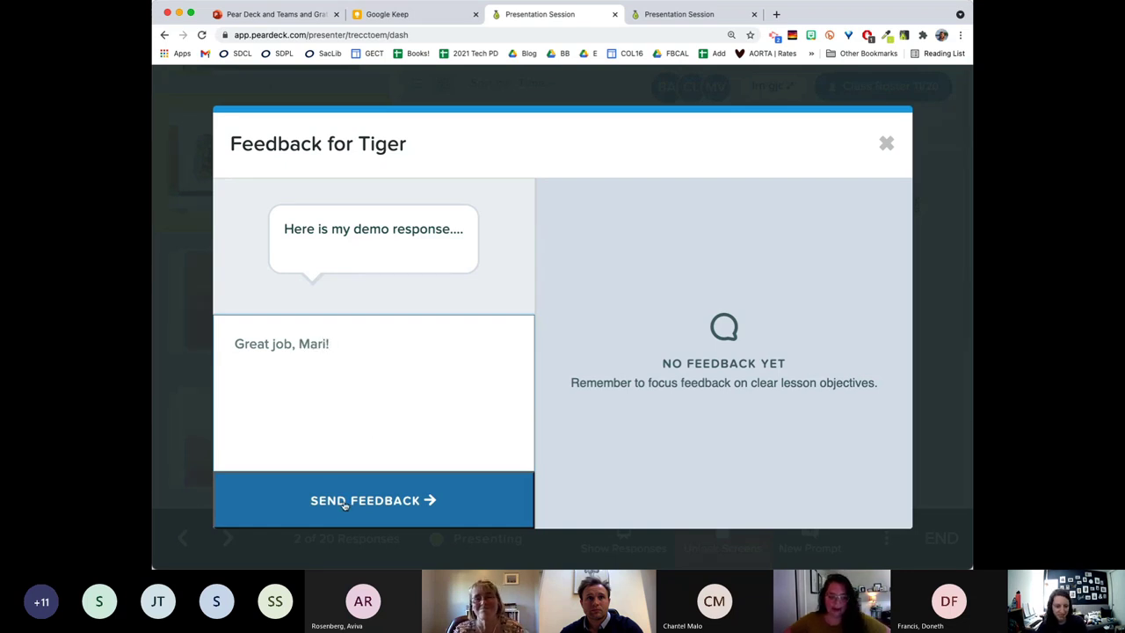
click(344, 503)
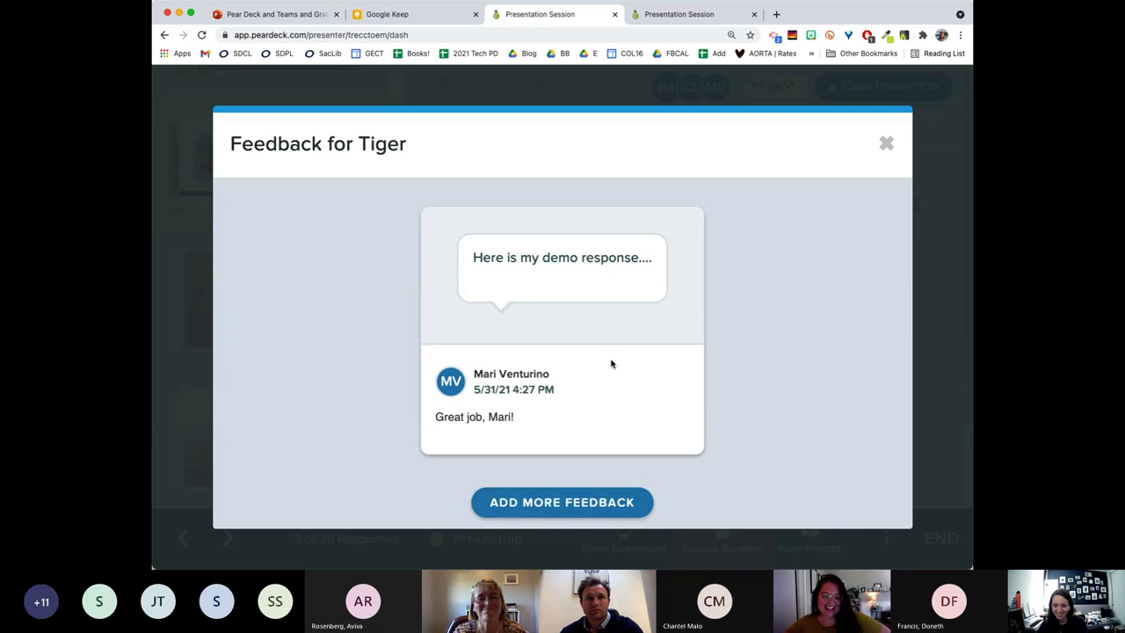
click(887, 143)
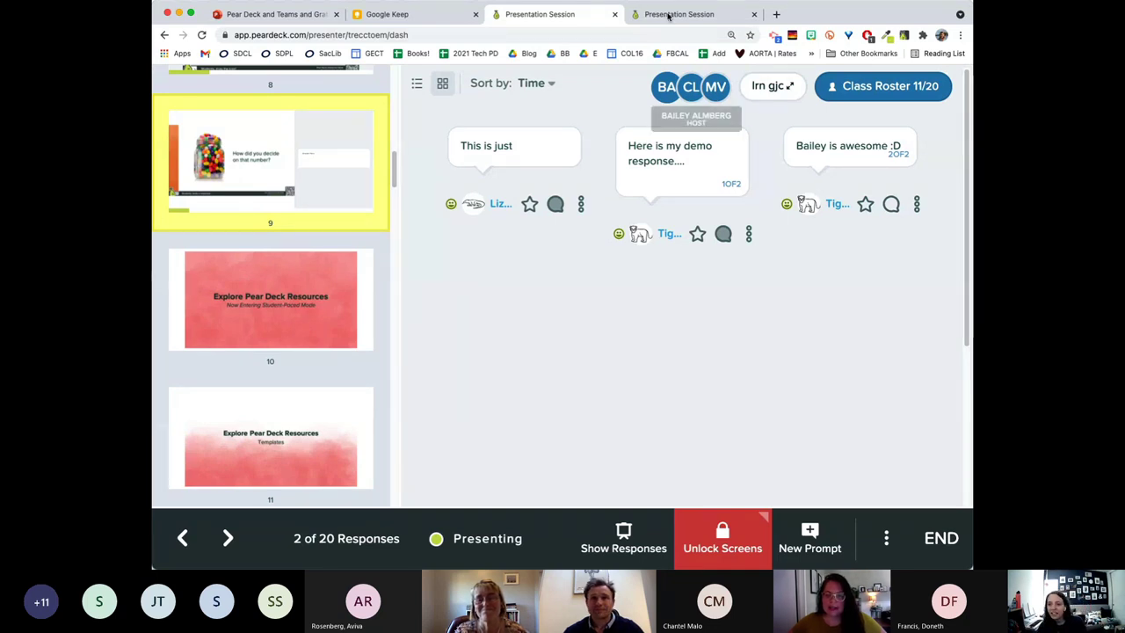
click(668, 16)
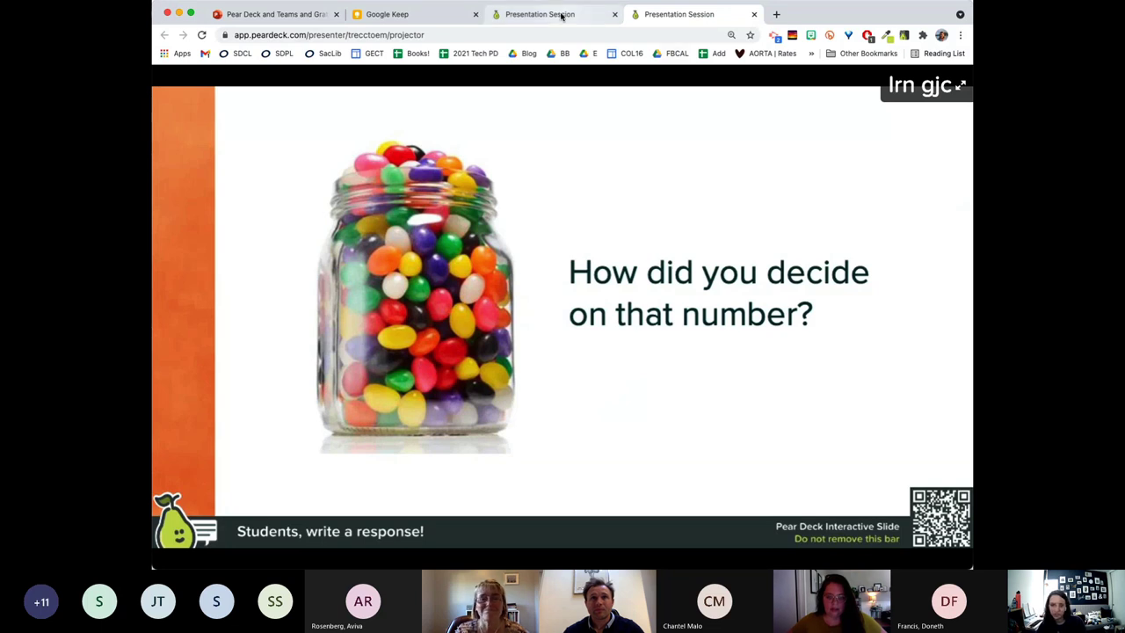
click(561, 16)
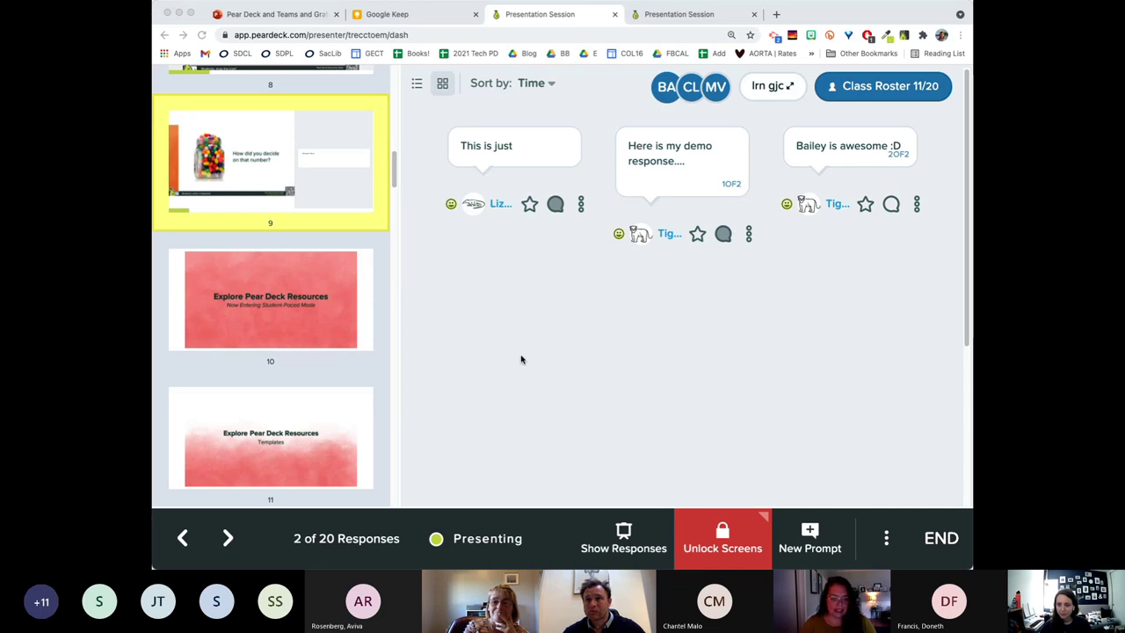
Return to the Presentation Session tab showing slide 9, the jelly-bean 'How did you decide' question.
click(523, 359)
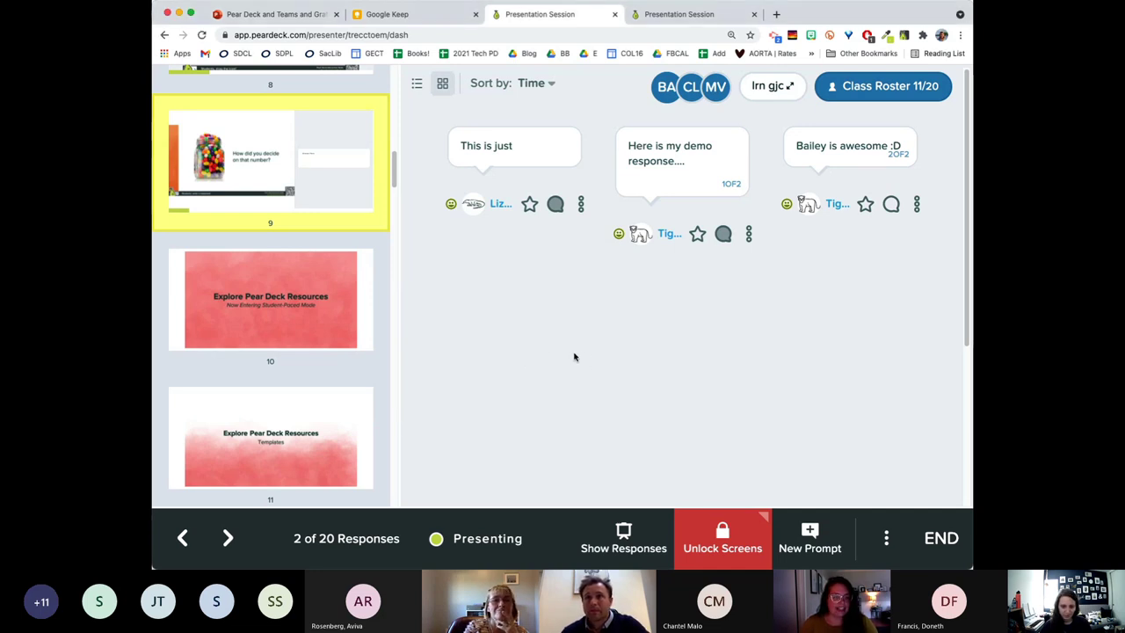
scroll(319, 350, down, 1)
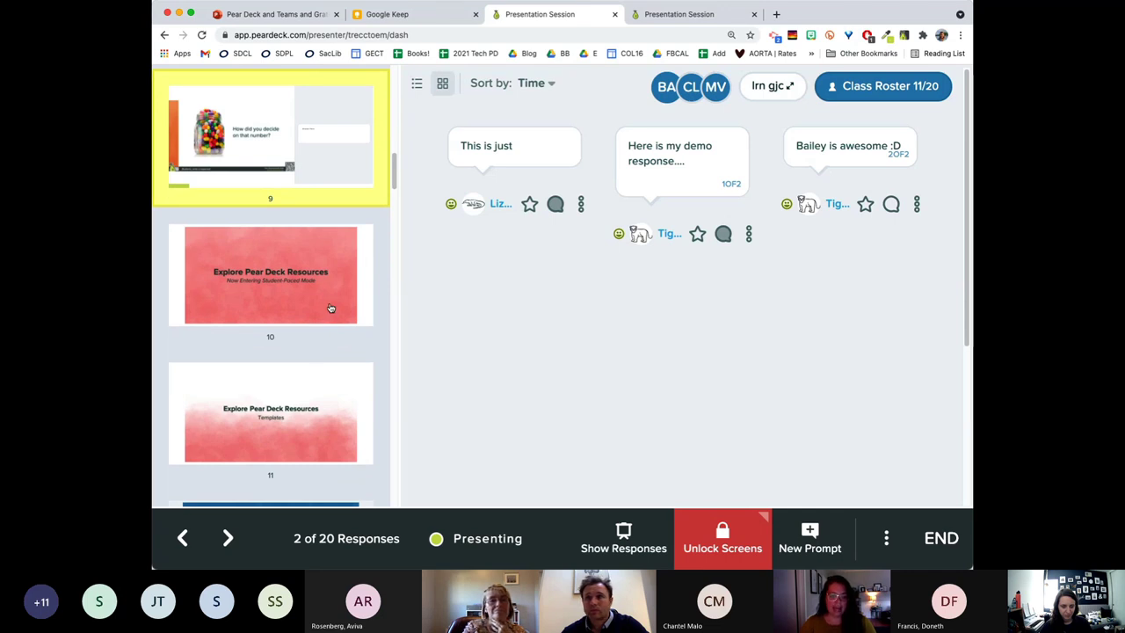
scroll(334, 304, down, 2)
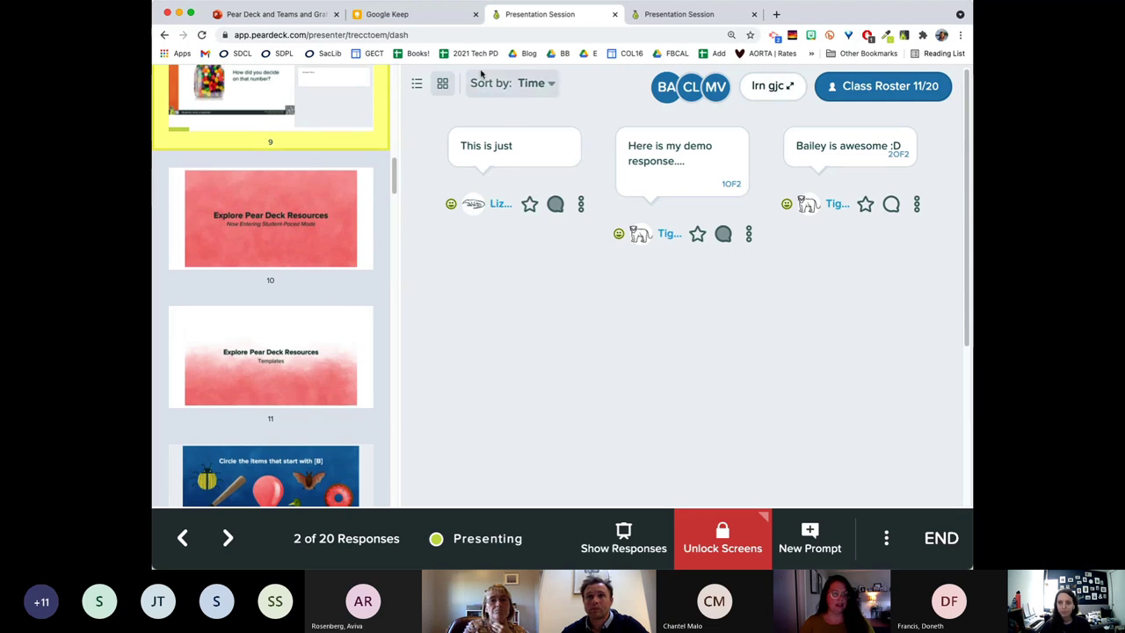
click(685, 15)
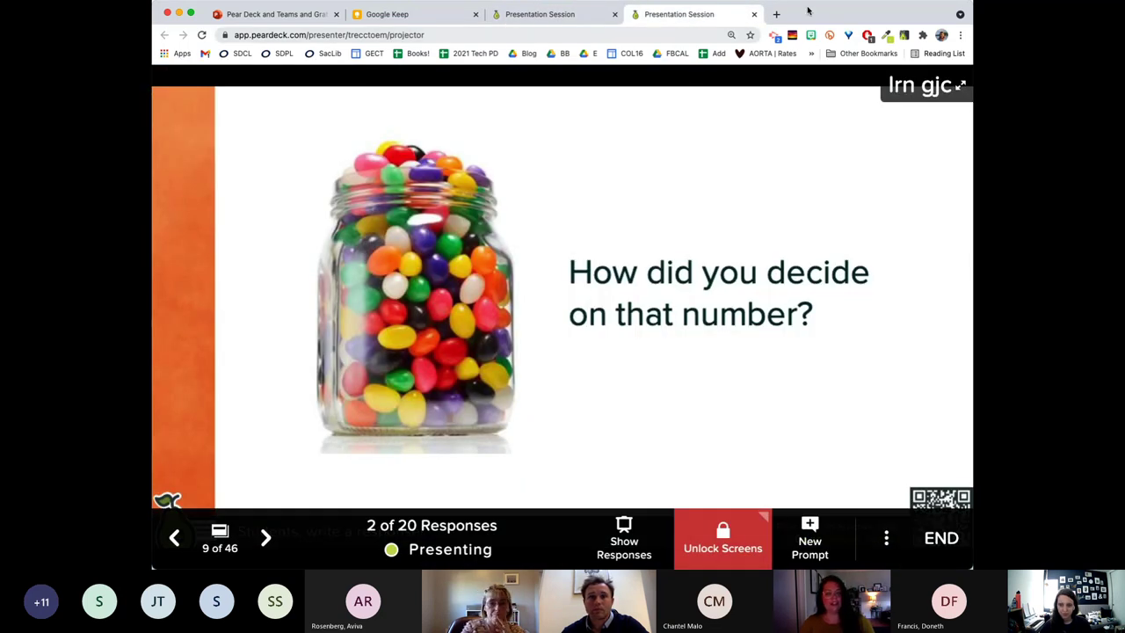
Step the live session past the Templates slide to 'Circle the items that start with [B]'.
key(Right)
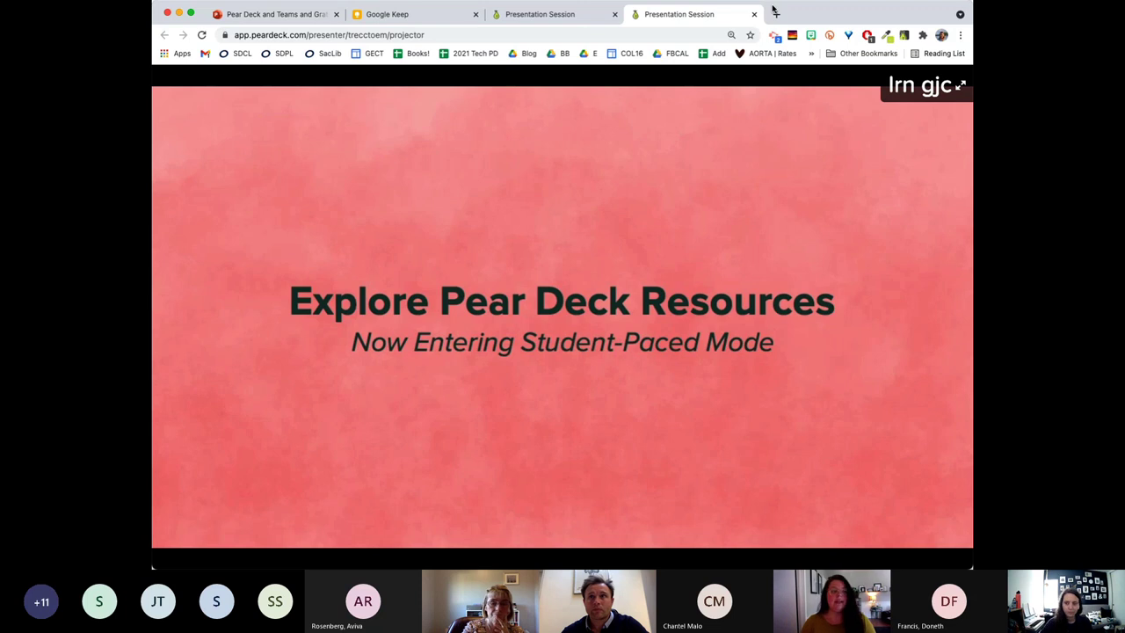
key(Right)
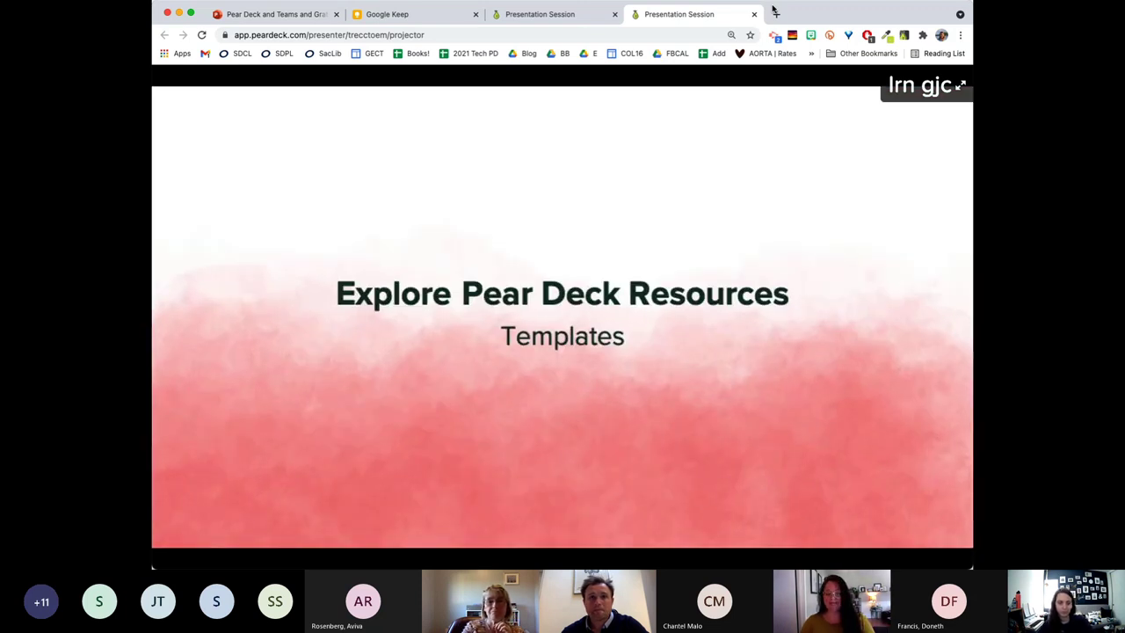
key(Left)
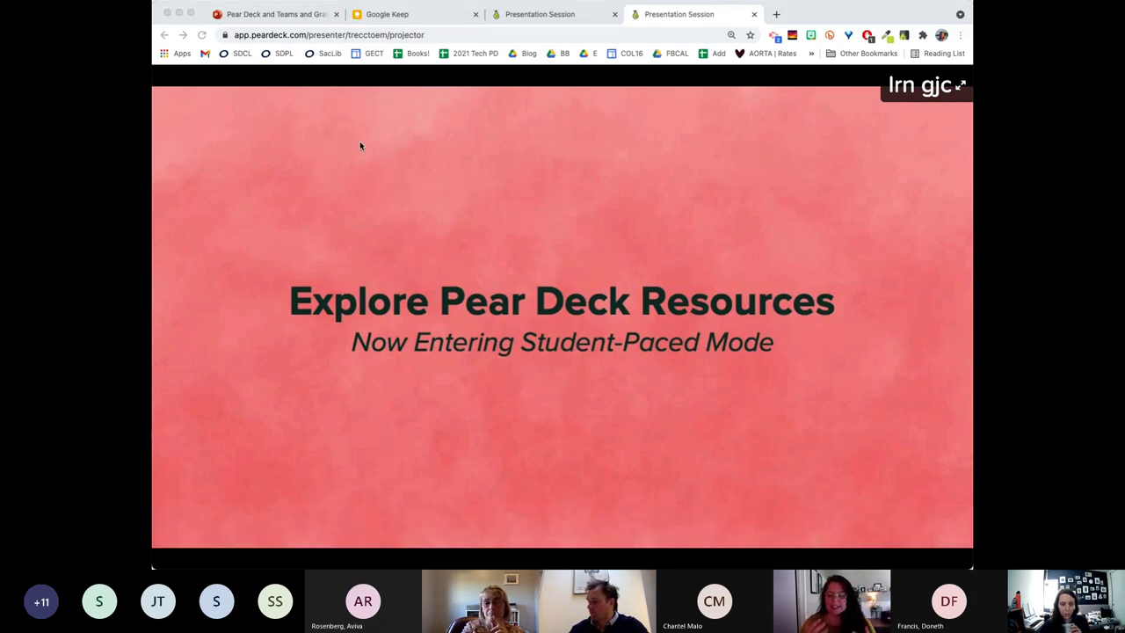
key(Right)
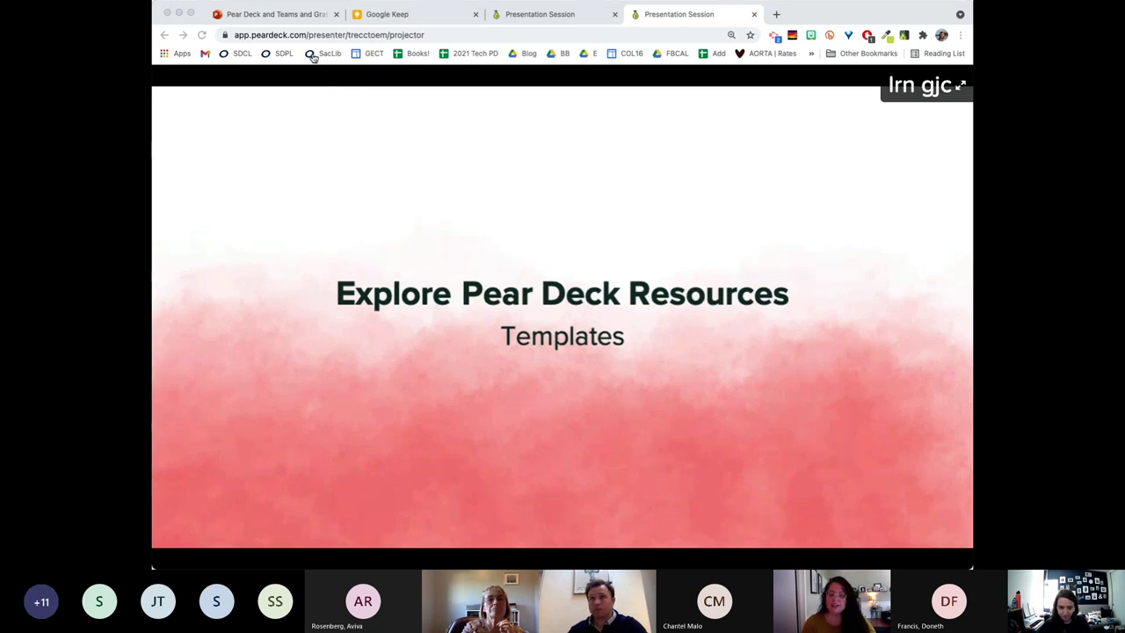
key(Right)
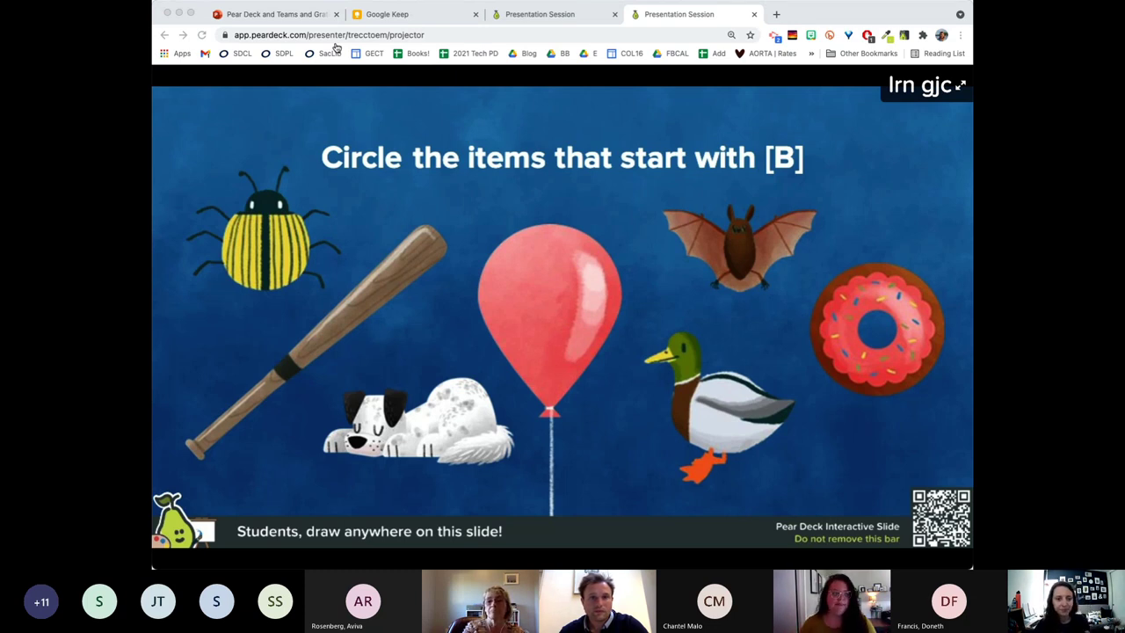
Advance through the hemisphere, Graph [x+1], Locate map and nouns template slides to Weekly Wonders.
key(Right)
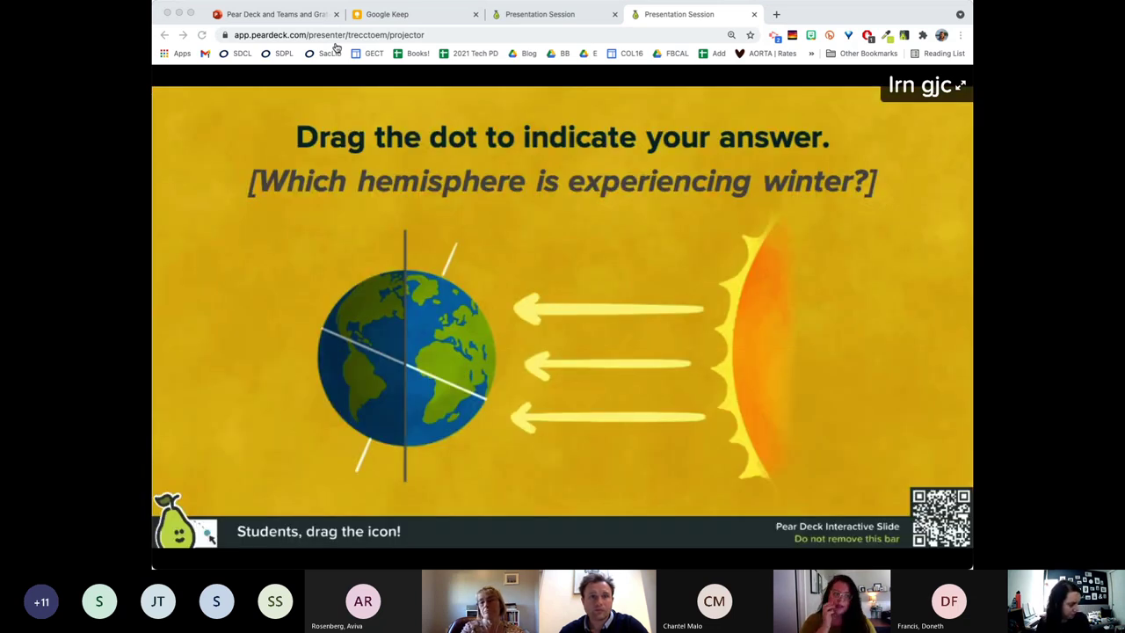
key(Right)
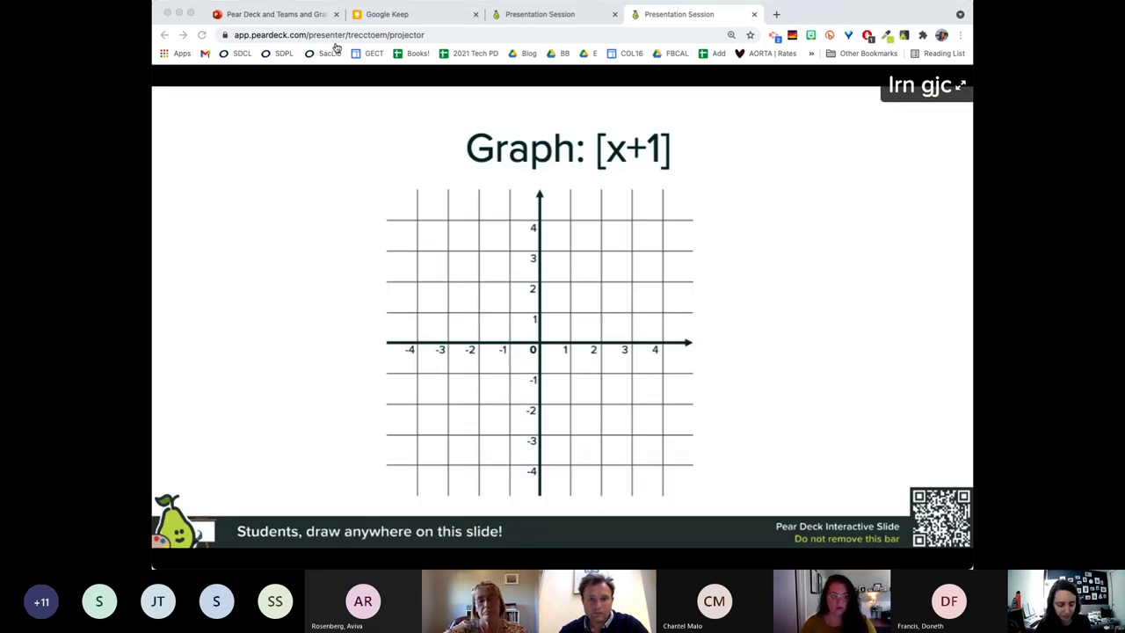
key(Right)
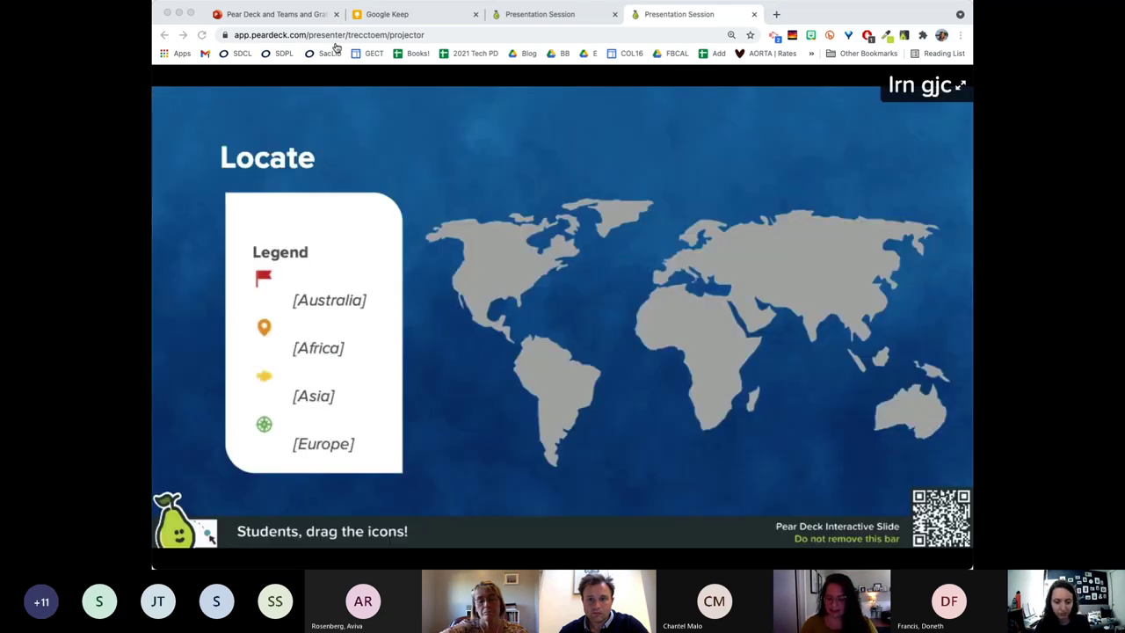
key(Right)
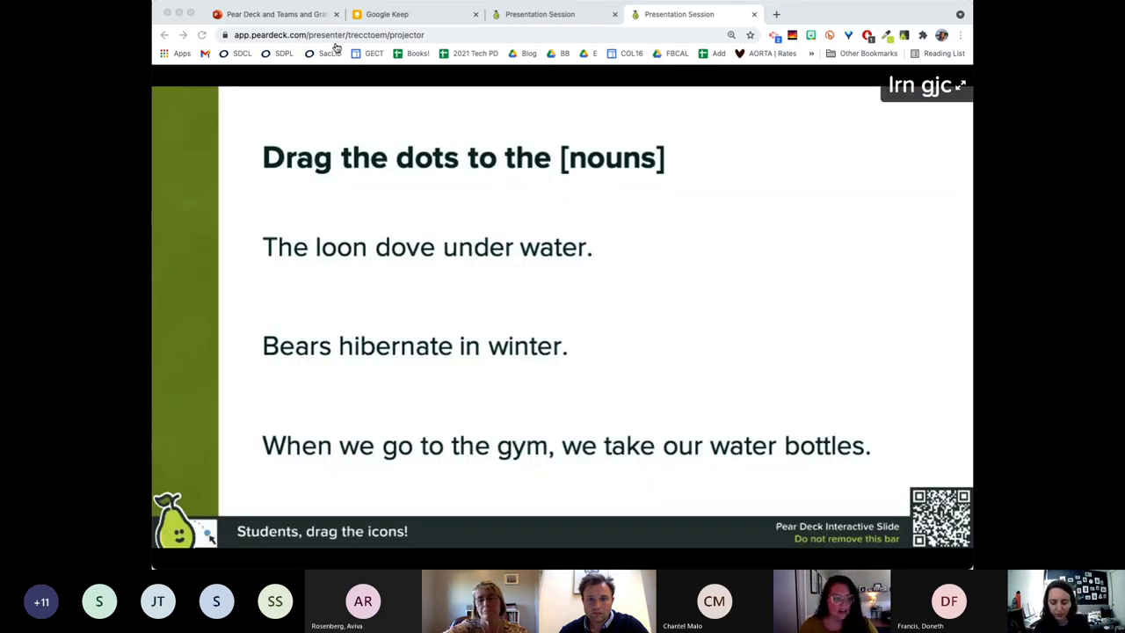
key(Right)
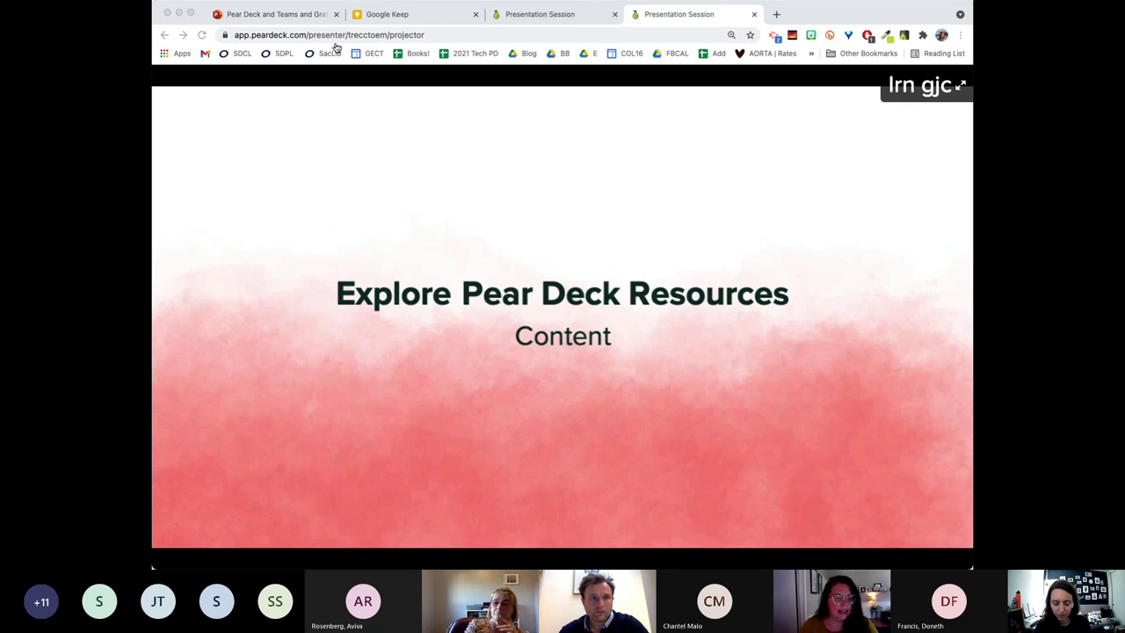
key(Right)
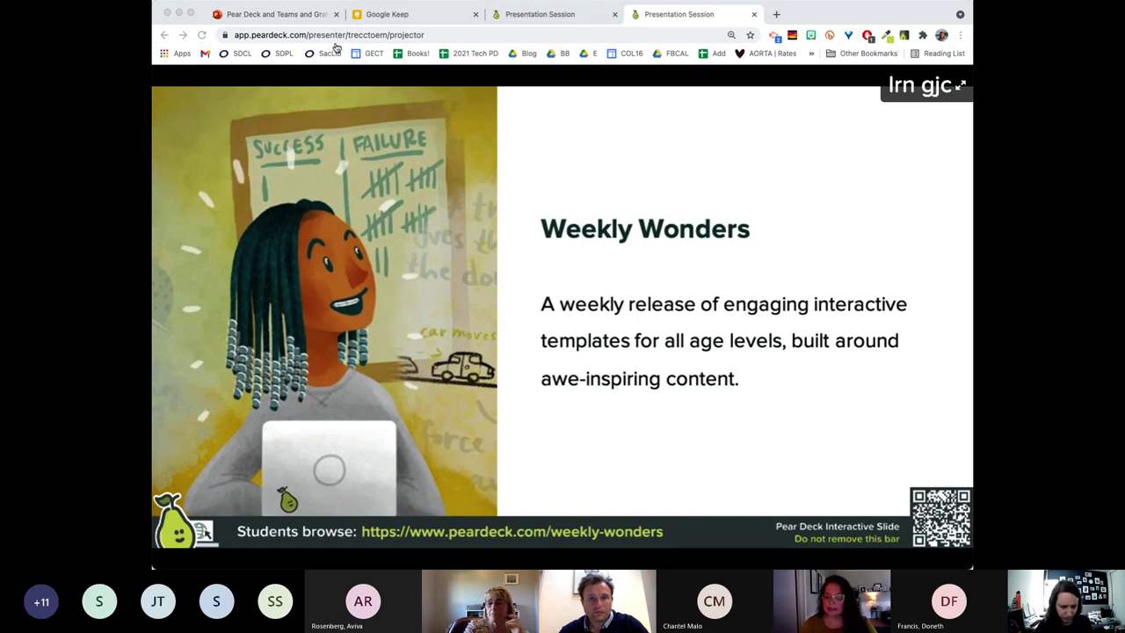
Switch back to the PowerPoint Online tab with the training deck on slide 7.
mouse_move(547, 103)
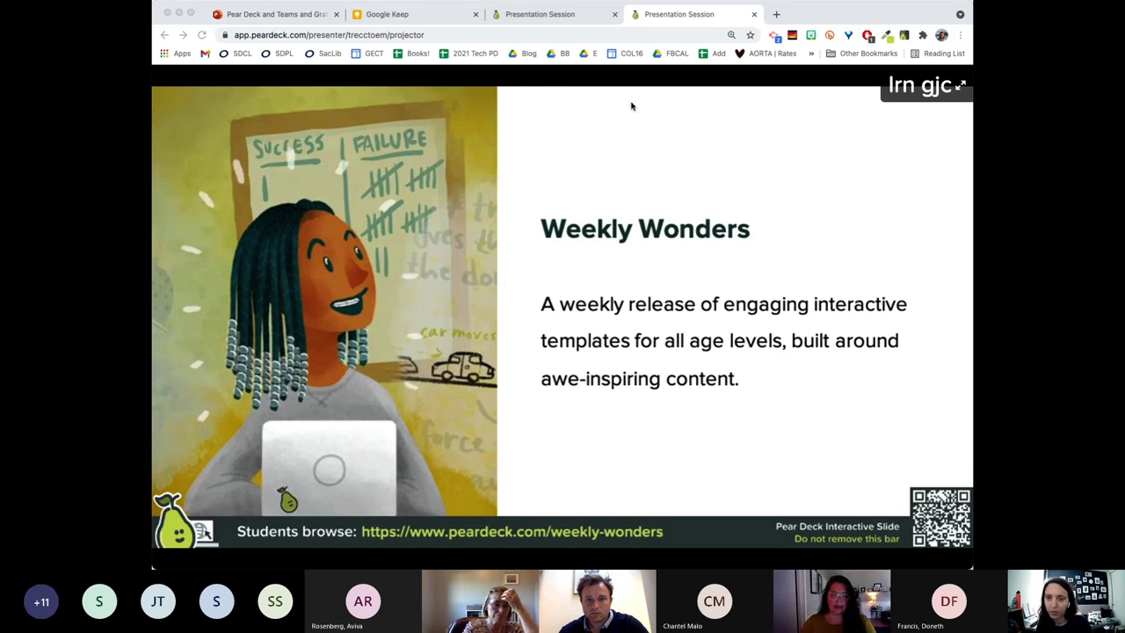
click(255, 14)
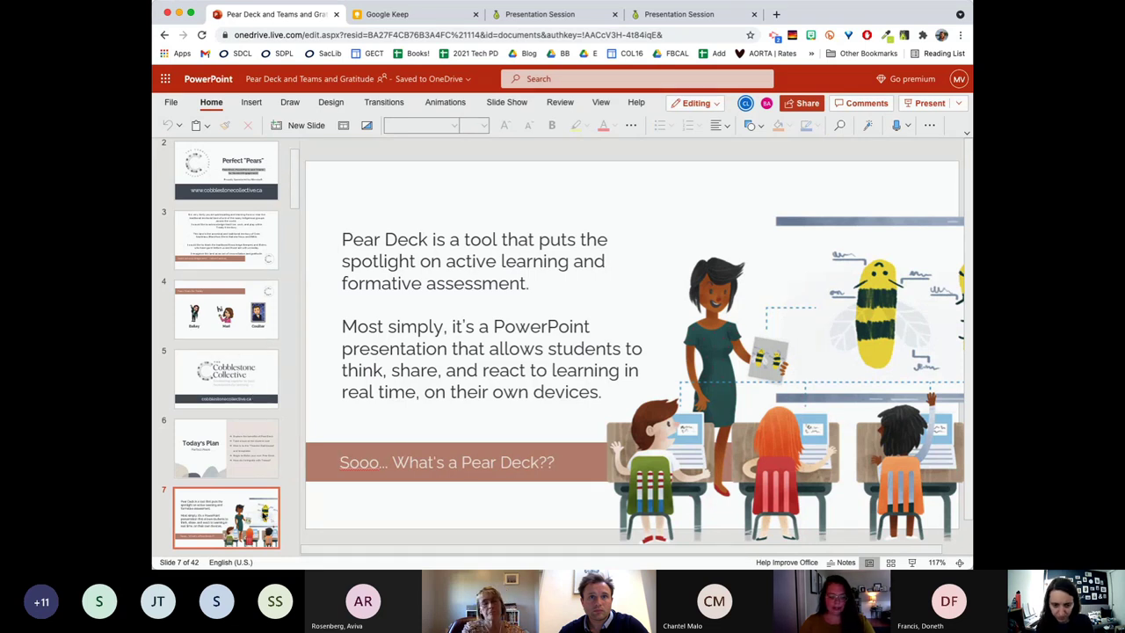
Move through slides 12 and 13 to slide 14, the Ring of Fire teacher dashboard.
scroll(244, 490, down, 1)
scroll(229, 422, down, 6)
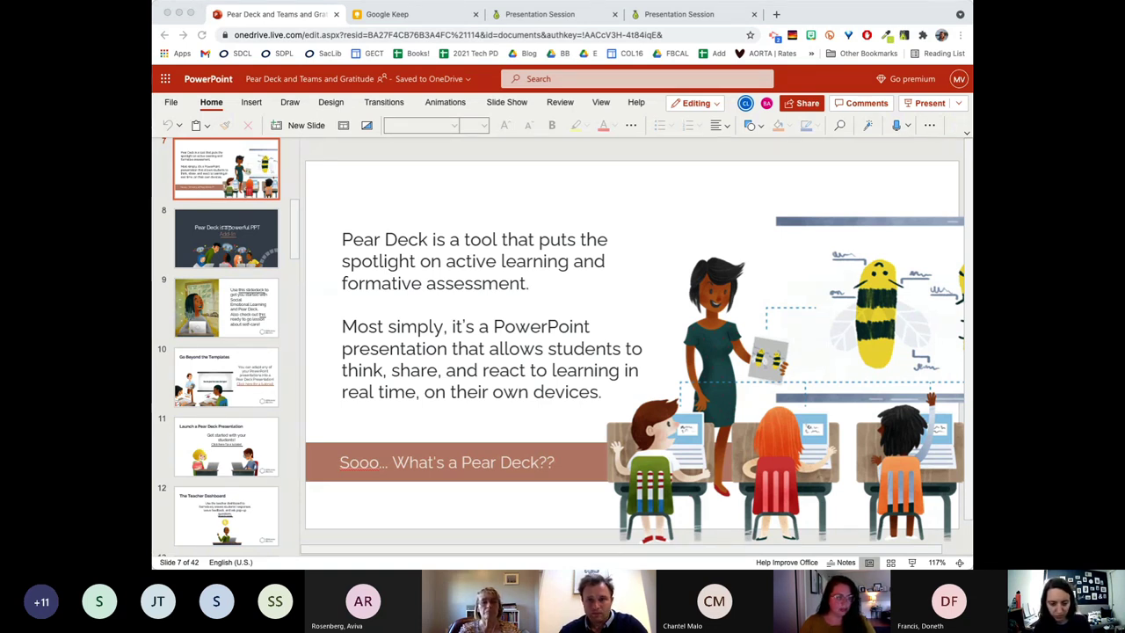
scroll(633, 351, right, 1)
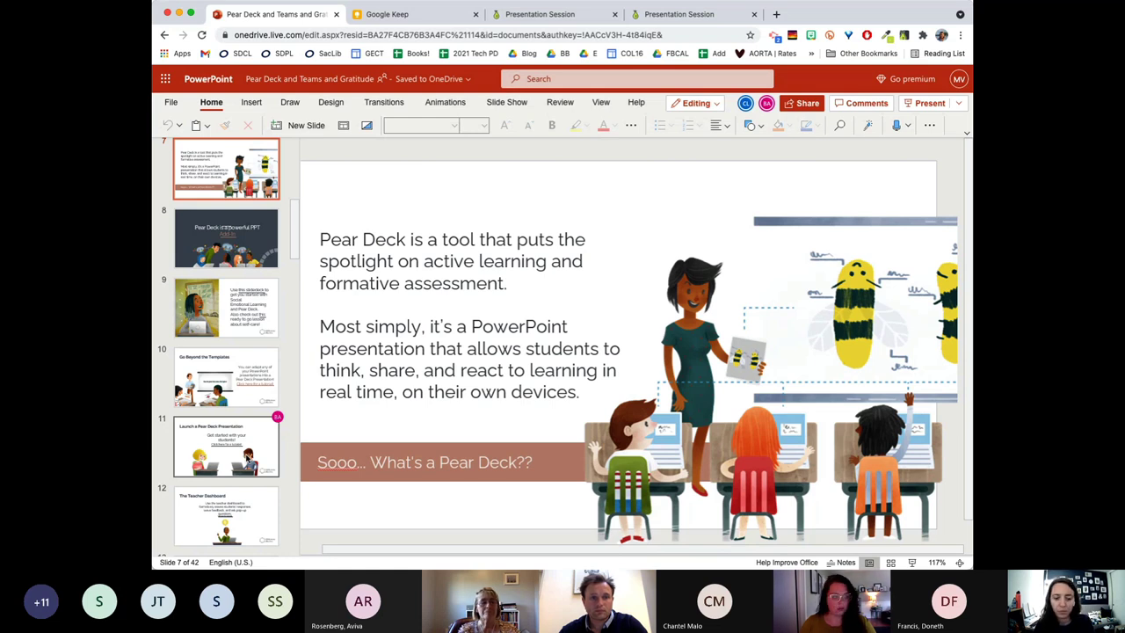
click(227, 515)
scroll(247, 458, down, 3)
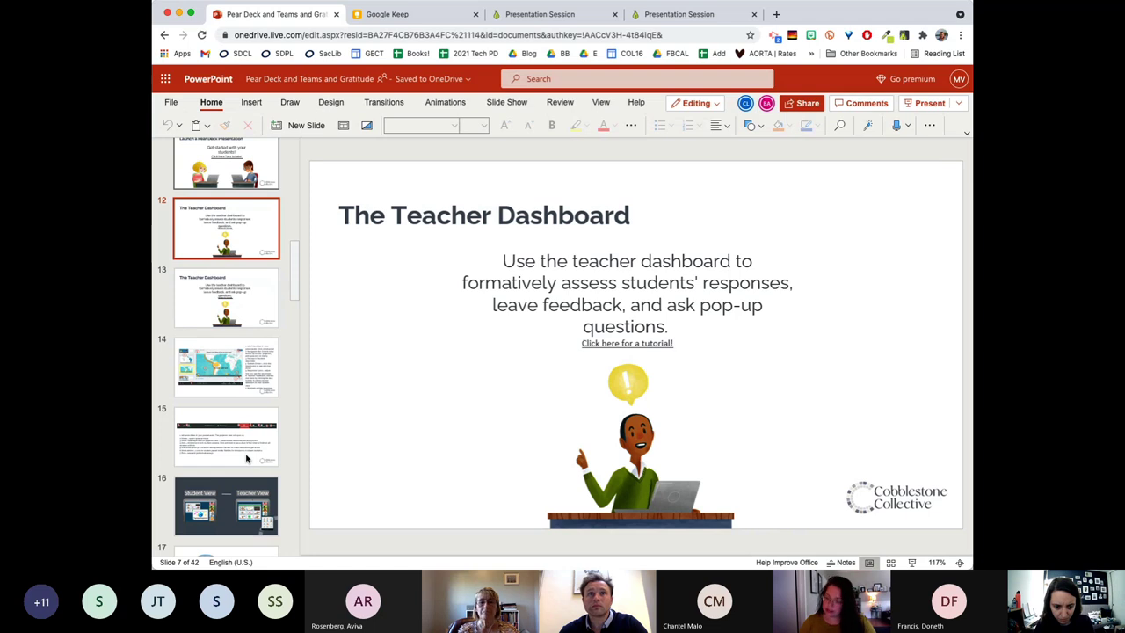
key(Down)
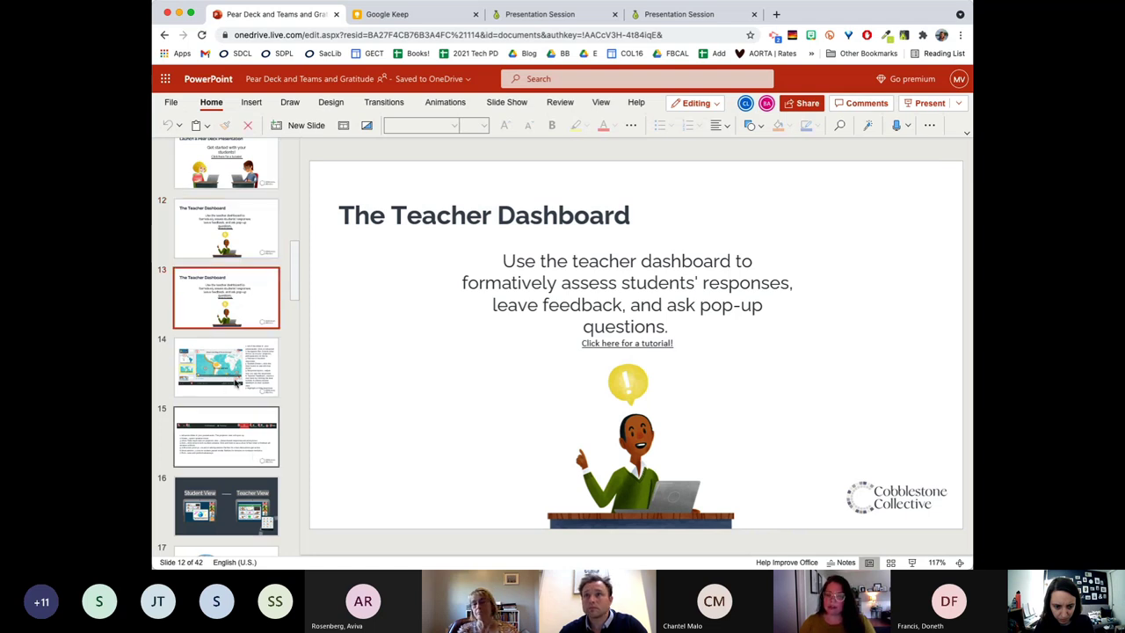
click(232, 385)
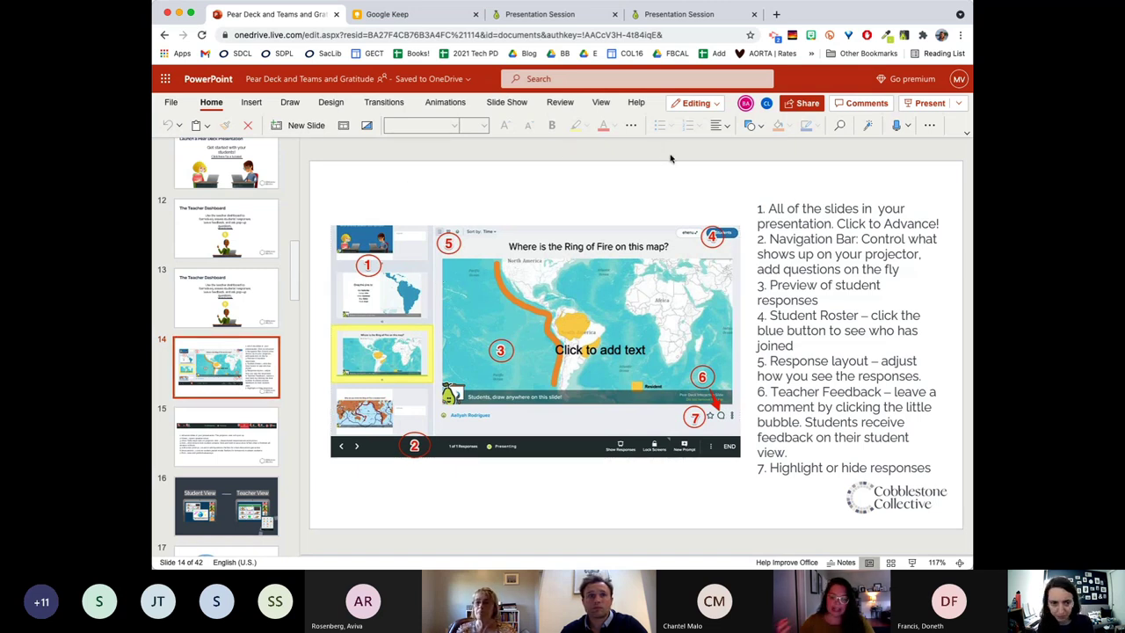
Open and then dismiss the toolbar's More Options list, leaving slide 14's seven numbered notes visible.
click(930, 125)
click(930, 126)
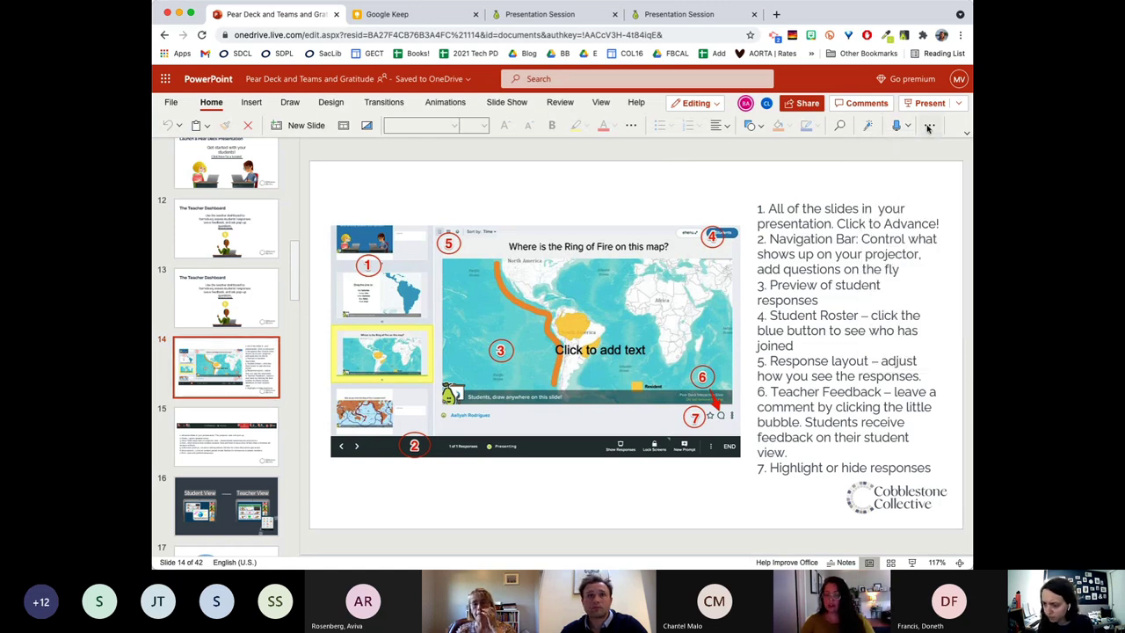
click(929, 126)
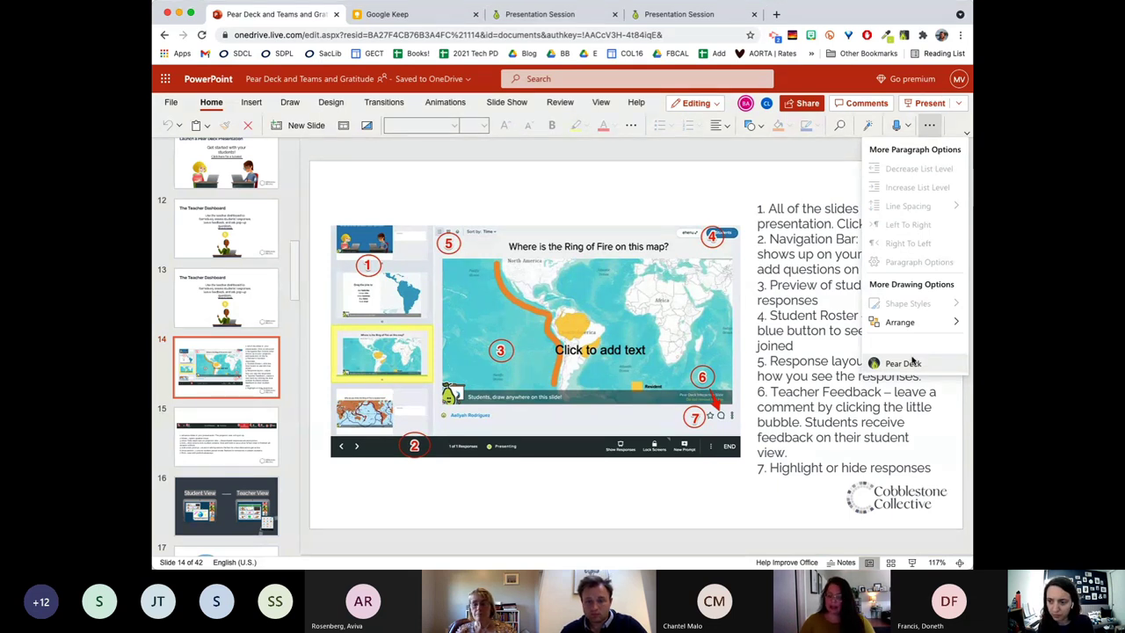
click(809, 162)
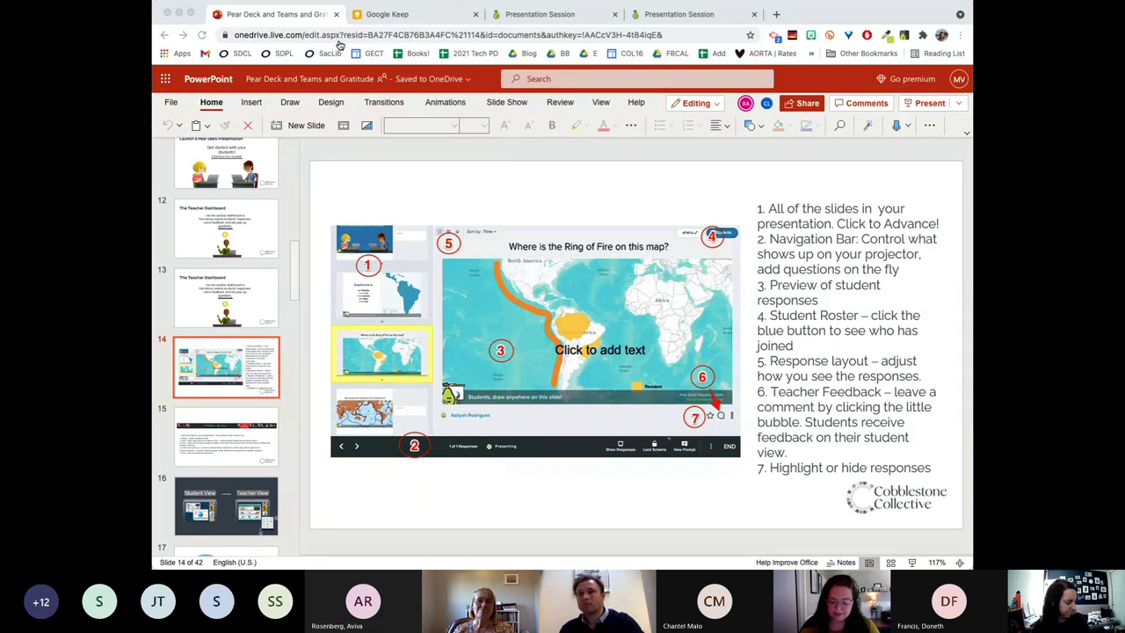
click(624, 156)
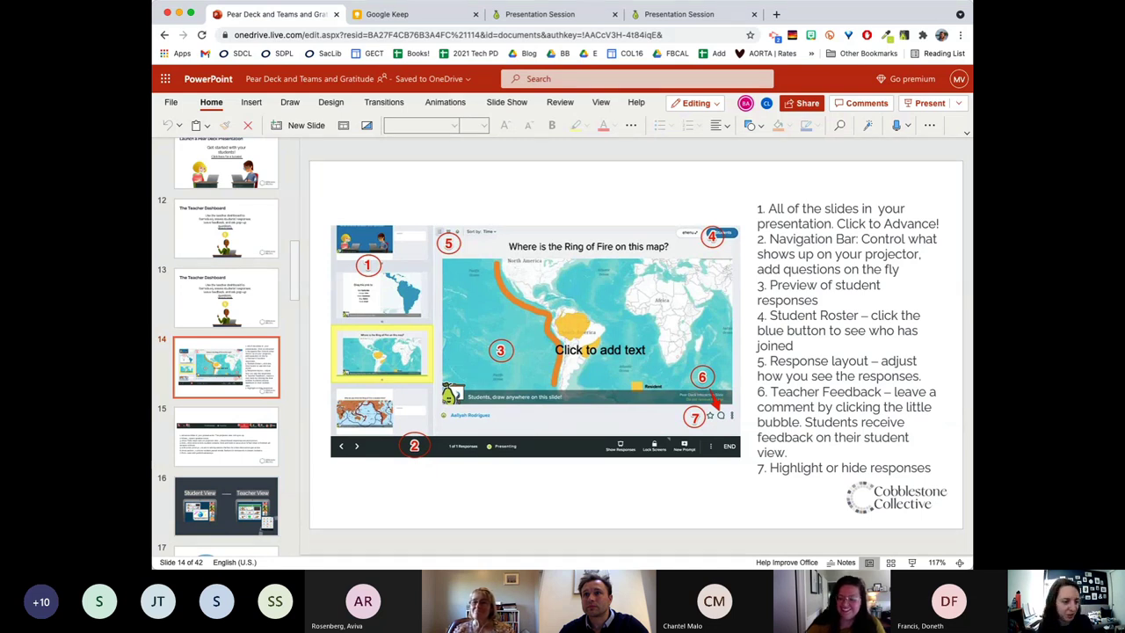
click(251, 308)
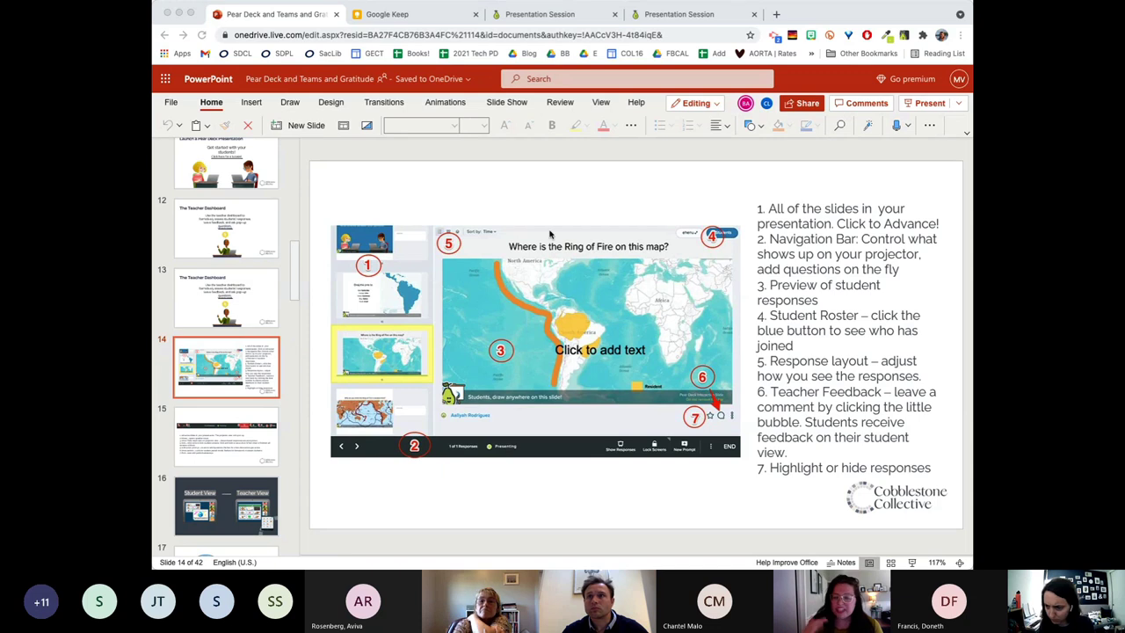
click(591, 179)
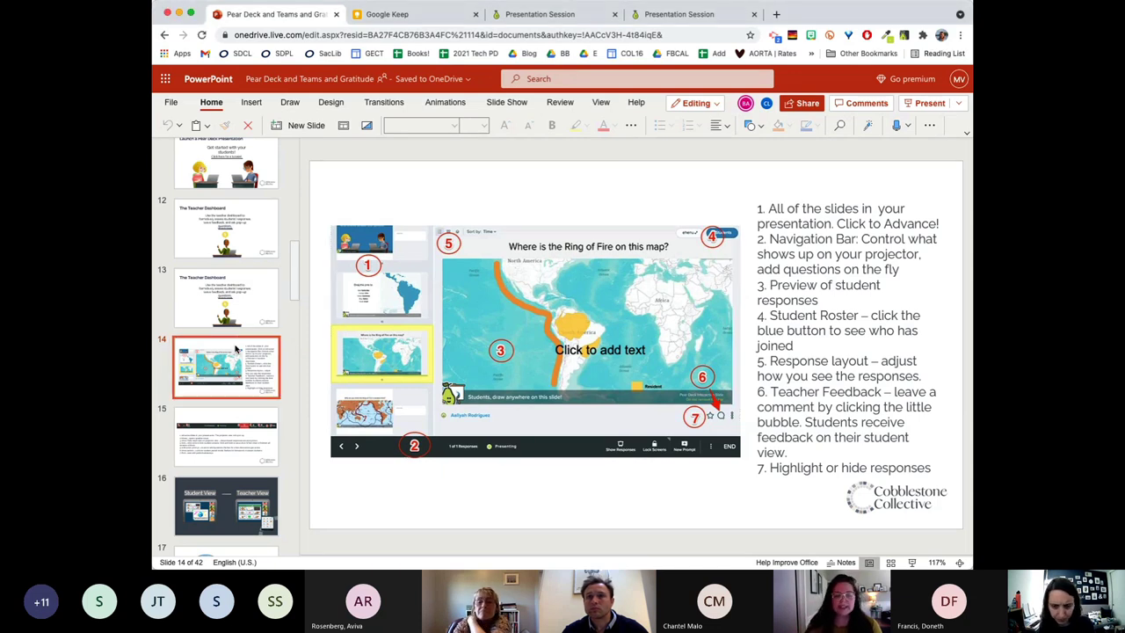
scroll(236, 350, down, 3)
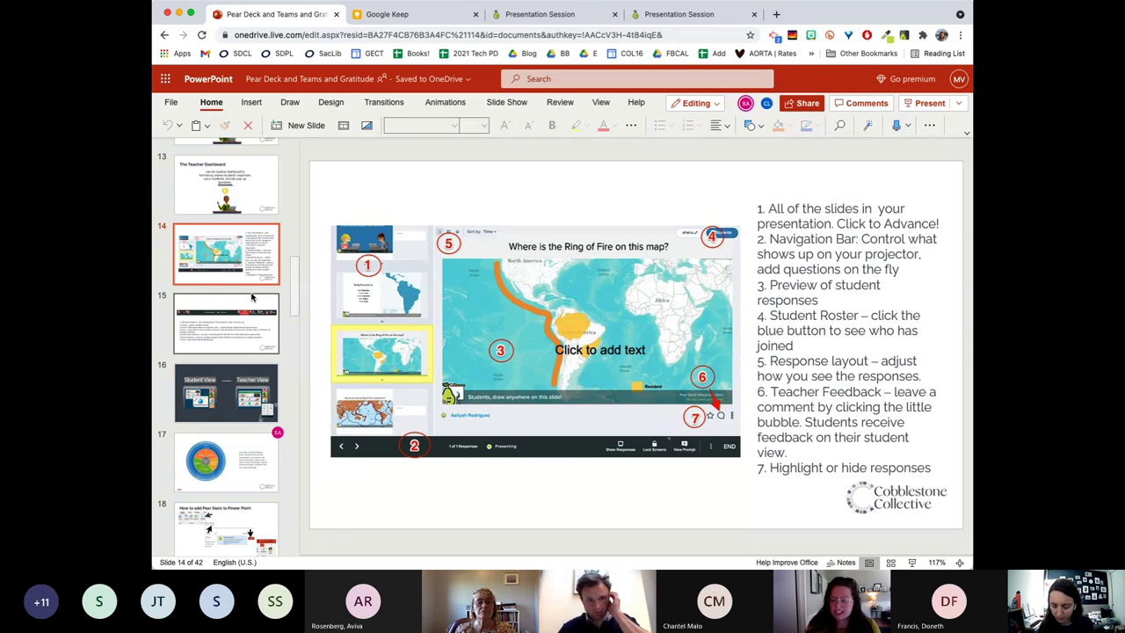
View slide 15 on the navigation bar, then slide 17 with the SEL wheel.
click(251, 298)
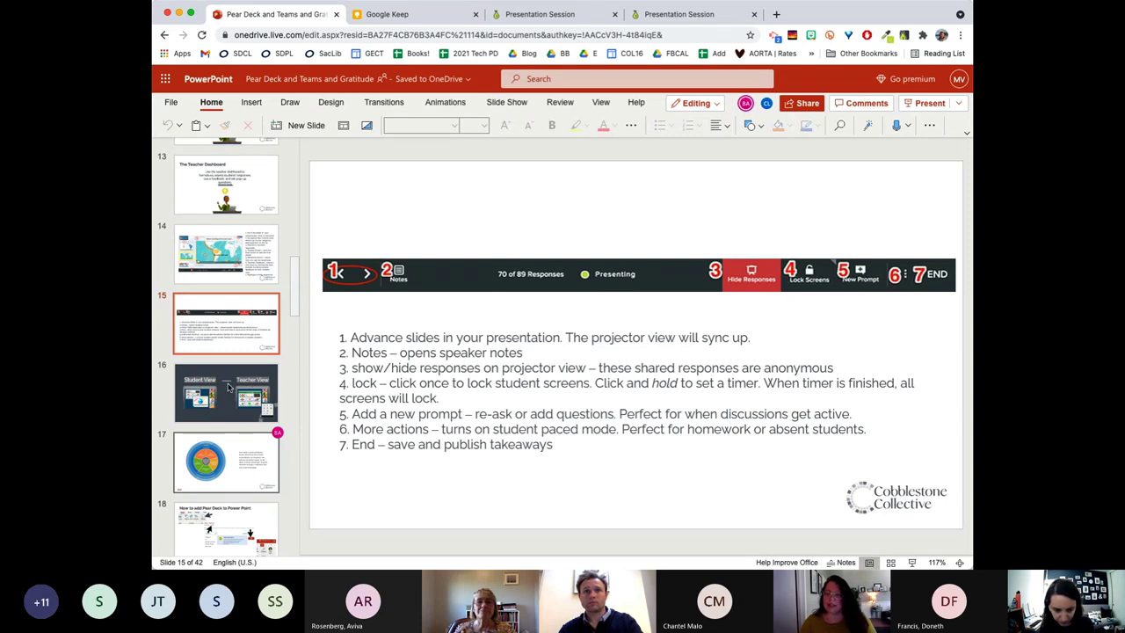
click(211, 465)
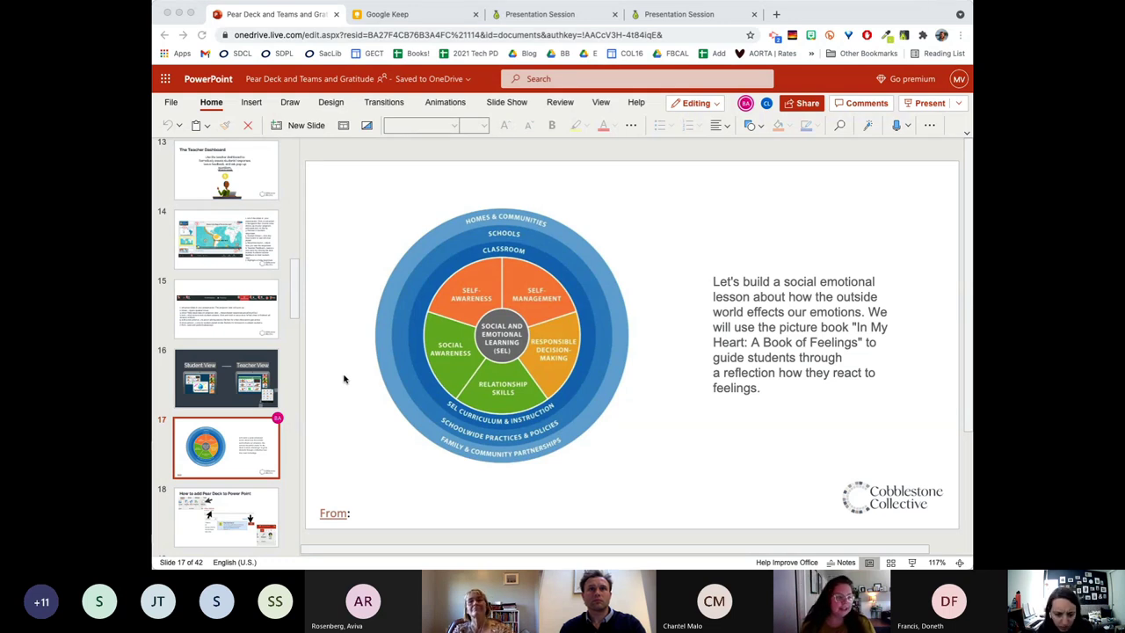
Move down to slide 18, then check the Home ribbon's More Options list for Pear Deck and close it.
click(708, 261)
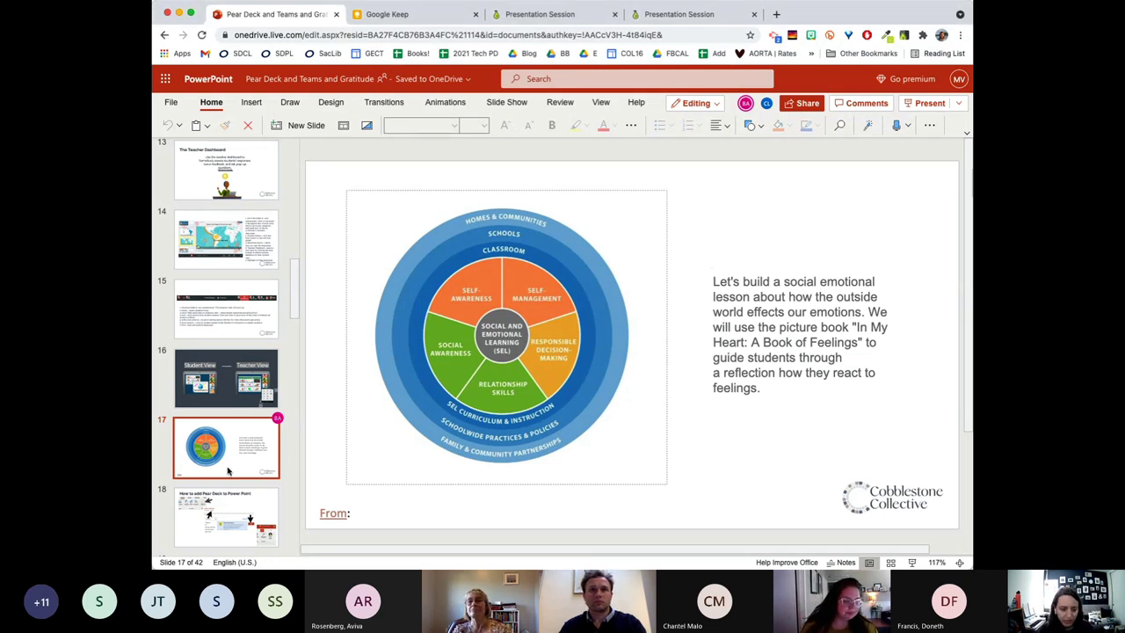
scroll(234, 479, down, 1)
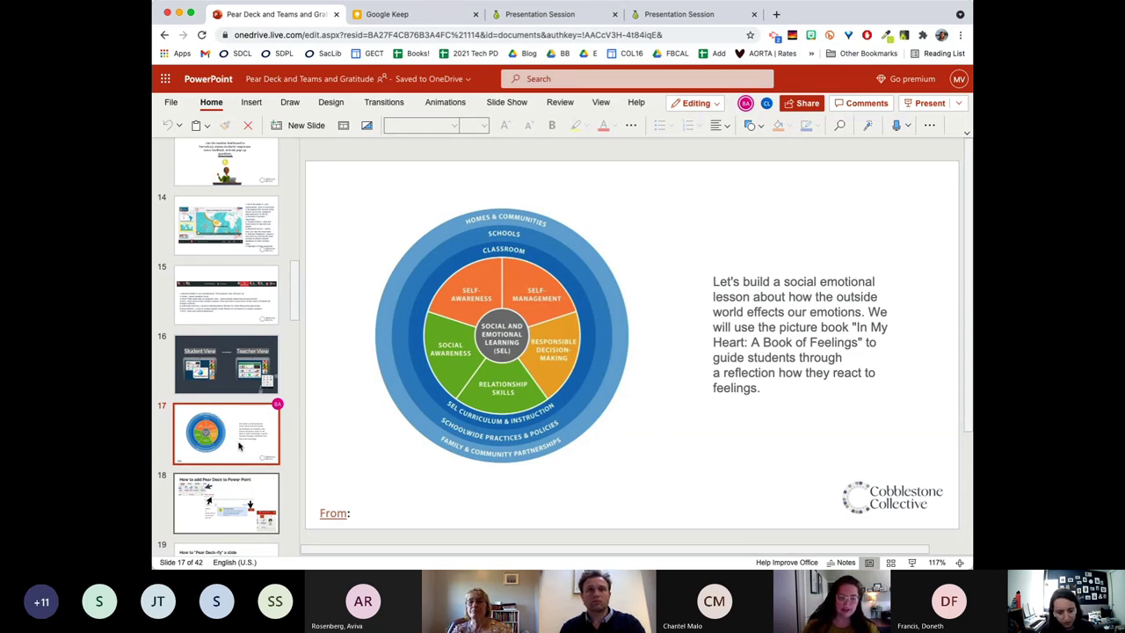
key(Down)
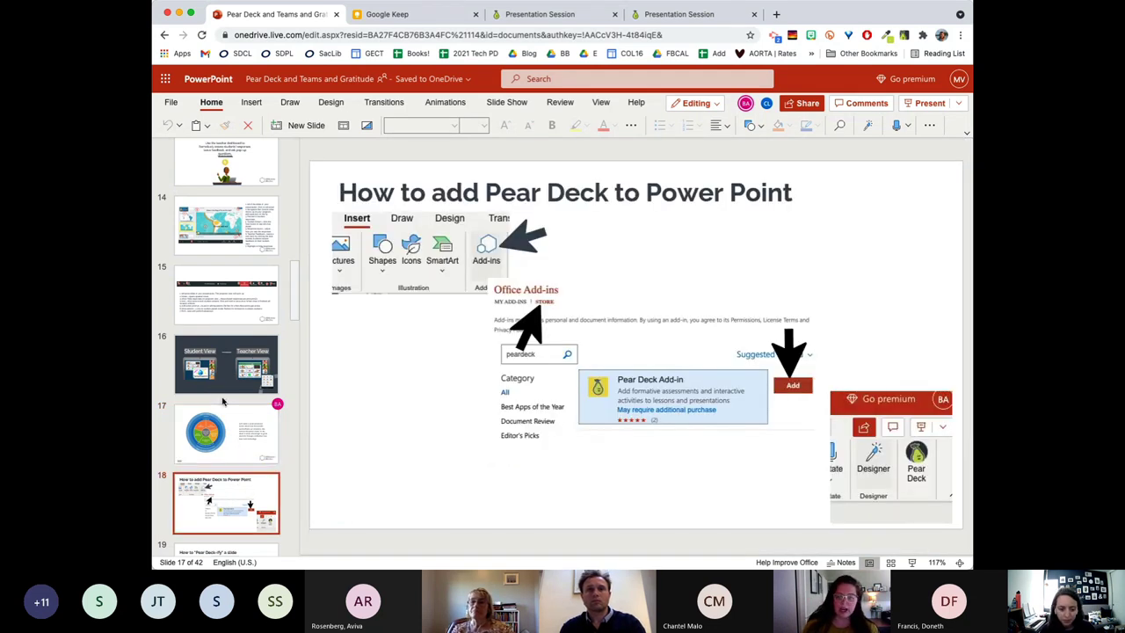
scroll(225, 404, down, 5)
scroll(231, 409, down, 1)
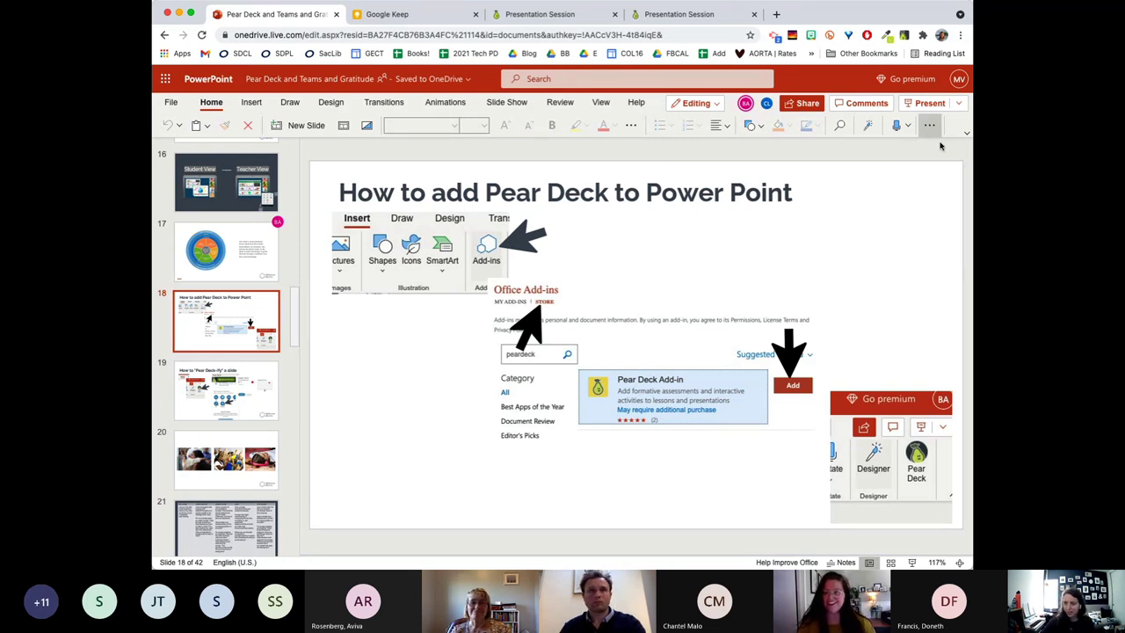
click(929, 125)
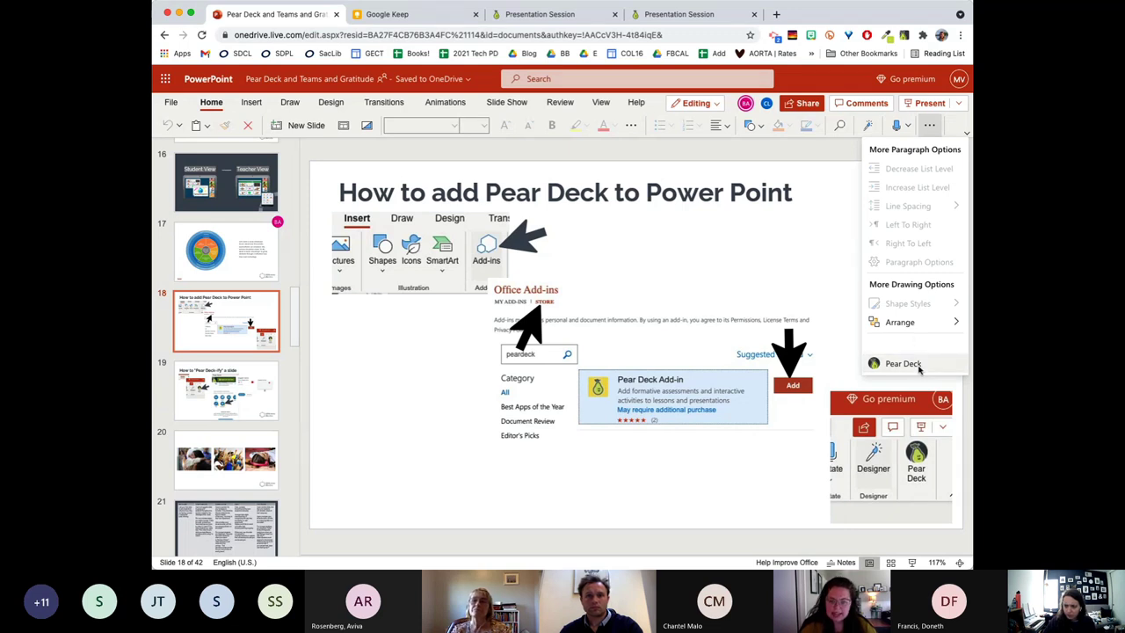
click(789, 161)
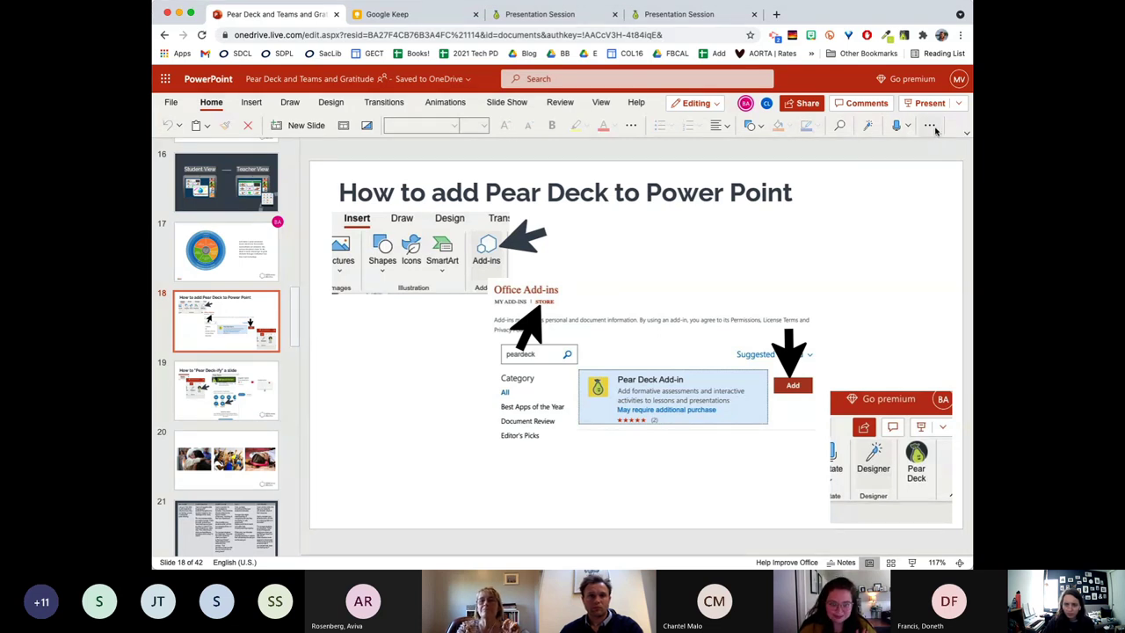
From Insert's More Options, open Office Add-ins and select the Pear Deck Add-in in My Add-ins.
click(249, 104)
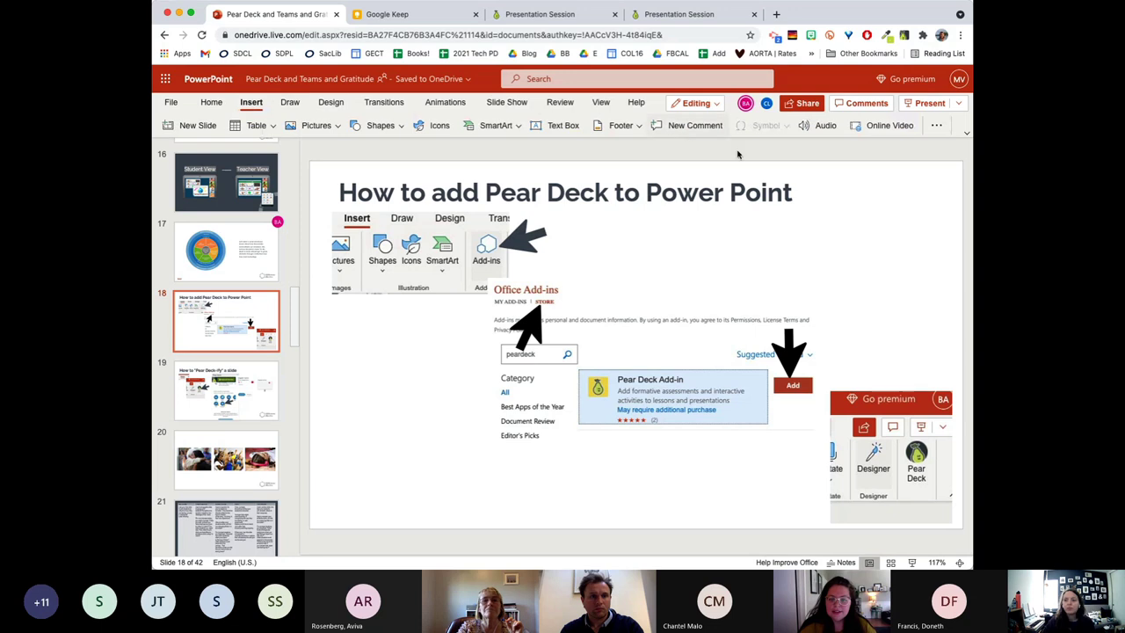
click(937, 128)
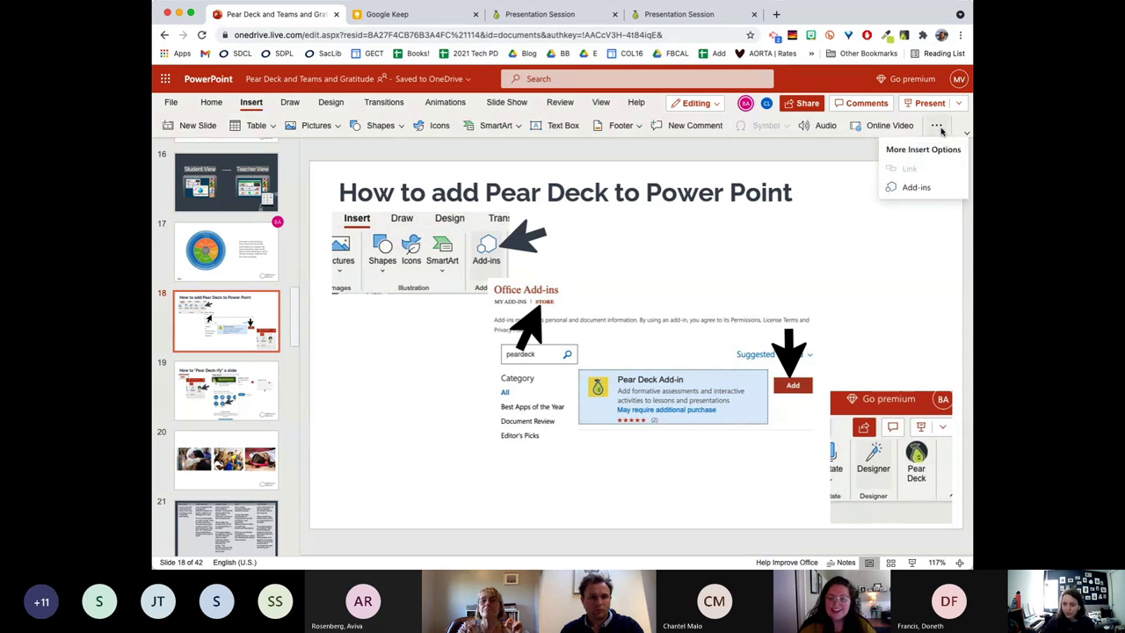
click(916, 188)
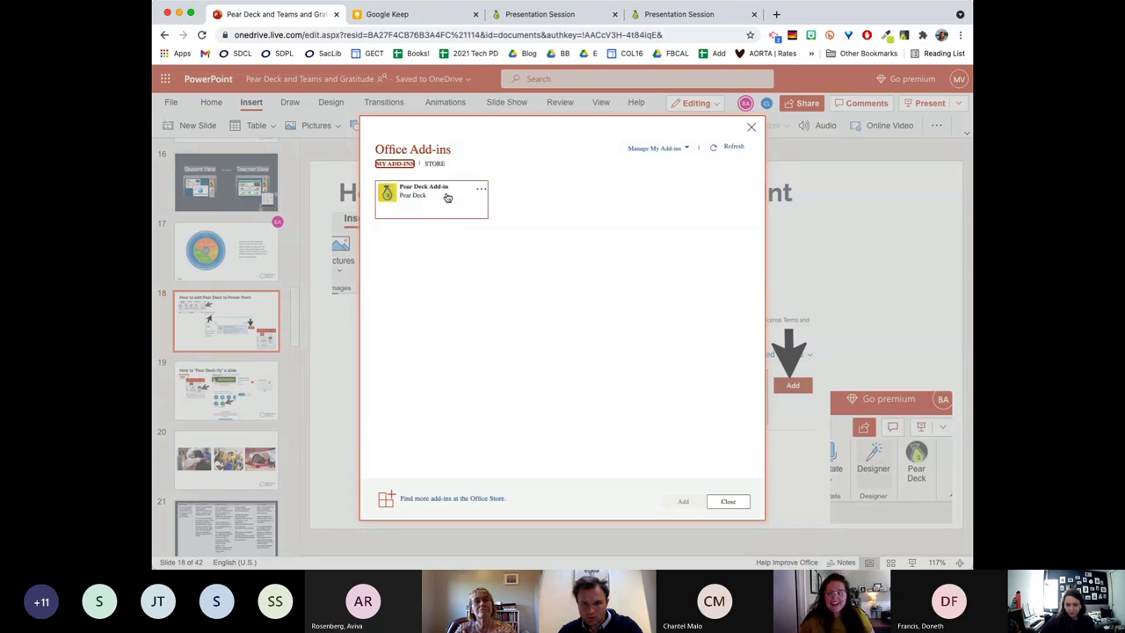
click(414, 202)
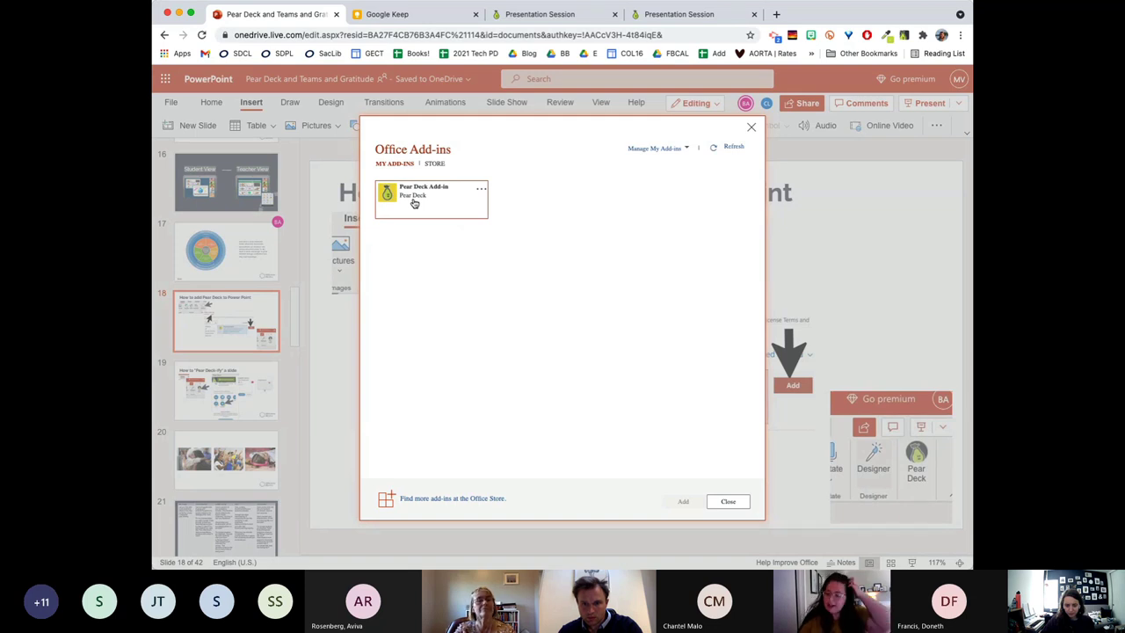
click(414, 203)
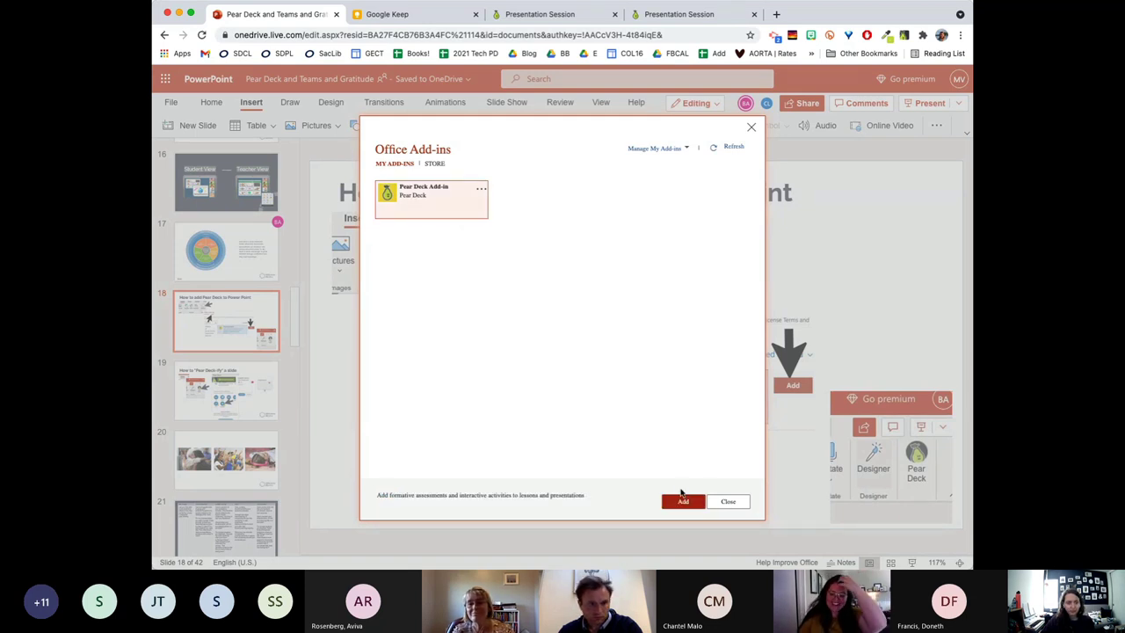
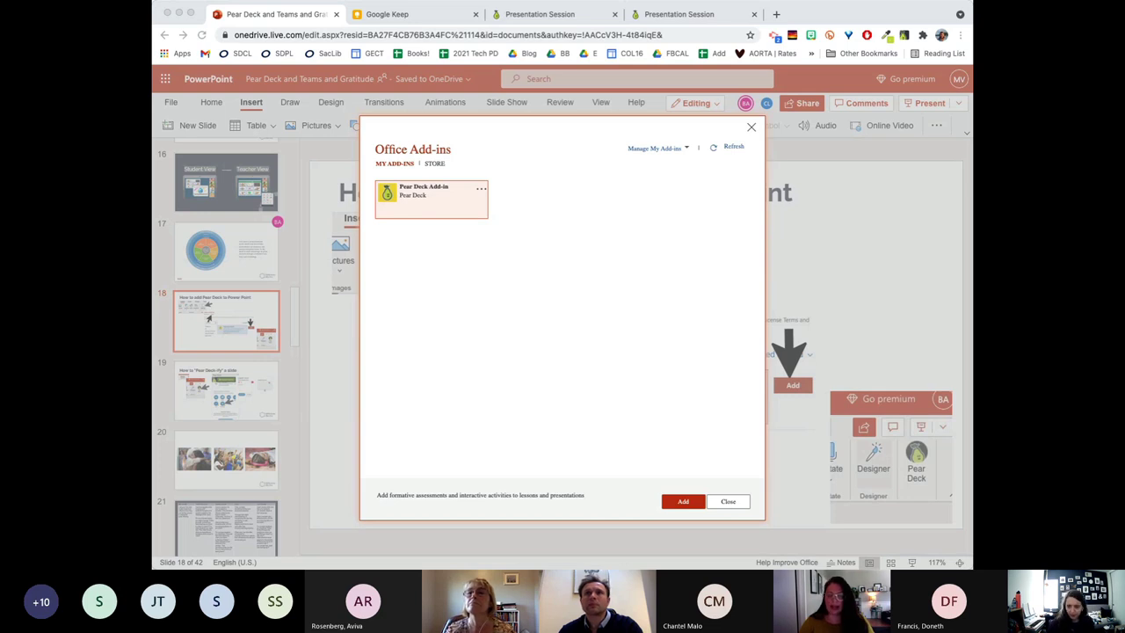
Close the Office Add-ins window and show the More Insert Options list on the Insert ribbon.
click(730, 178)
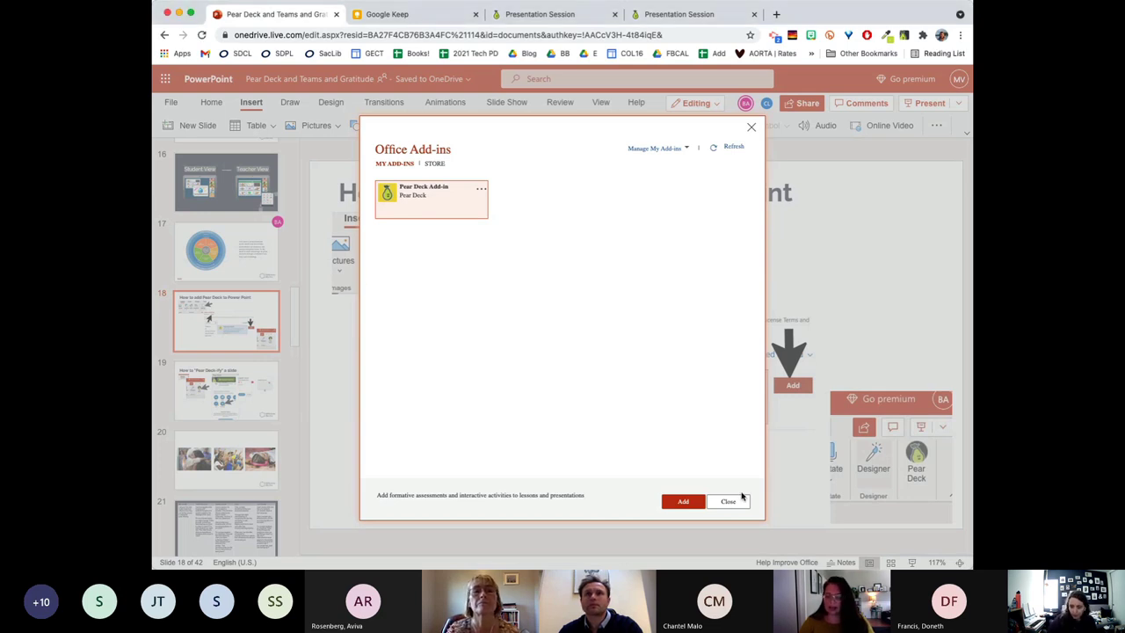
click(729, 500)
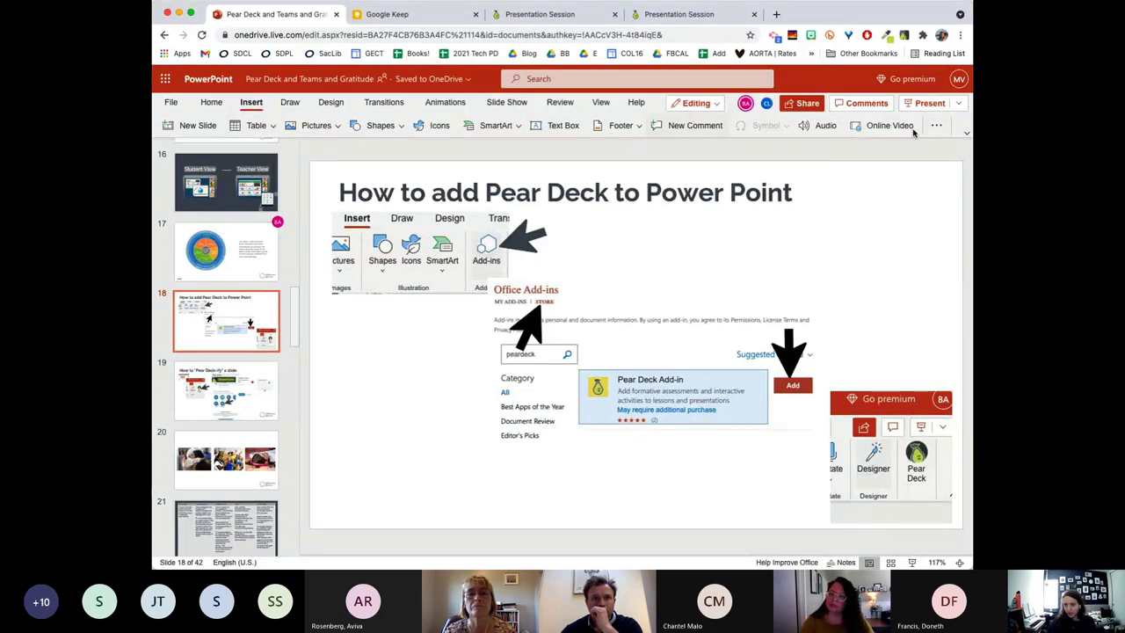
click(936, 127)
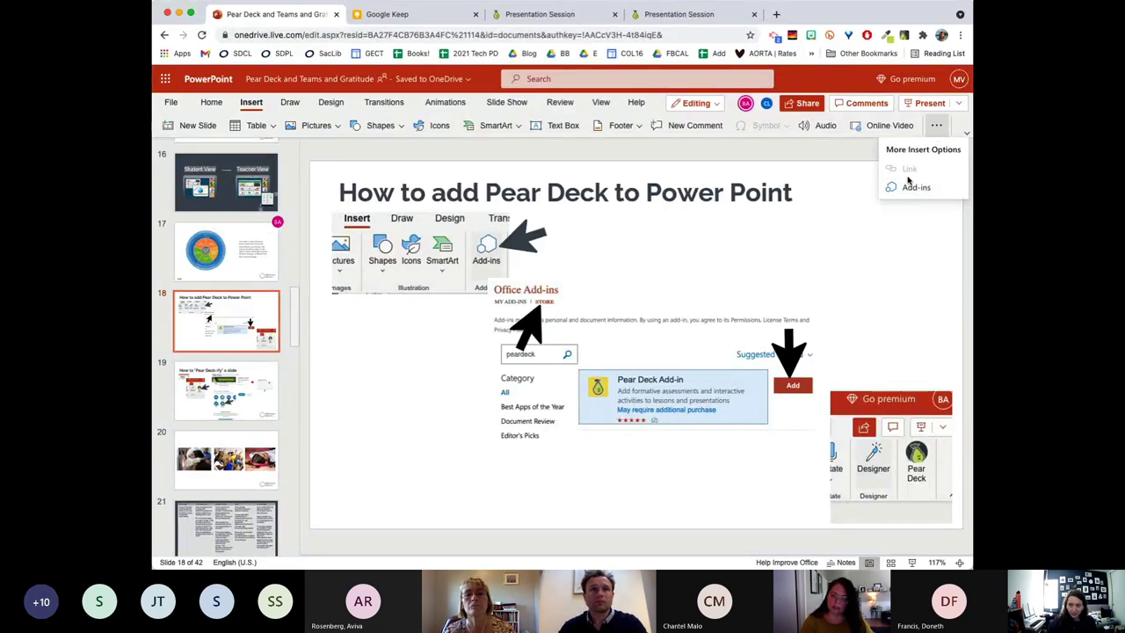
Review the Pear Deck Add-in under MY ADD-INS in Office Add-ins, then close the dialog.
click(908, 186)
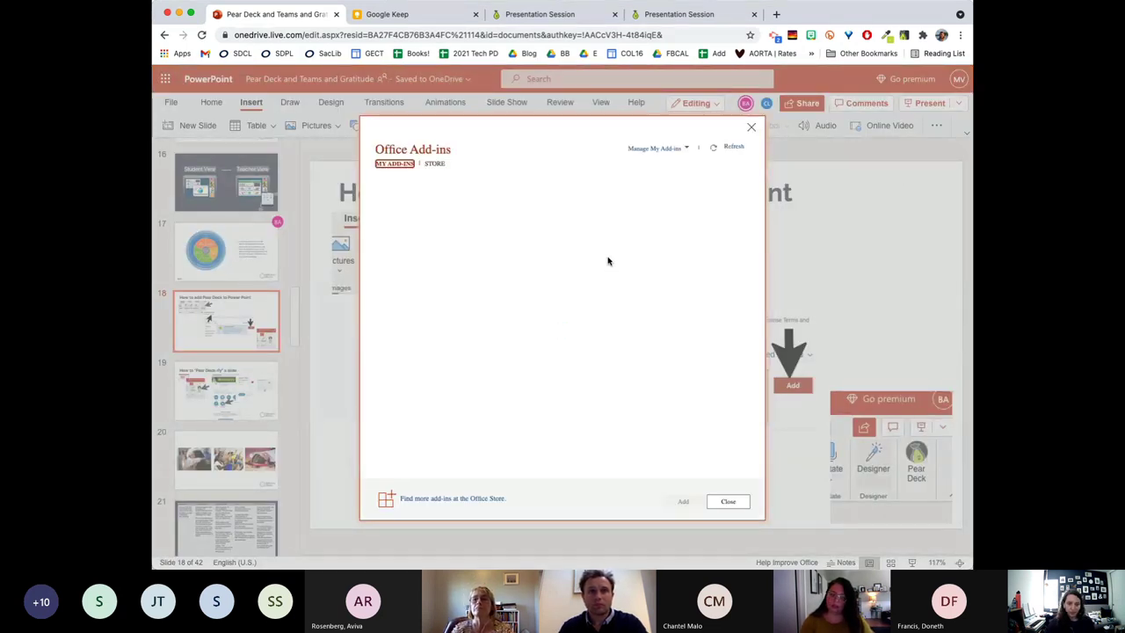
click(434, 164)
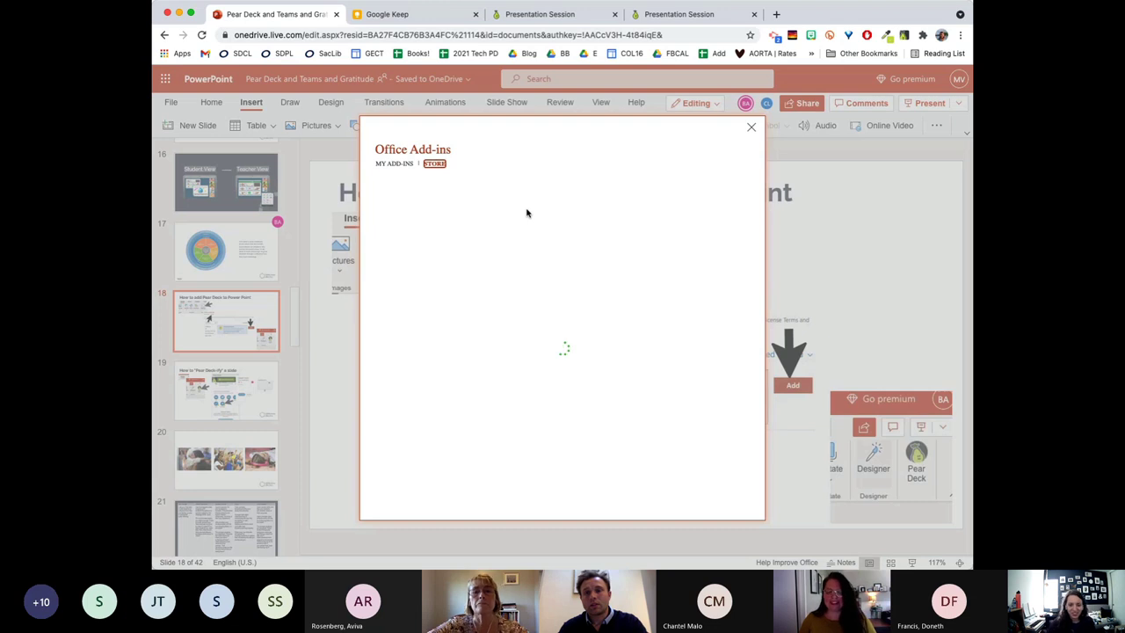
click(397, 163)
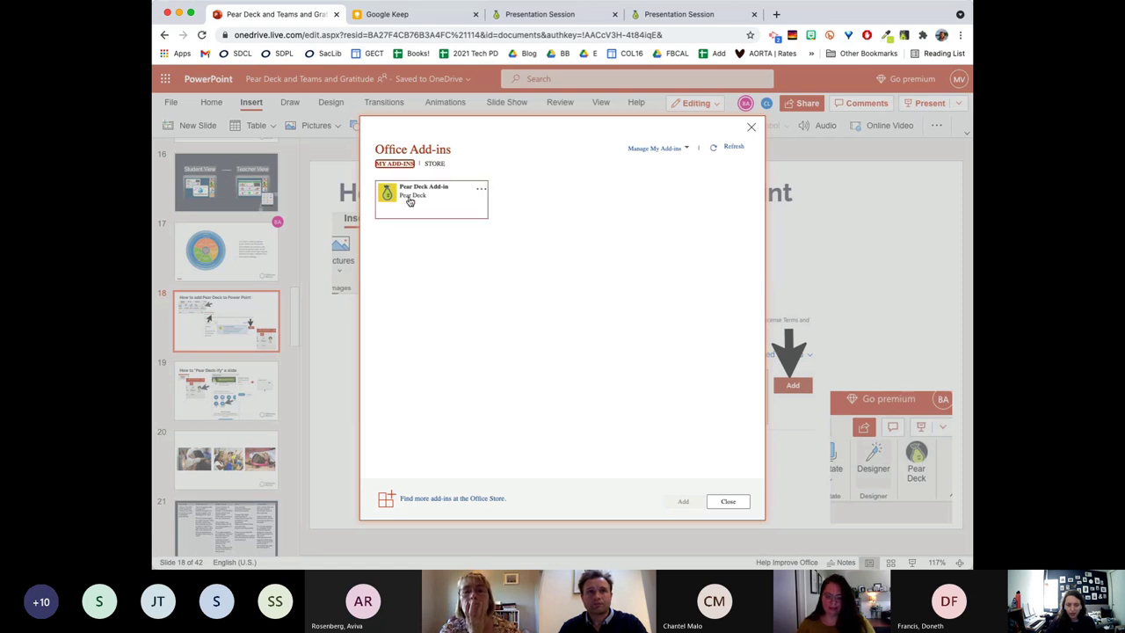
click(407, 199)
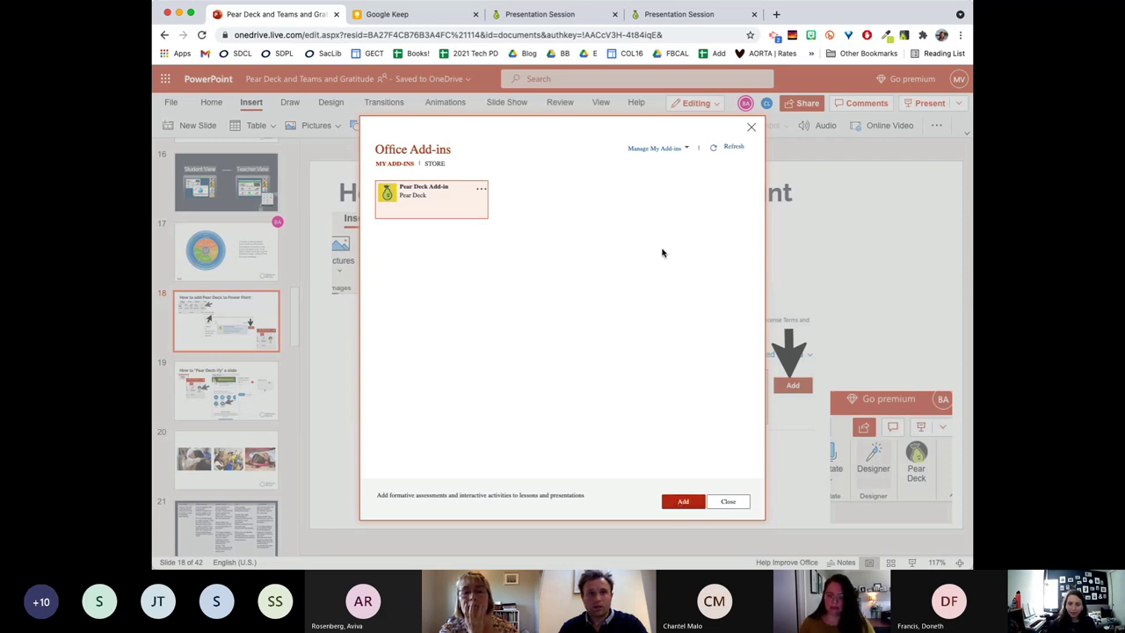
click(752, 129)
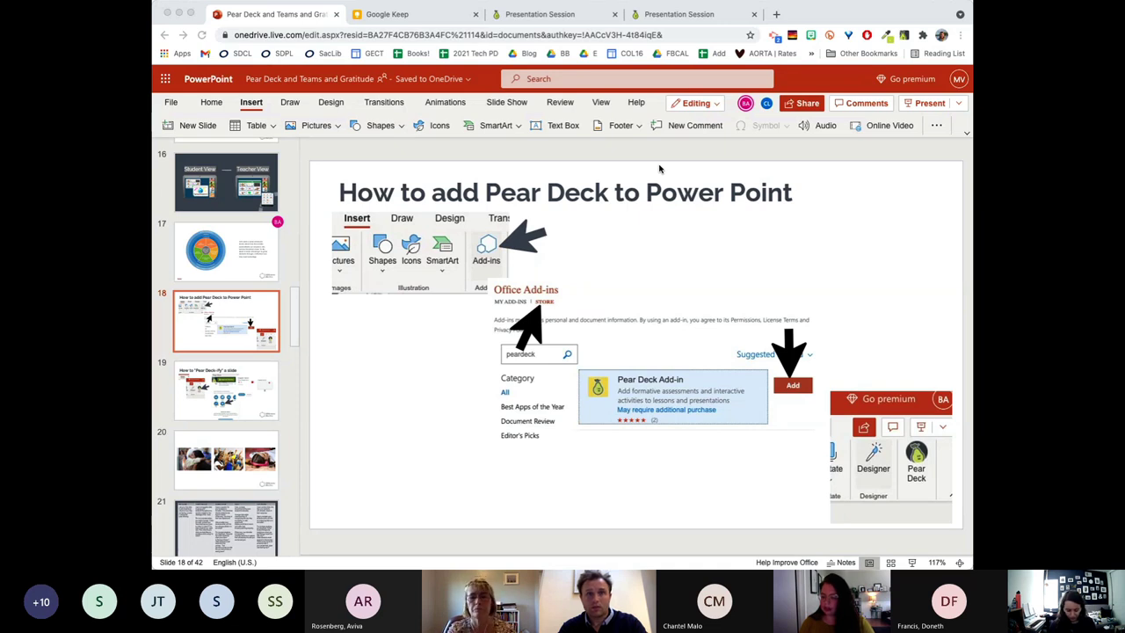
Widen the browser window, then open and dismiss the More Insert Options overflow menu.
click(719, 151)
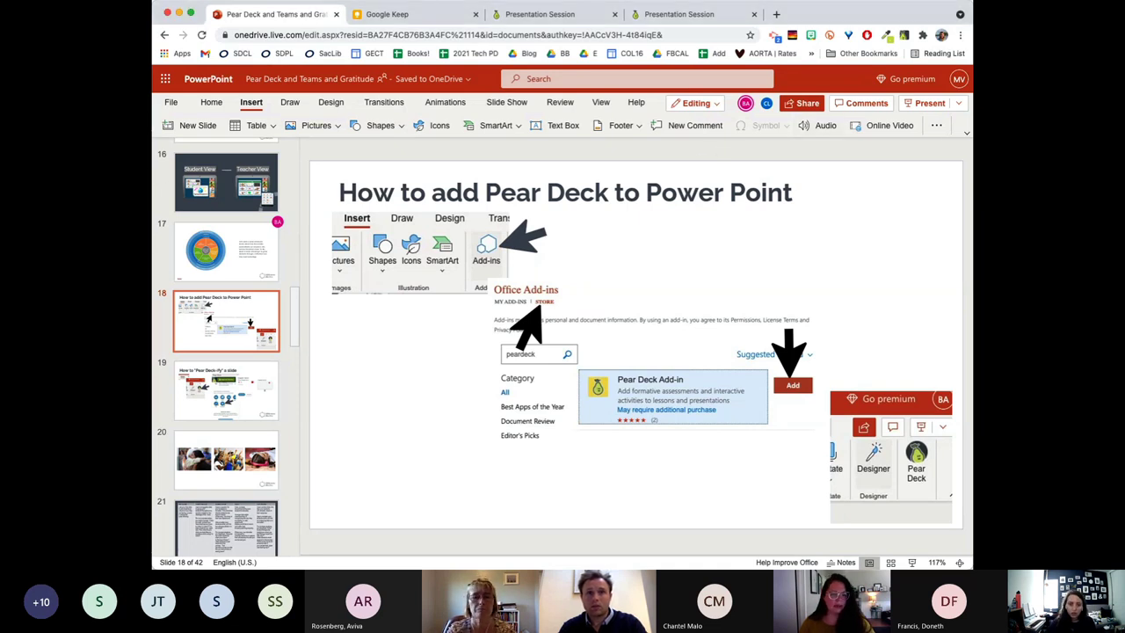
drag(152, 291, 144, 290)
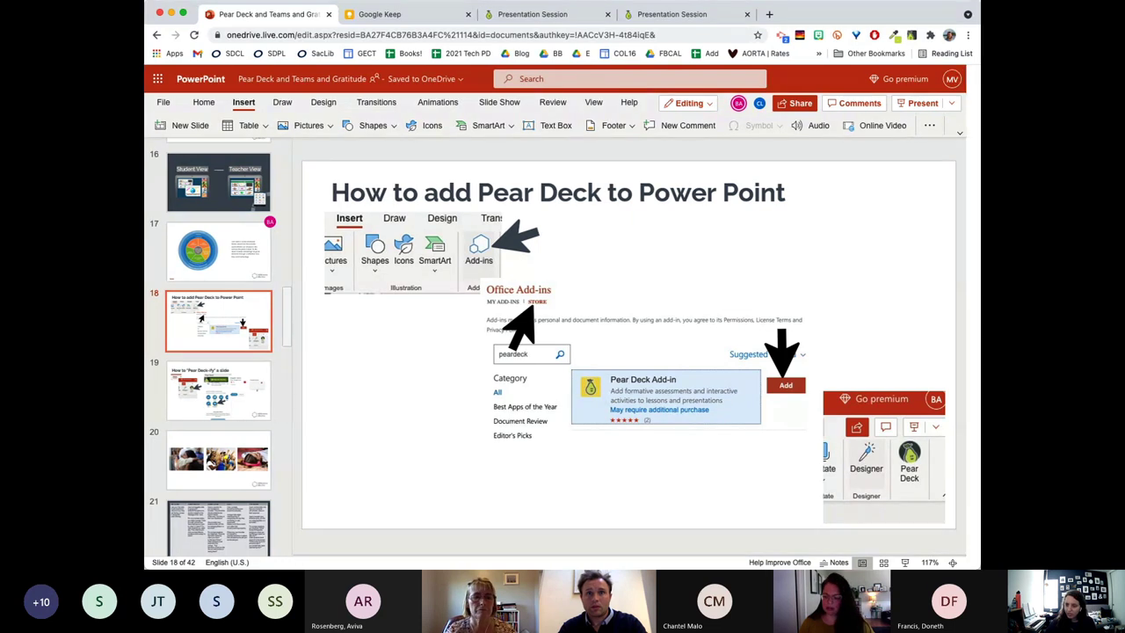
drag(145, 176, 119, 174)
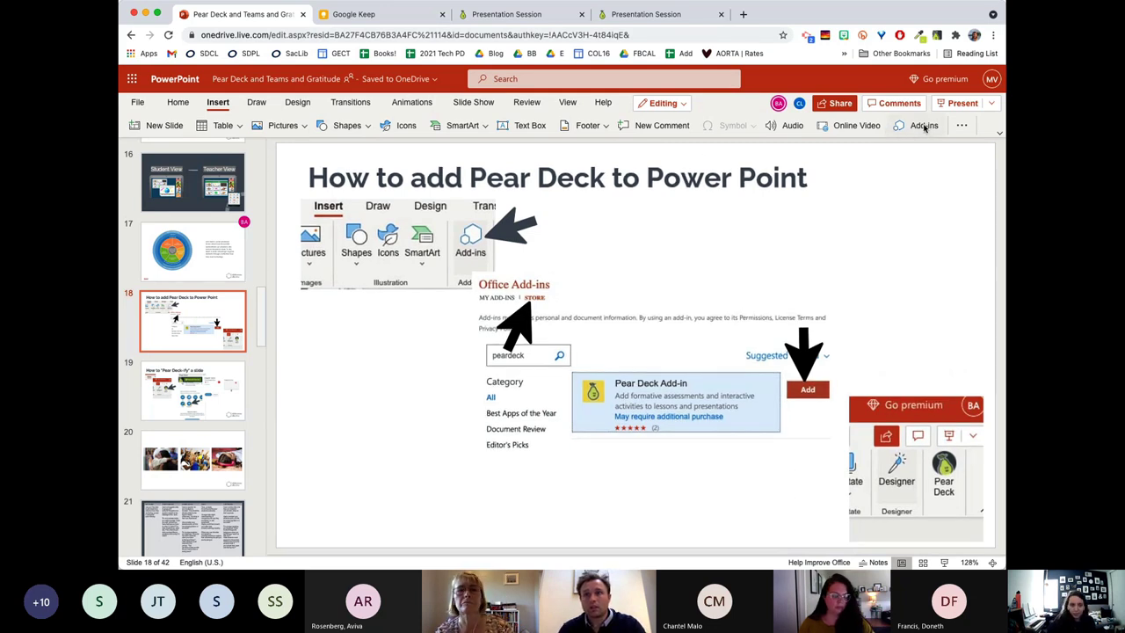
click(964, 126)
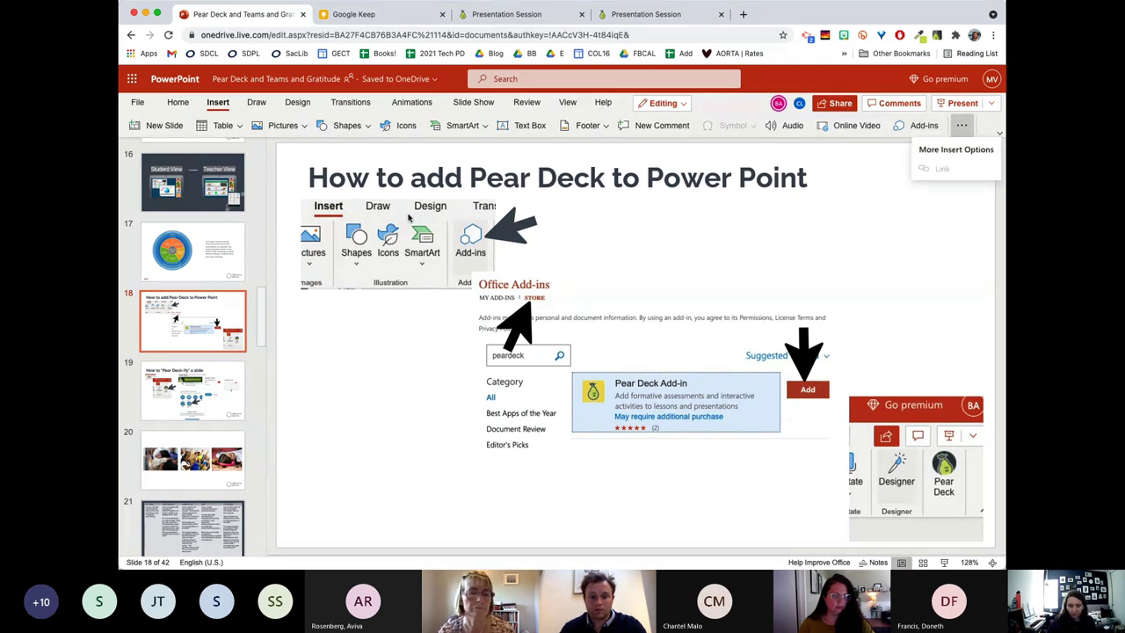
key(Escape)
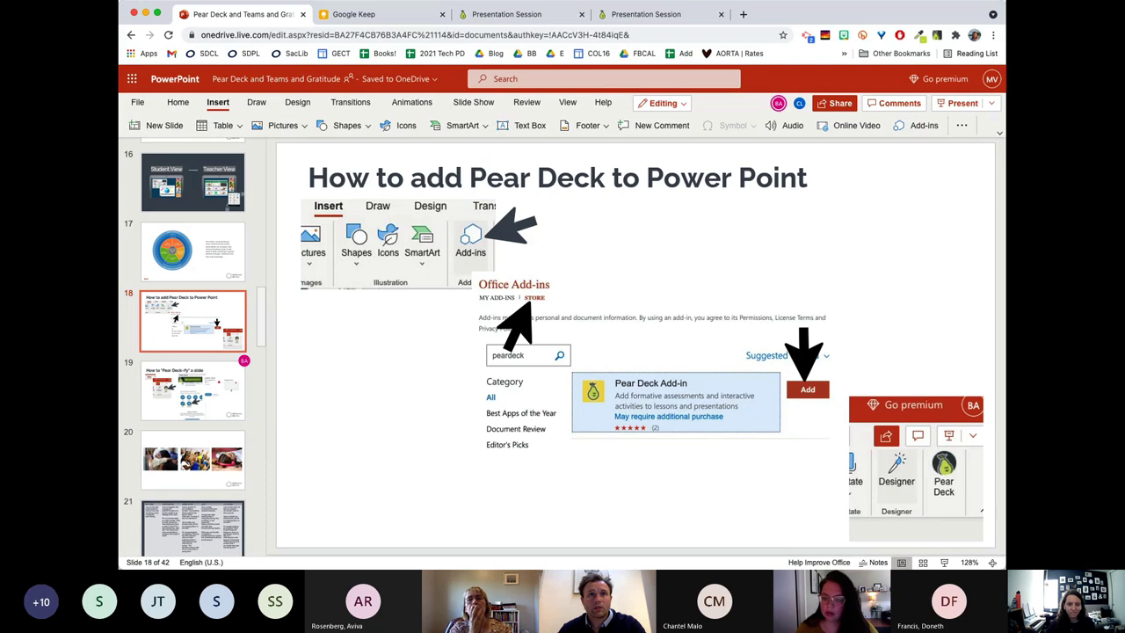
Search 'onedrive.' in a new Chrome tab and open the Sign in - Microsoft OneDrive page.
click(741, 14)
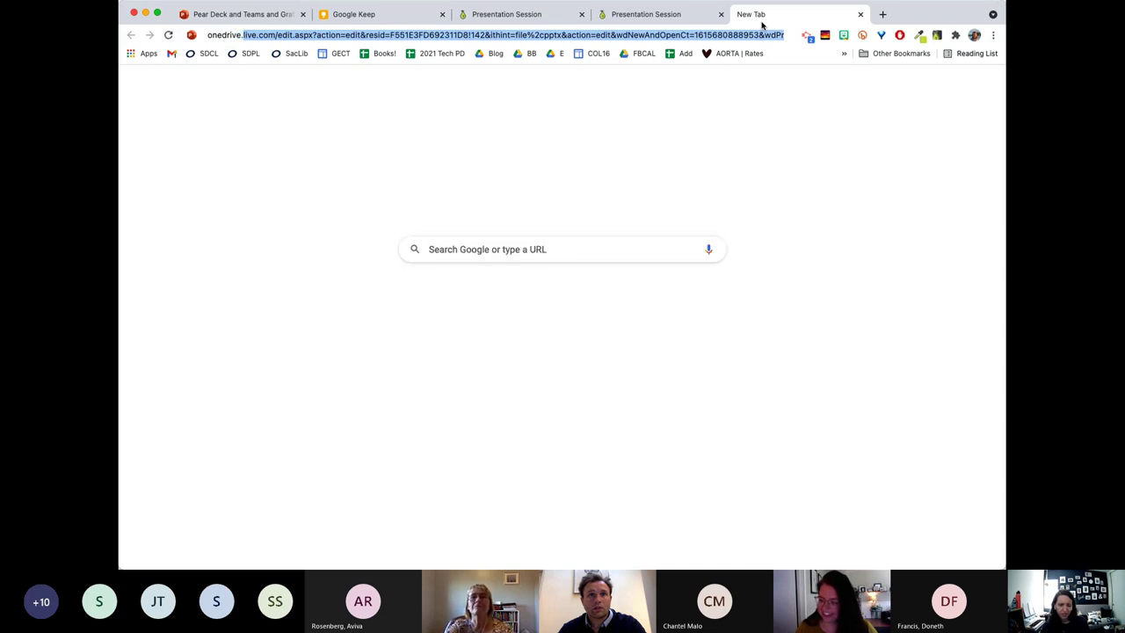
text(onedrive.)
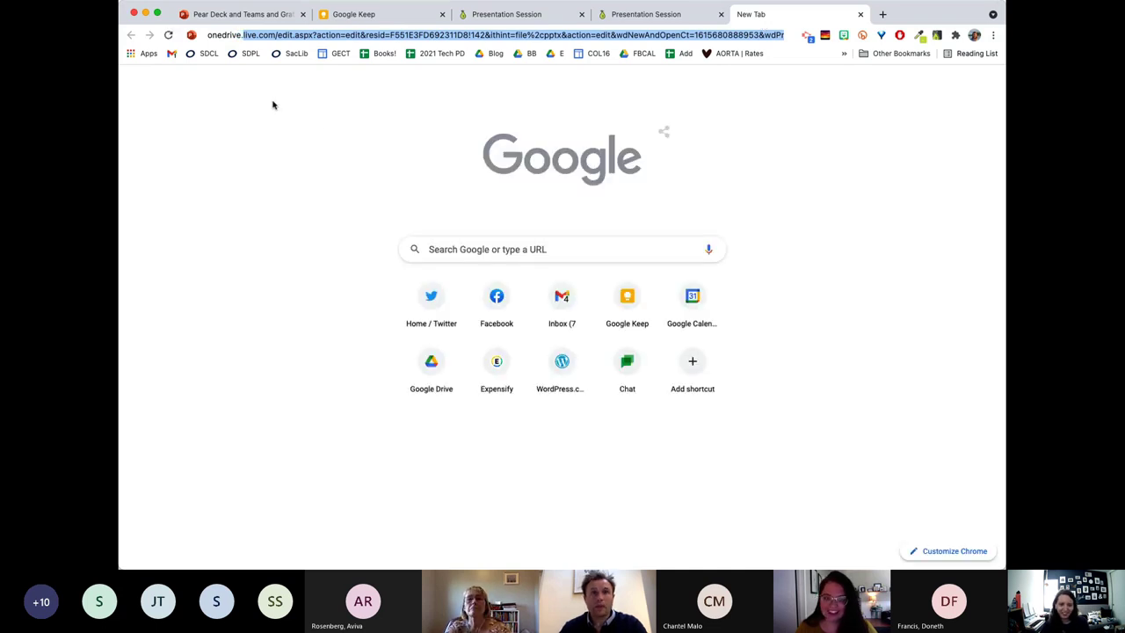
key(Return)
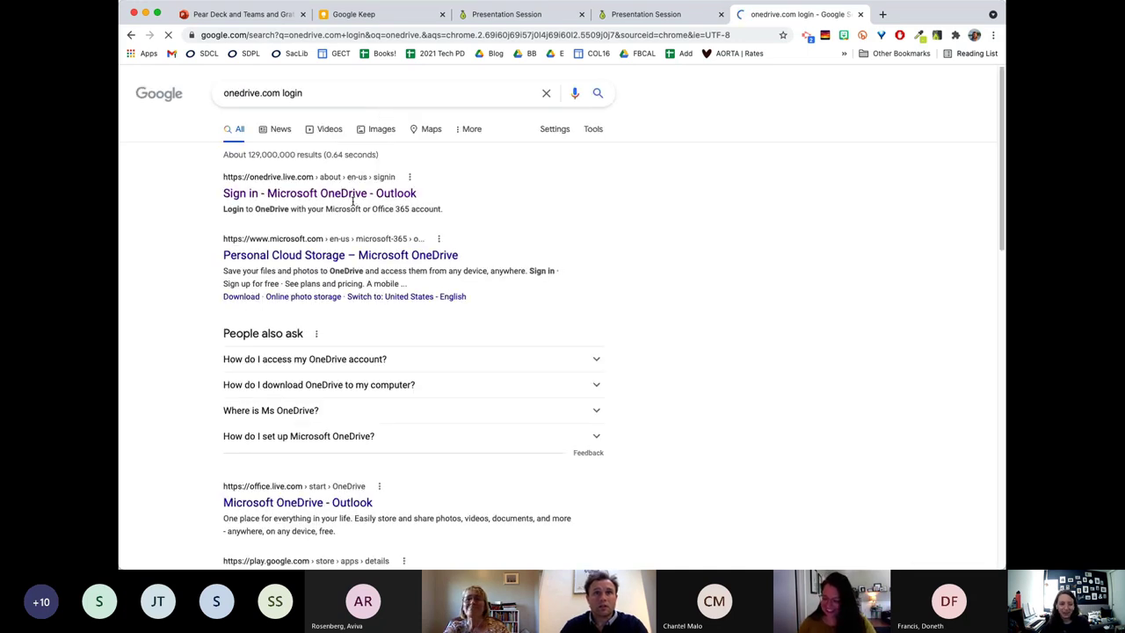
click(322, 194)
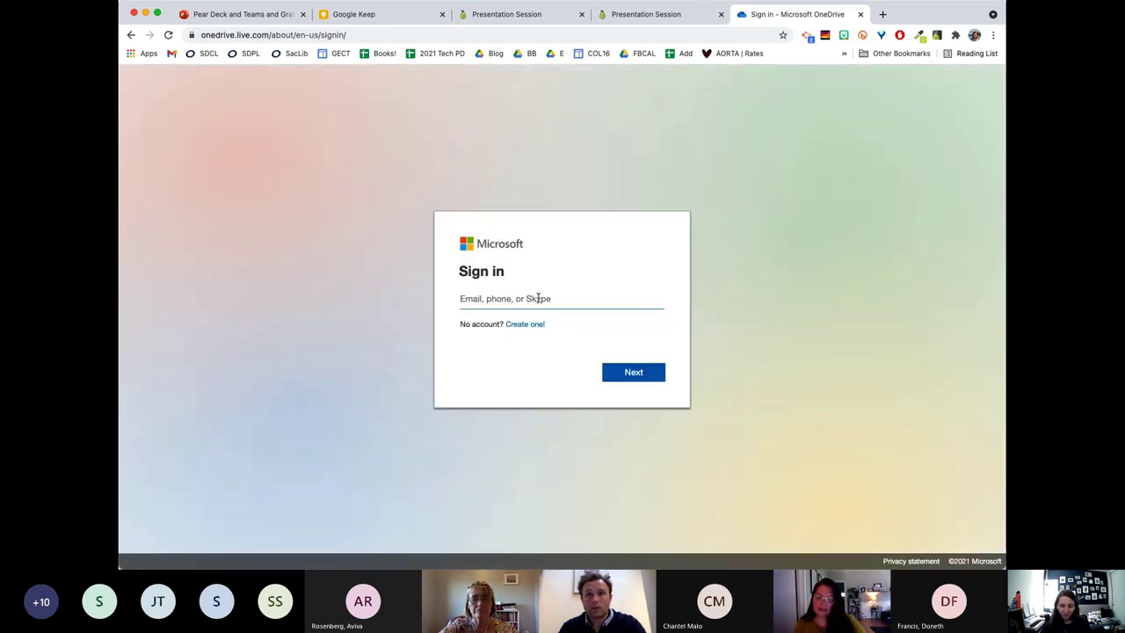
Enter the account's e-mail address on the OneDrive sign-in page, fixing a typo.
text(mia)
key(BackSpace)
key(BackSpace)
key(BackSpace)
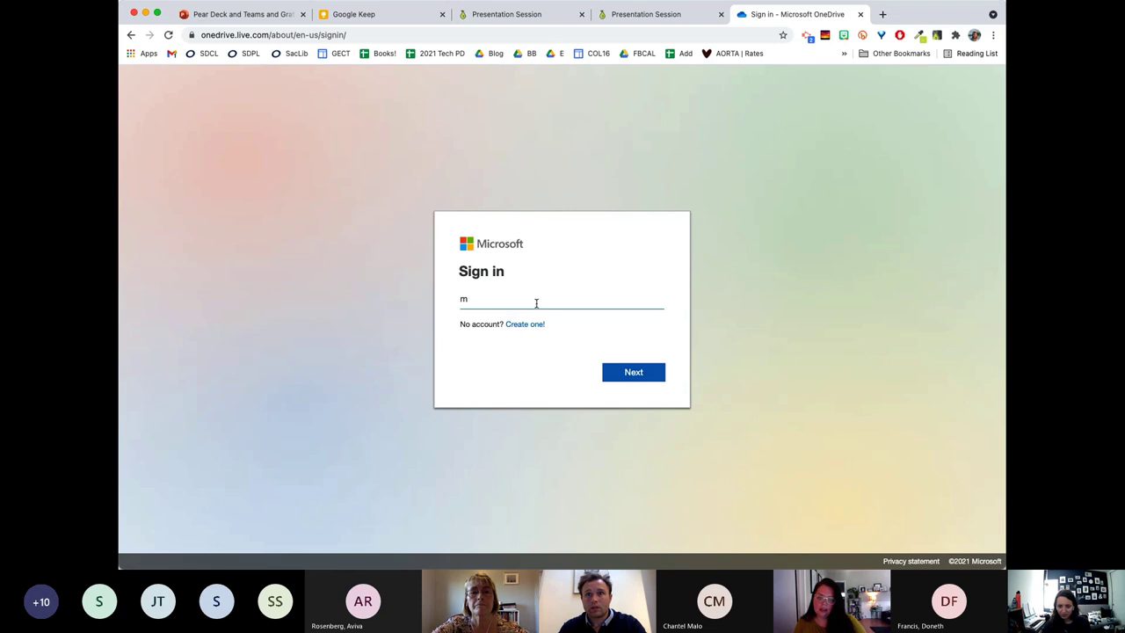
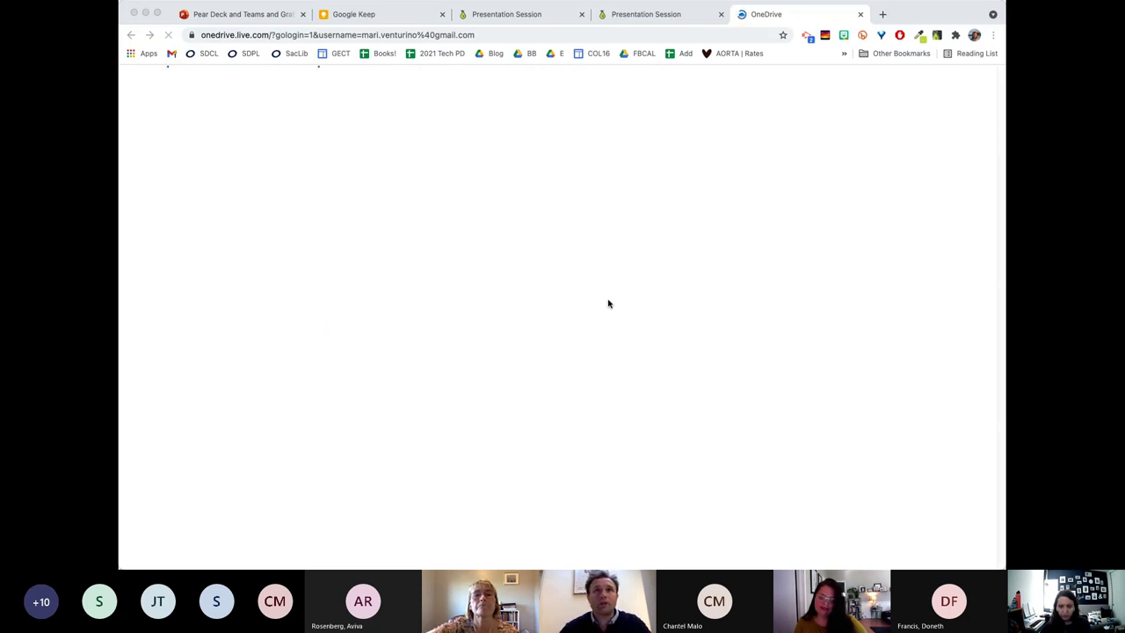
Dismiss OneDrive's Personal Vault introduction and return to the Pear Deck and Teams and Gratitude presentation tab.
click(364, 162)
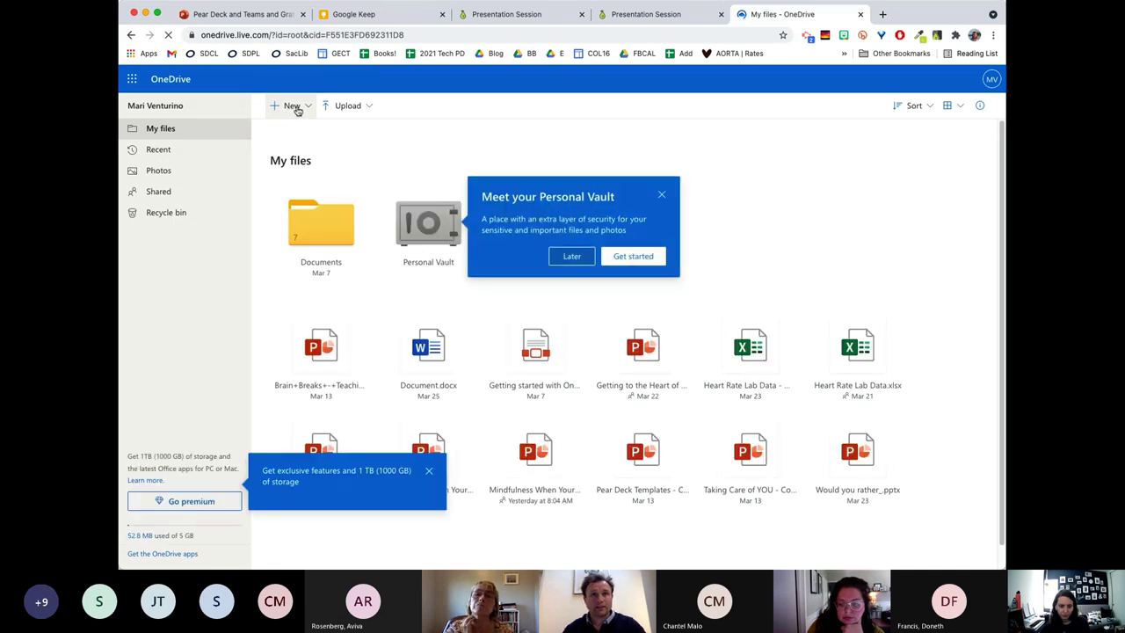
click(580, 258)
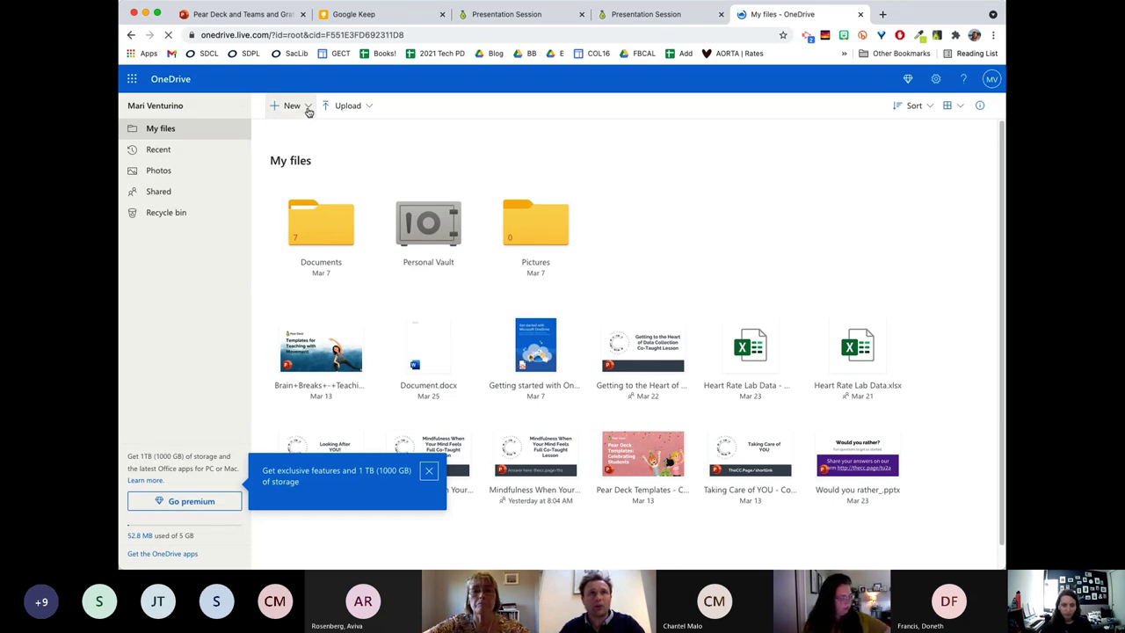
click(309, 108)
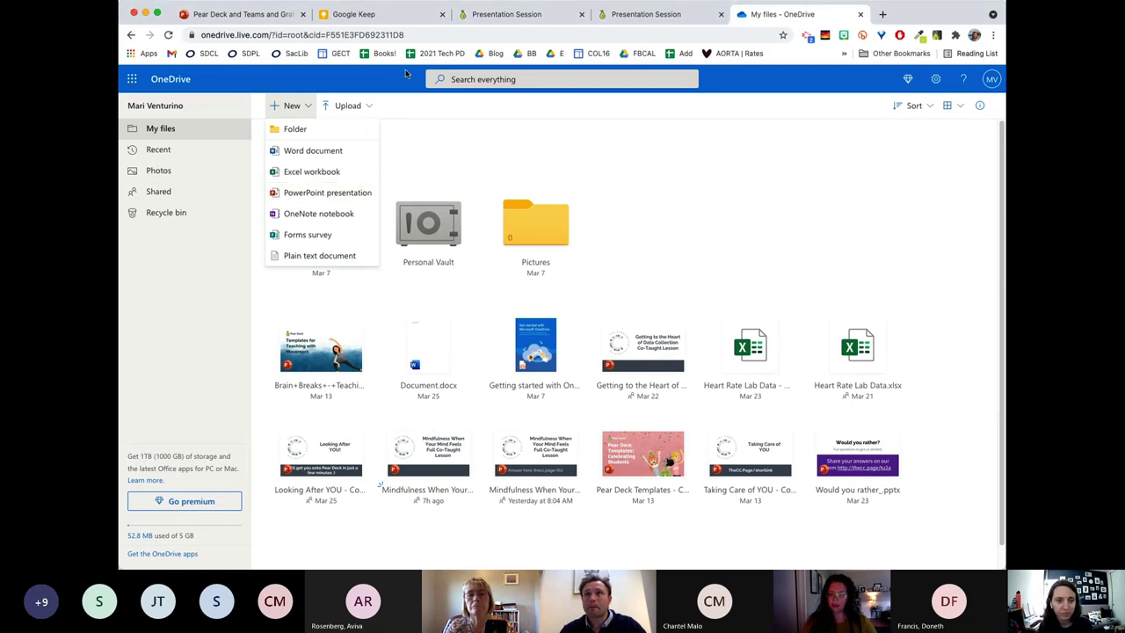
click(249, 17)
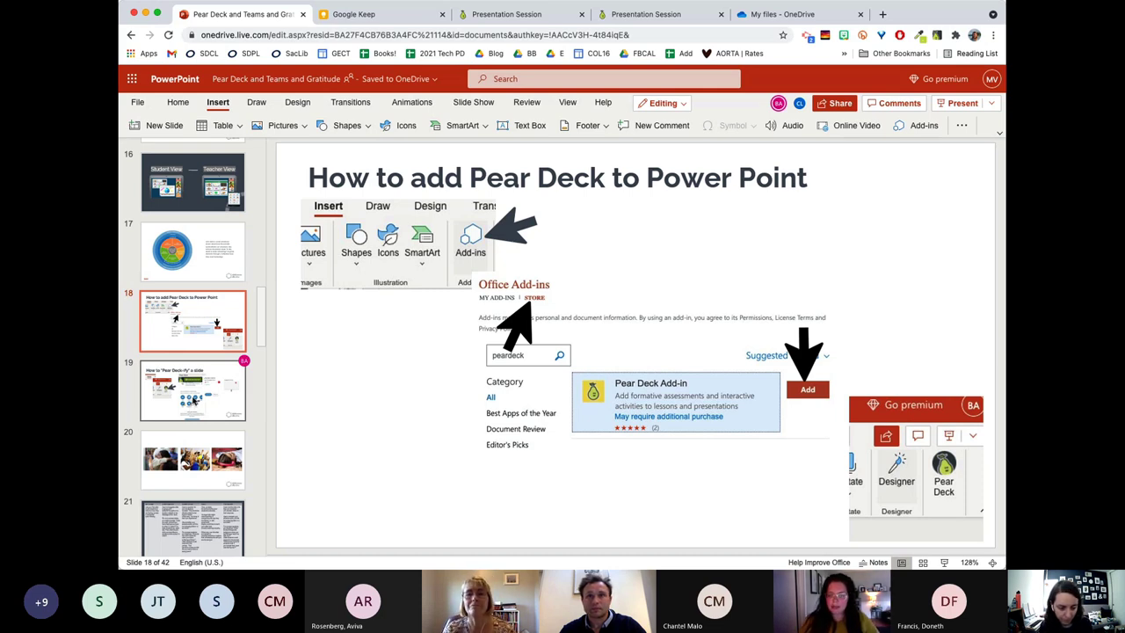
Show slide 19 and launch the Pear Deck add-in from the Home tab's More Options menu.
click(186, 387)
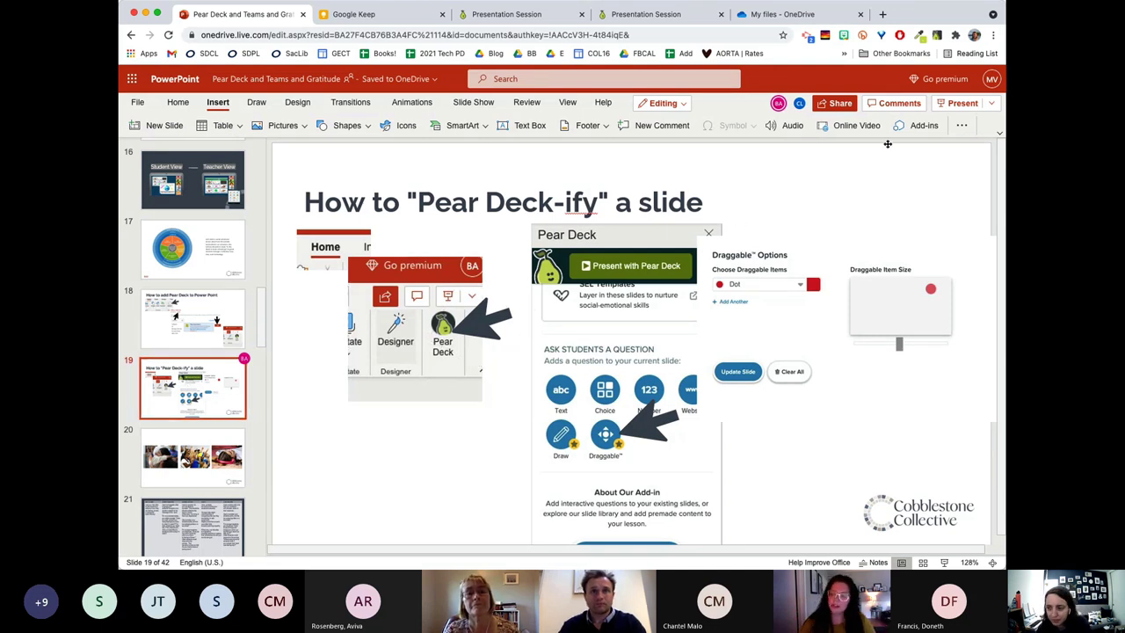
click(921, 126)
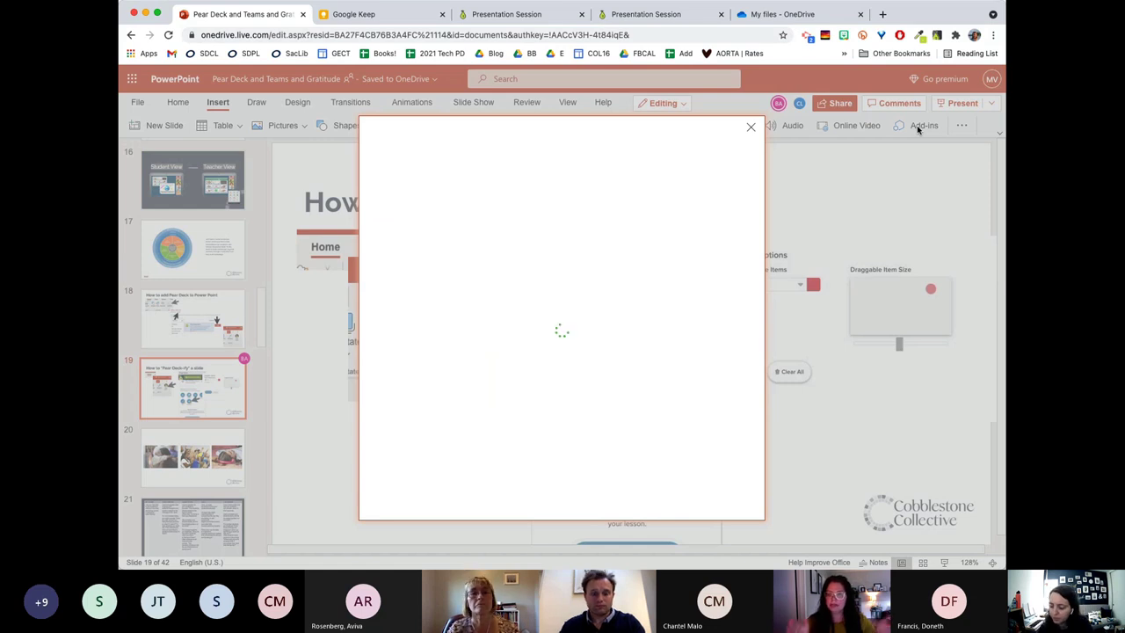
click(751, 126)
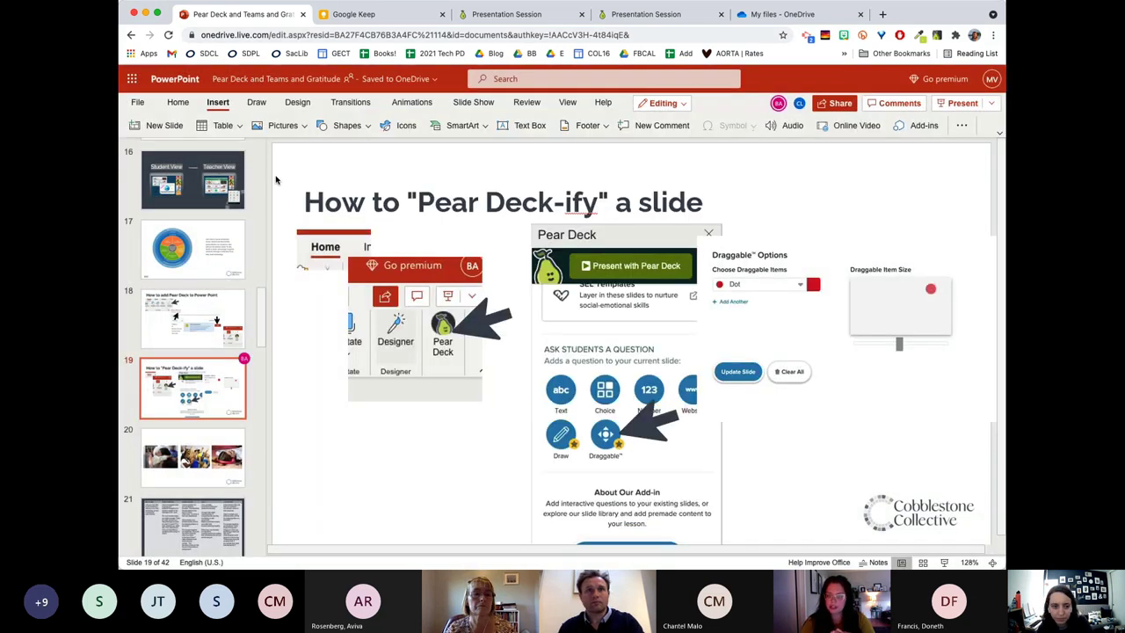
click(178, 103)
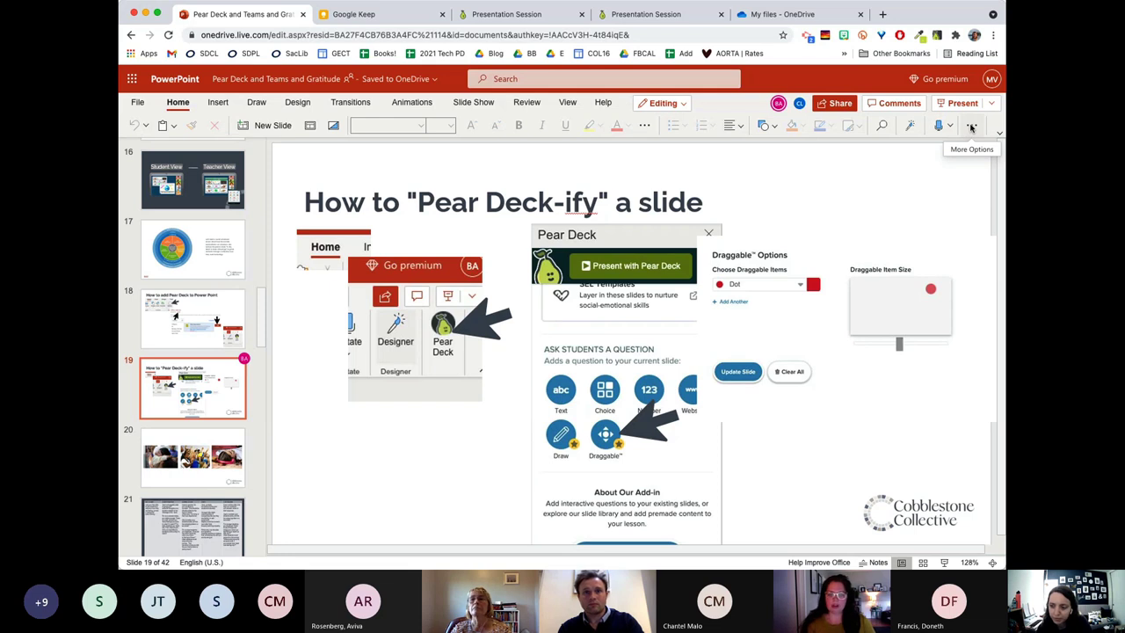
click(971, 128)
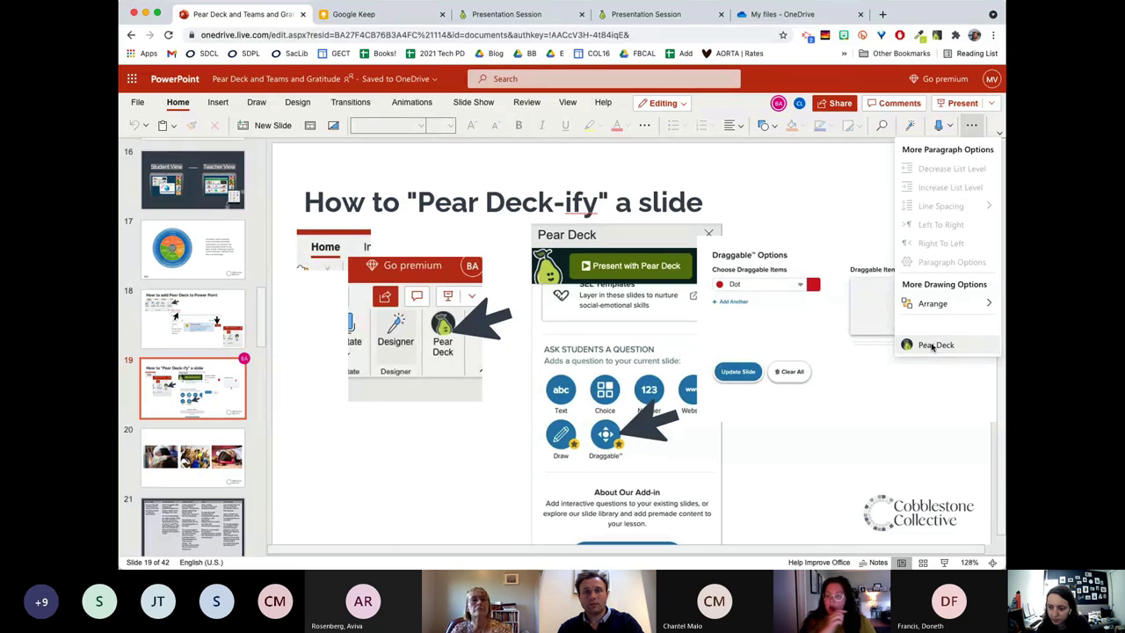
click(179, 106)
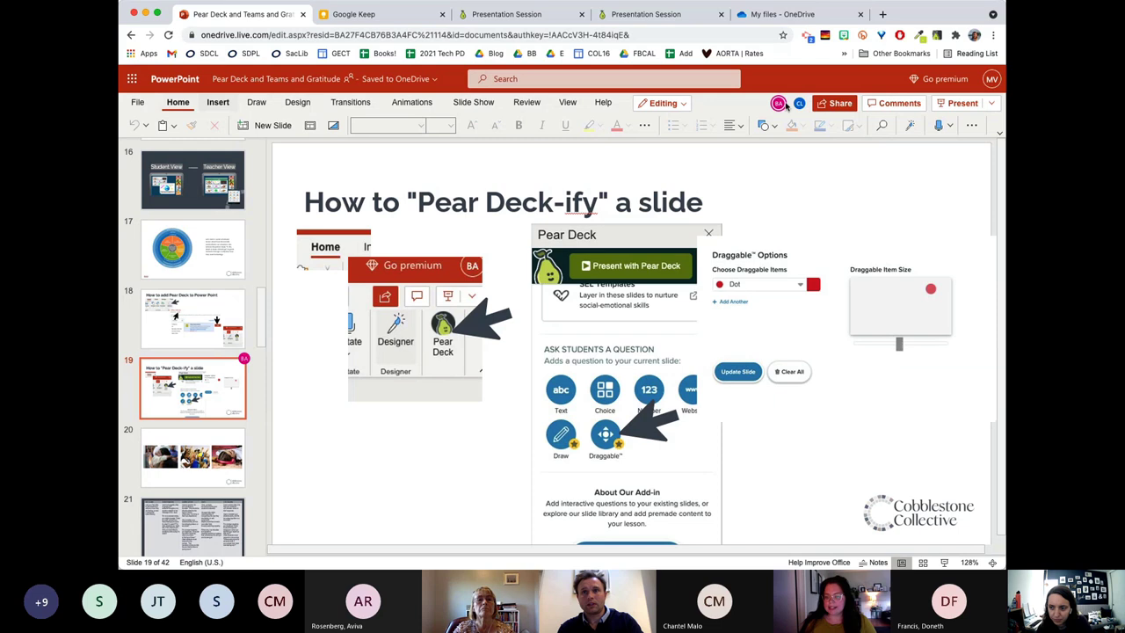
click(972, 128)
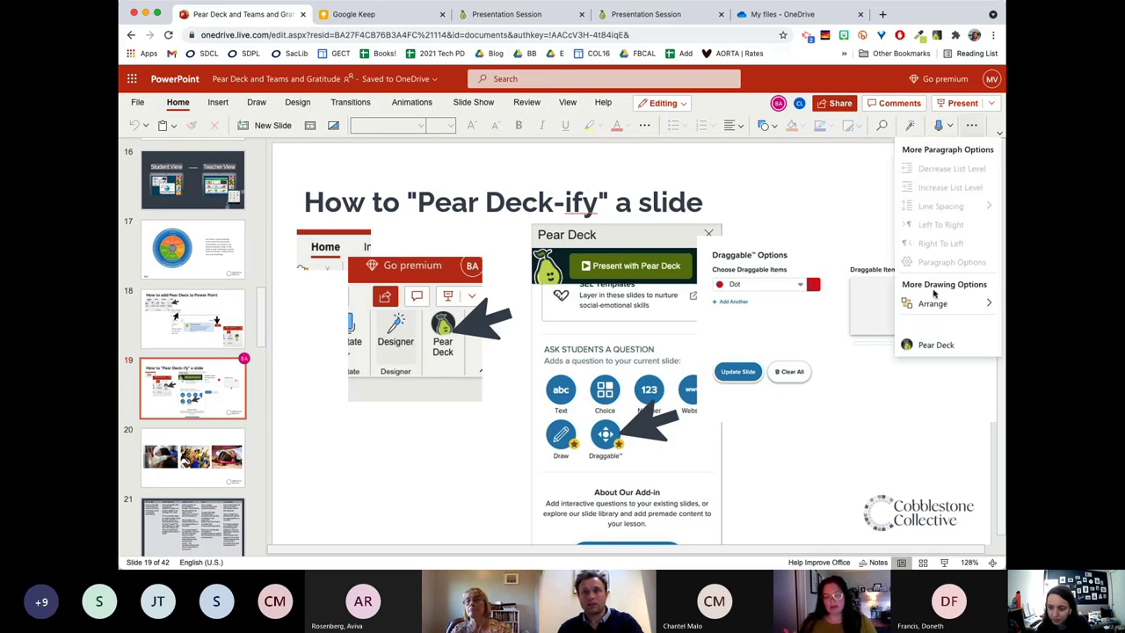
click(935, 344)
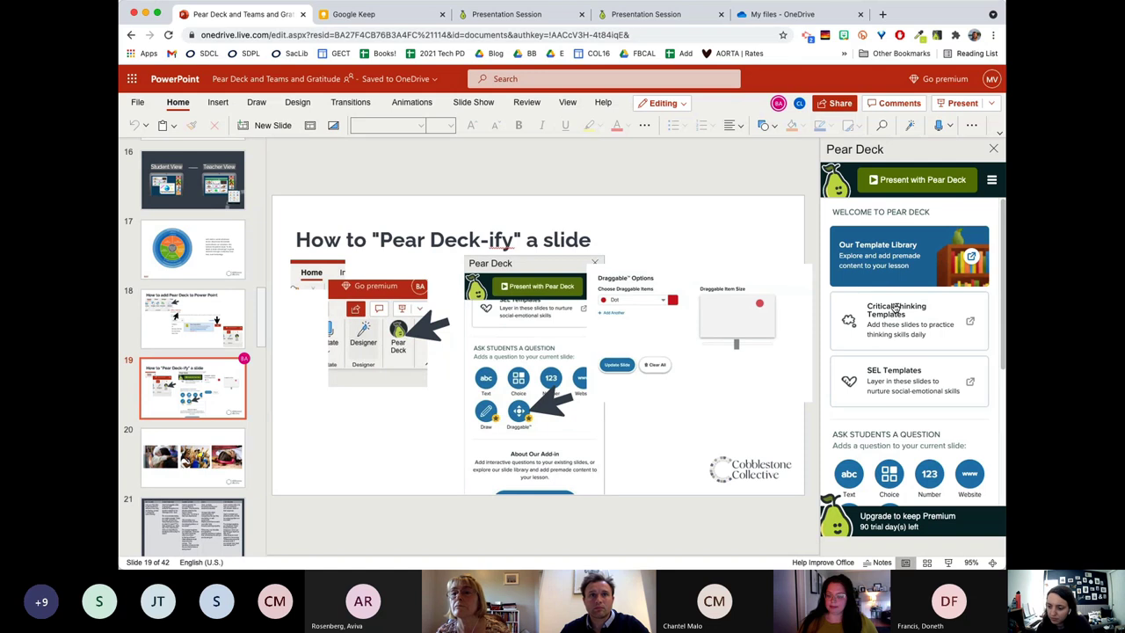
Scroll through the Pear Deck pane, then select slide 20 with the three photos.
scroll(899, 267, down, 1)
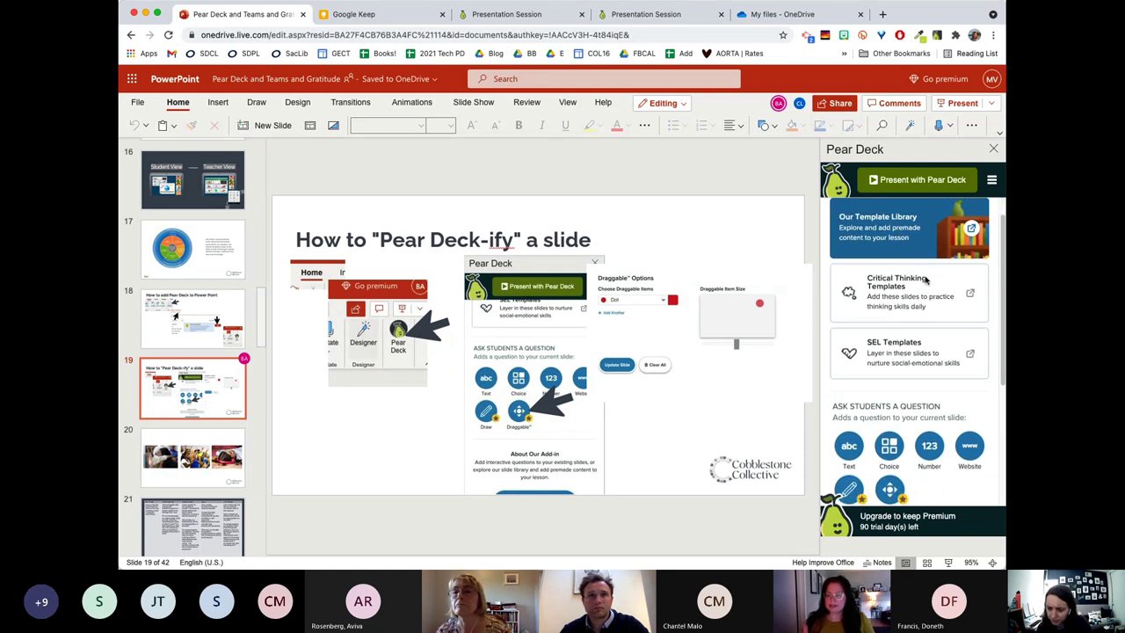
scroll(919, 262, up, 1)
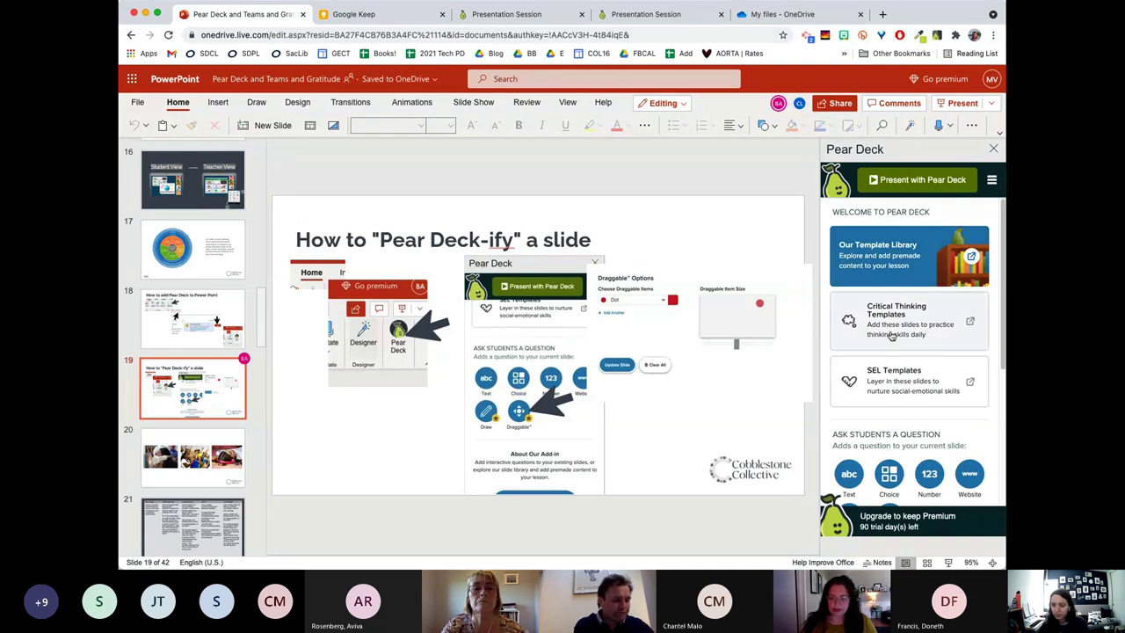
scroll(923, 350, down, 3)
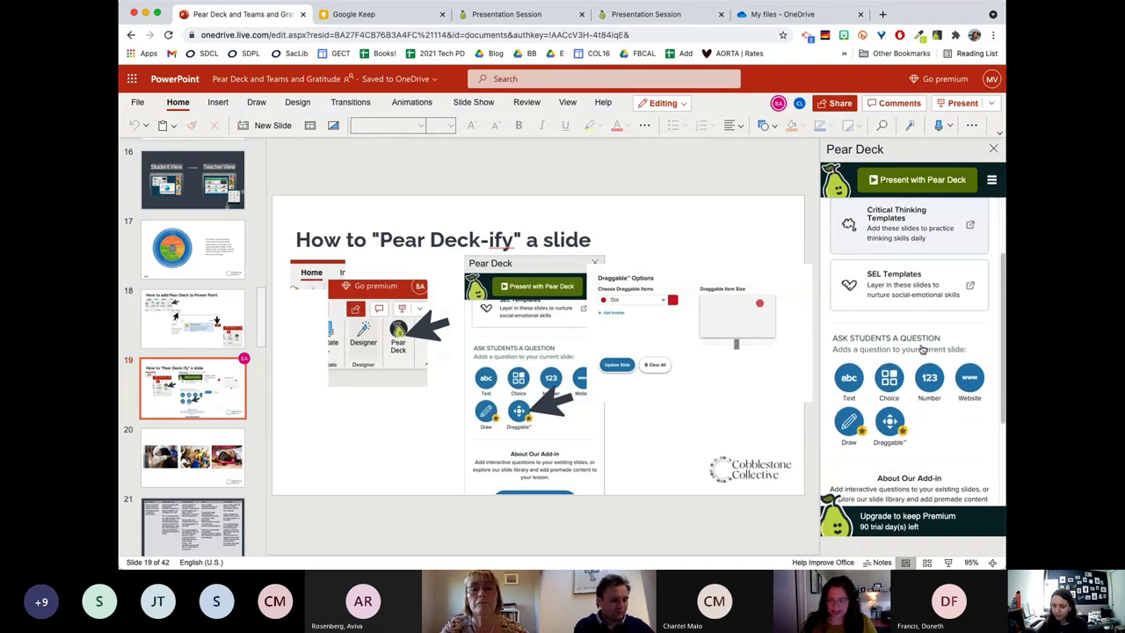
scroll(922, 350, down, 1)
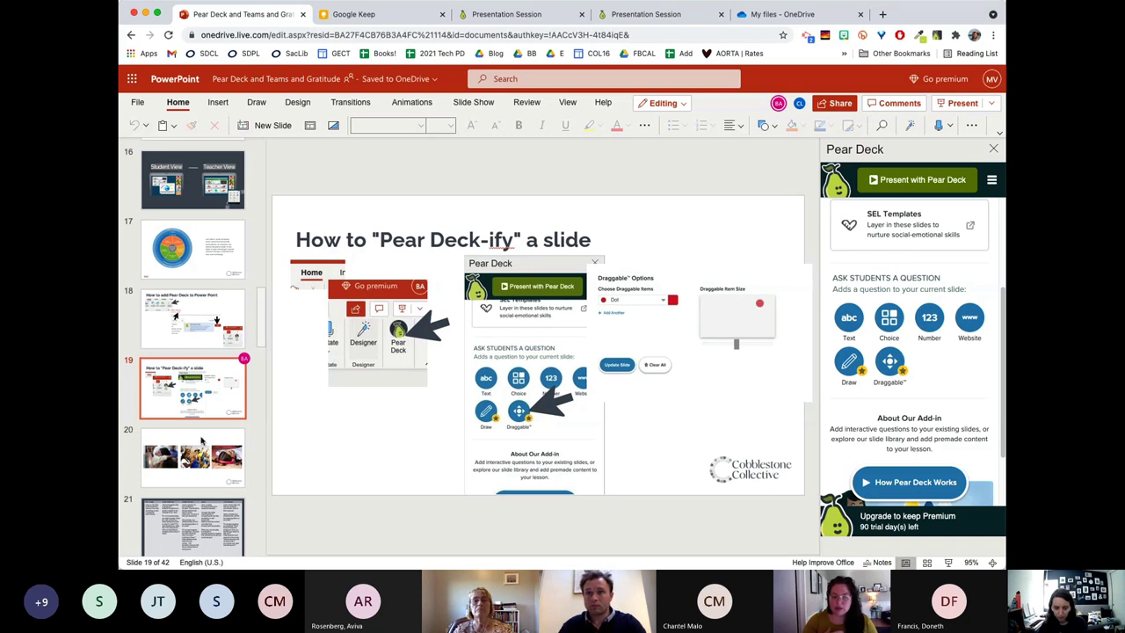
click(154, 452)
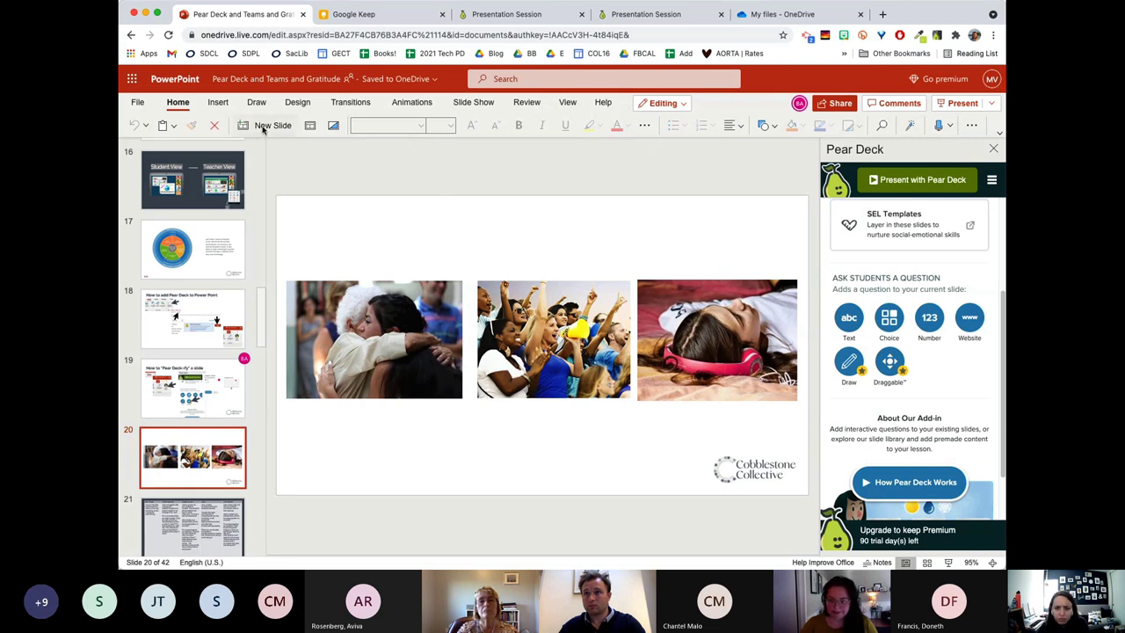
Insert a white-filled bordered text box above the three photos, widened to about 5.77 inches.
click(226, 103)
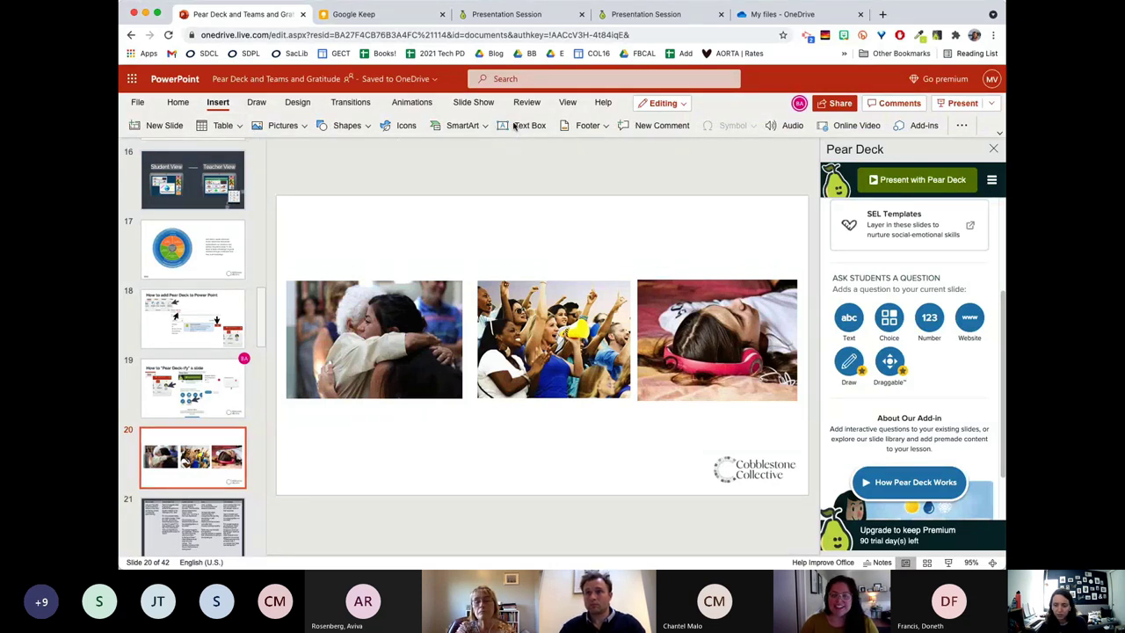
click(516, 127)
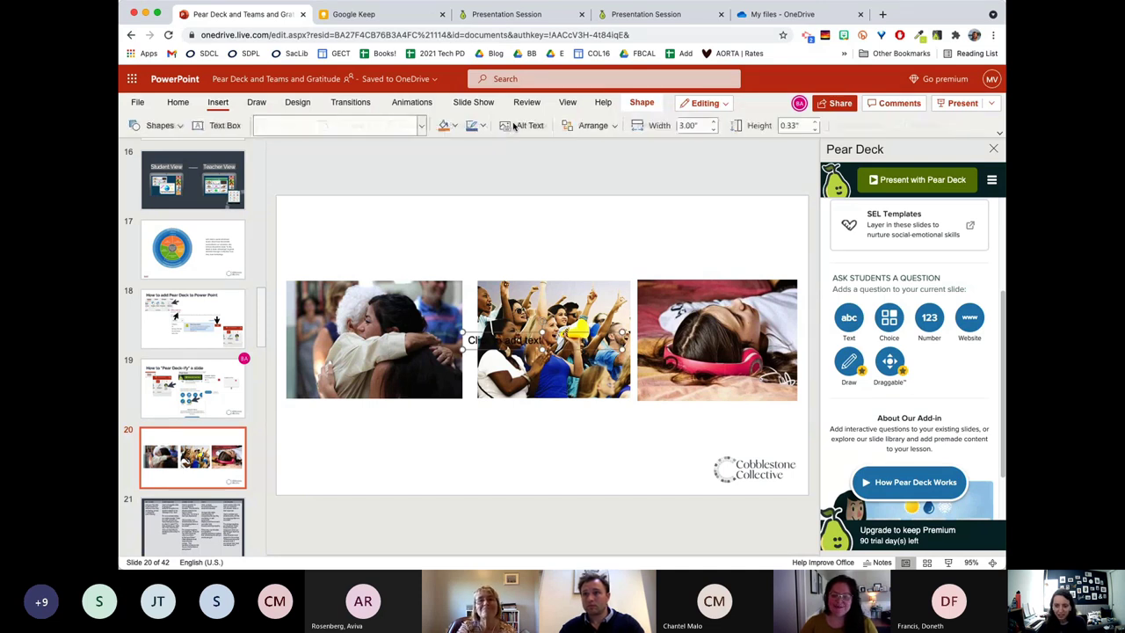
click(217, 128)
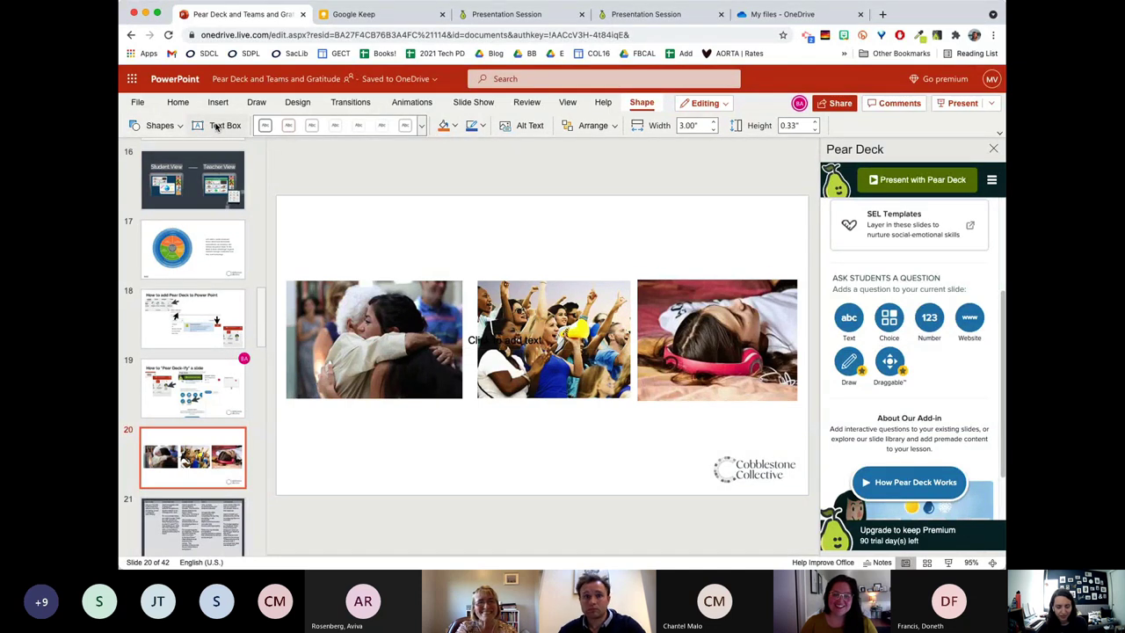
click(319, 228)
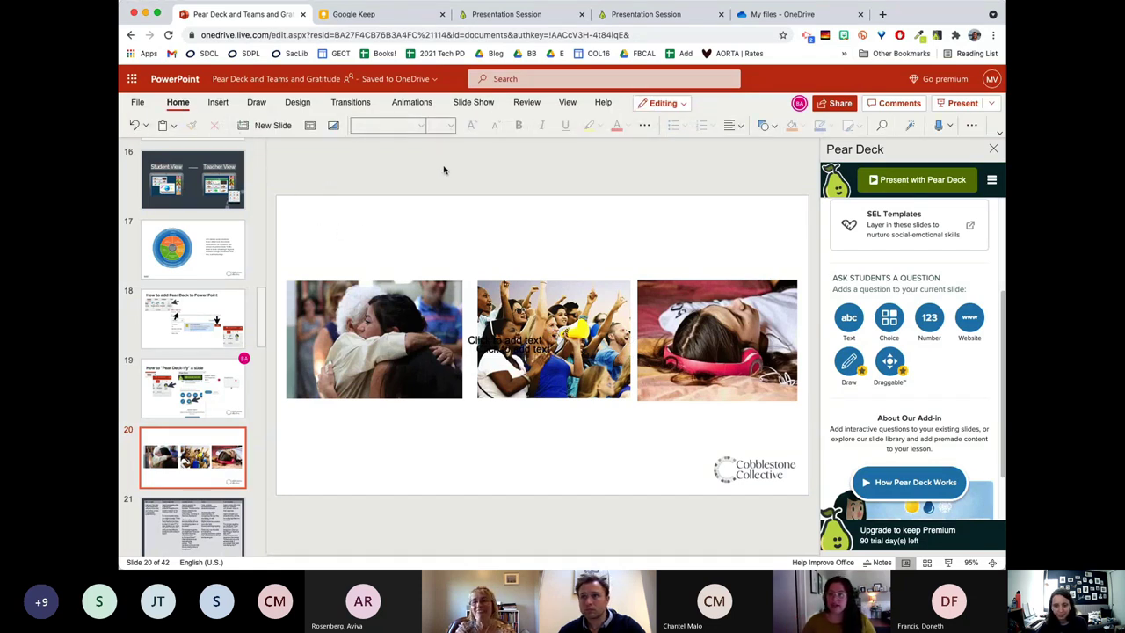
click(218, 104)
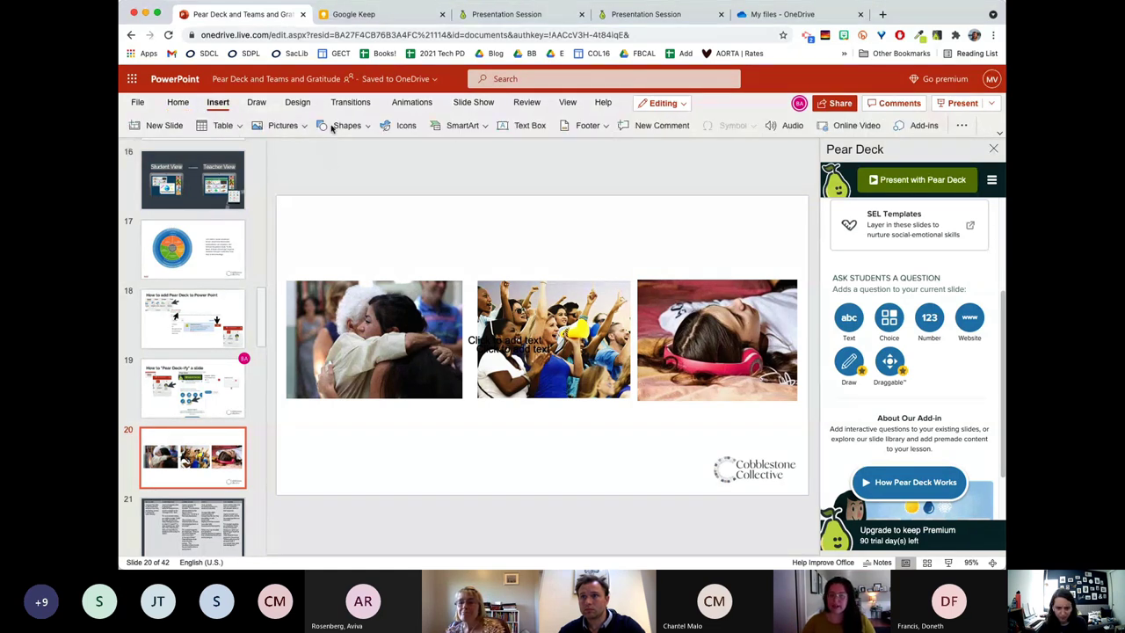
click(505, 128)
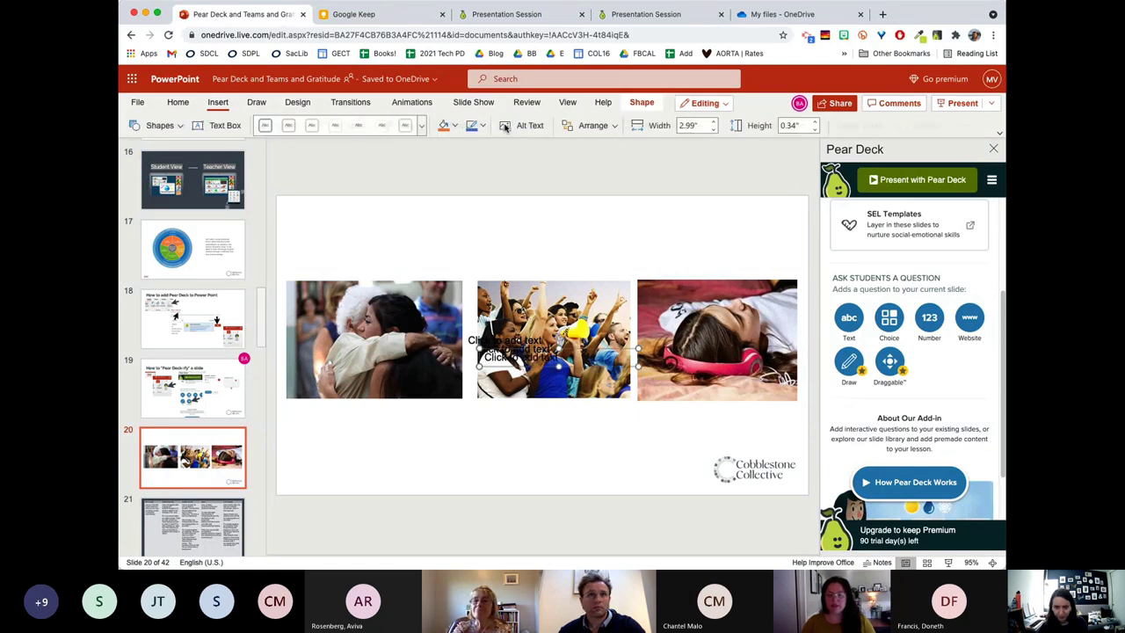
click(267, 127)
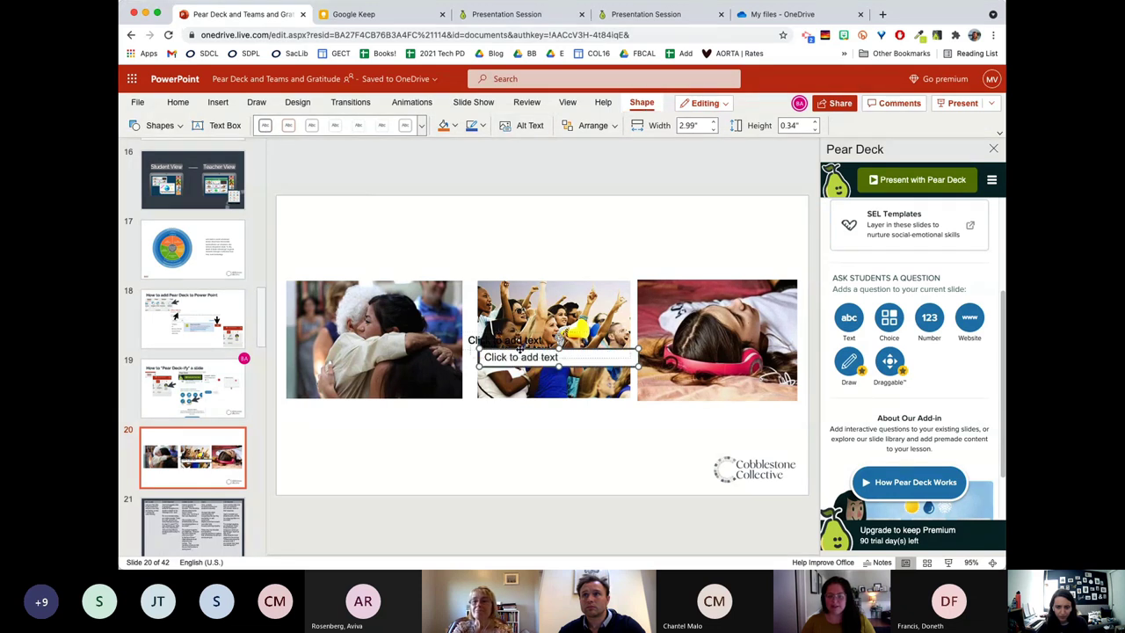
drag(521, 348, 424, 227)
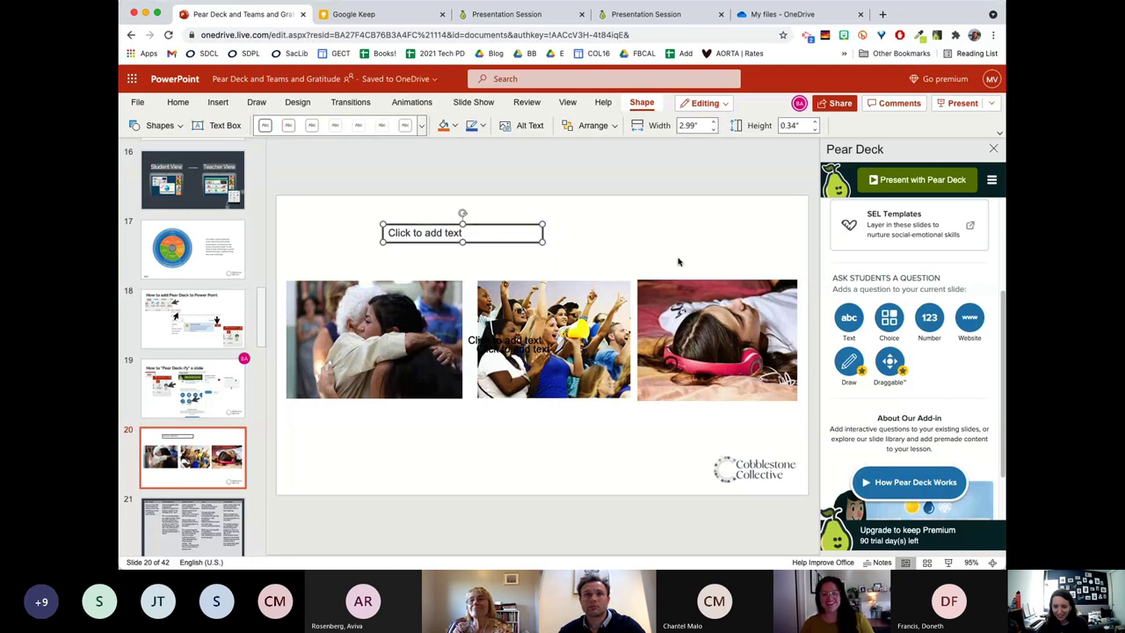
drag(544, 244, 692, 260)
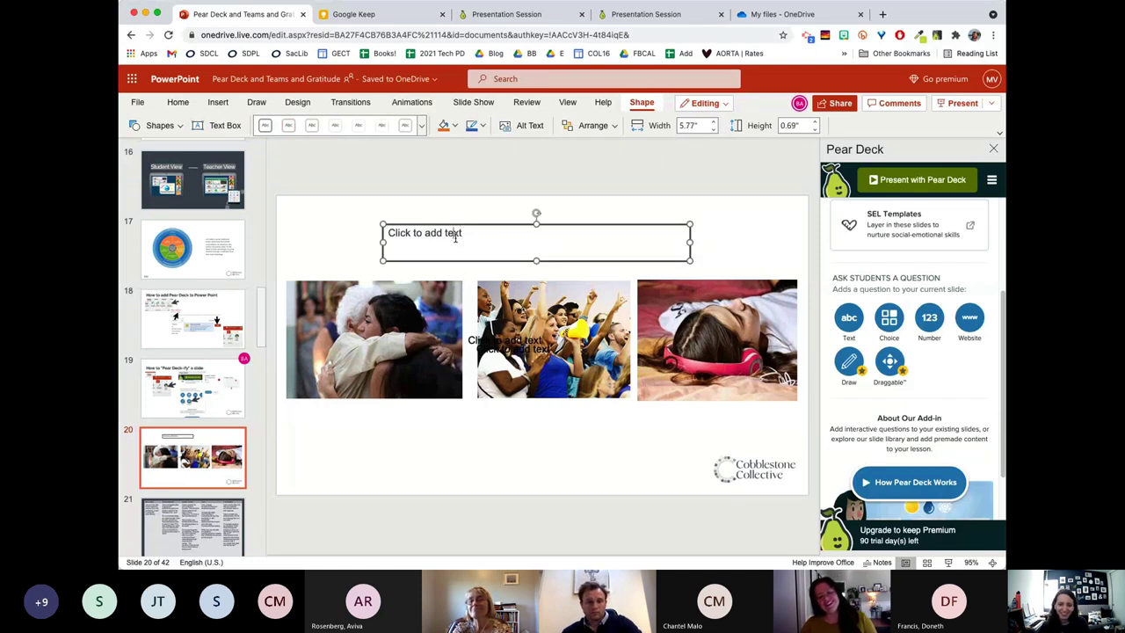
Type 'What makes you feel supported and calm!' into the new text box.
triple_click(455, 235)
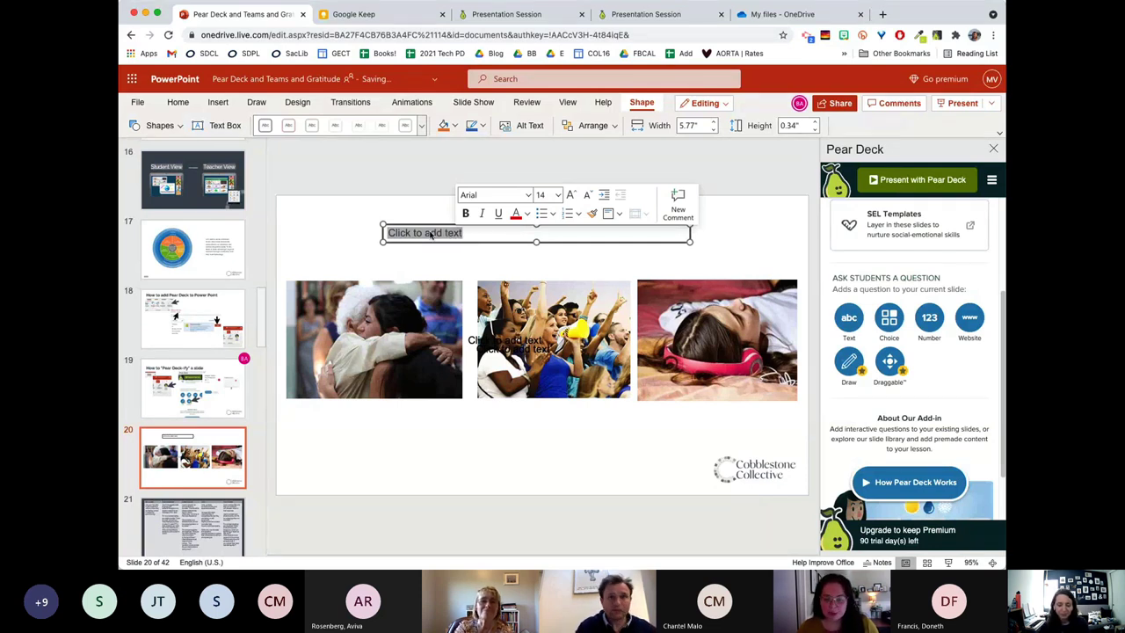
text(make)
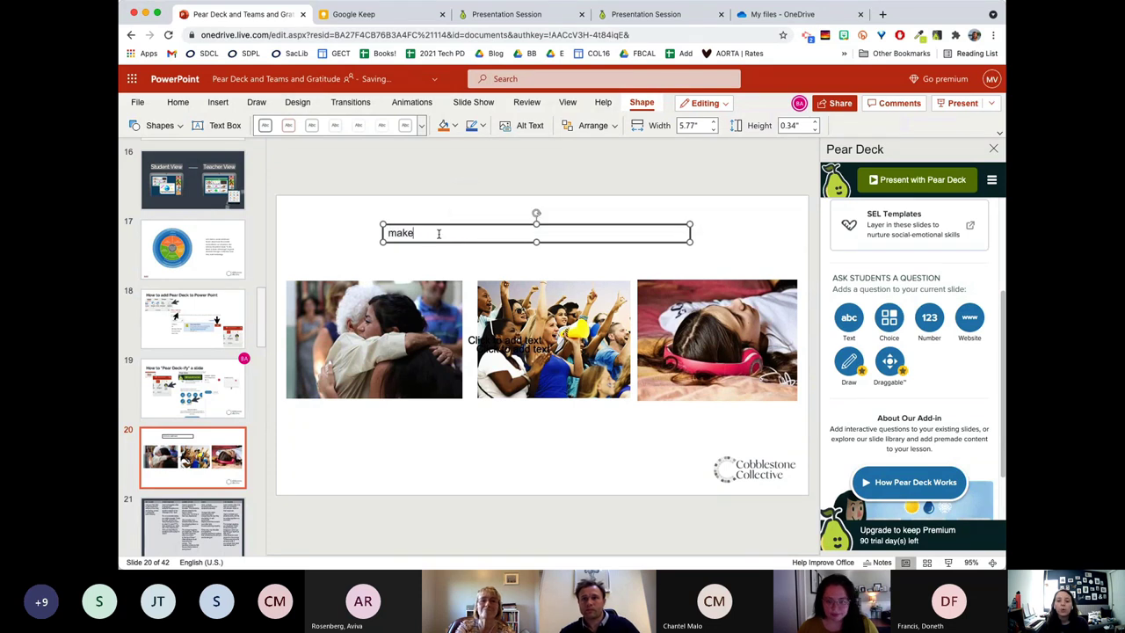
double_click(384, 233)
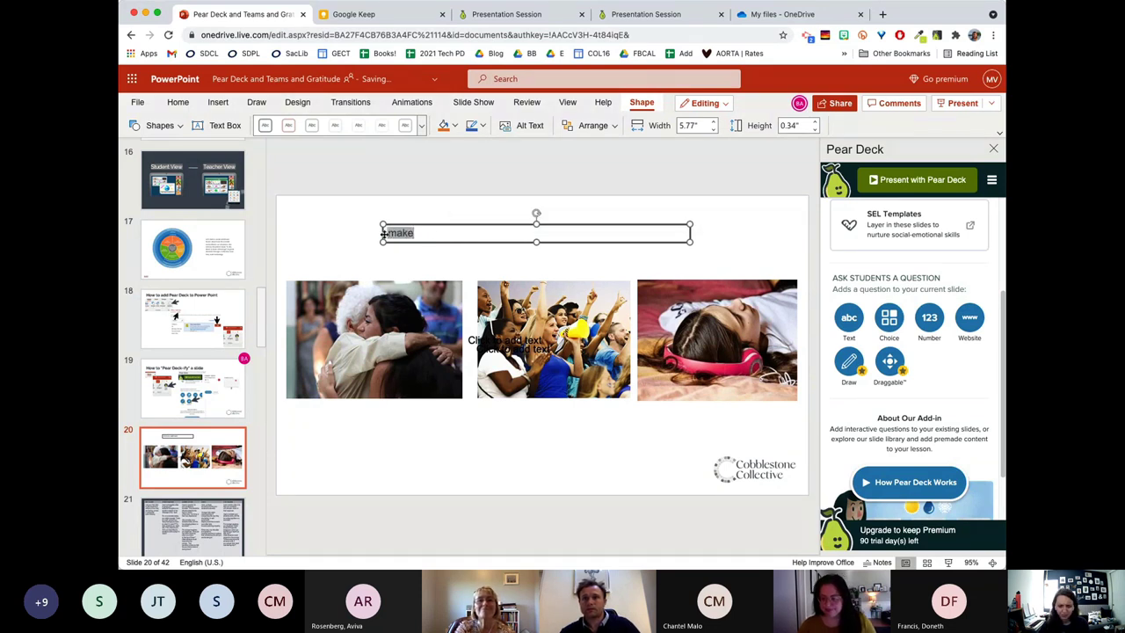
text(What makes you fe)
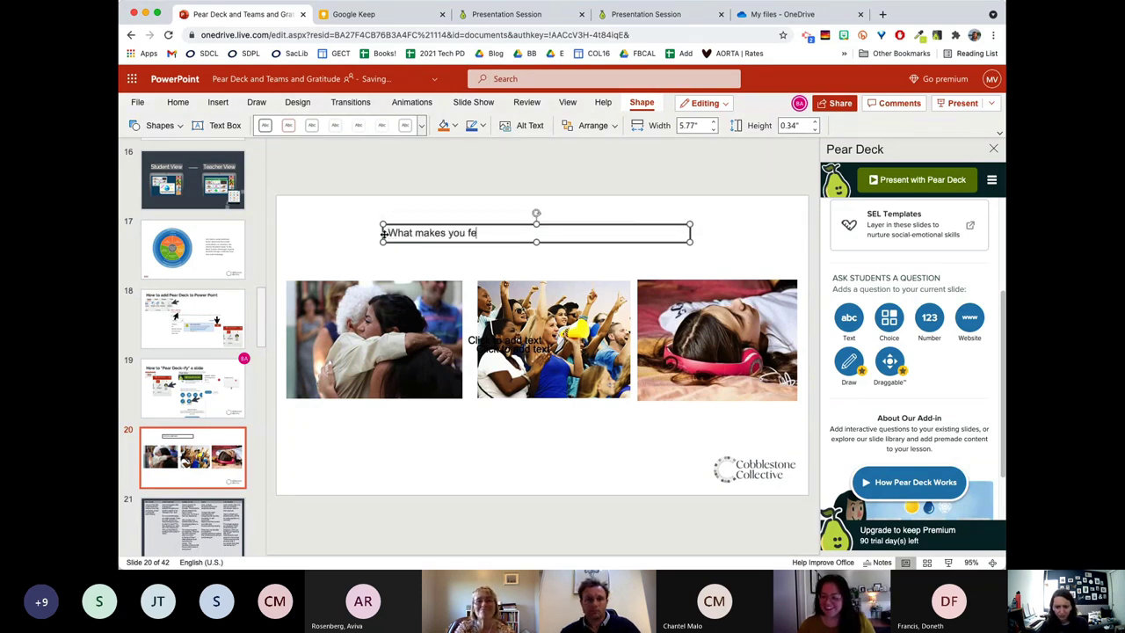
text(el supported a)
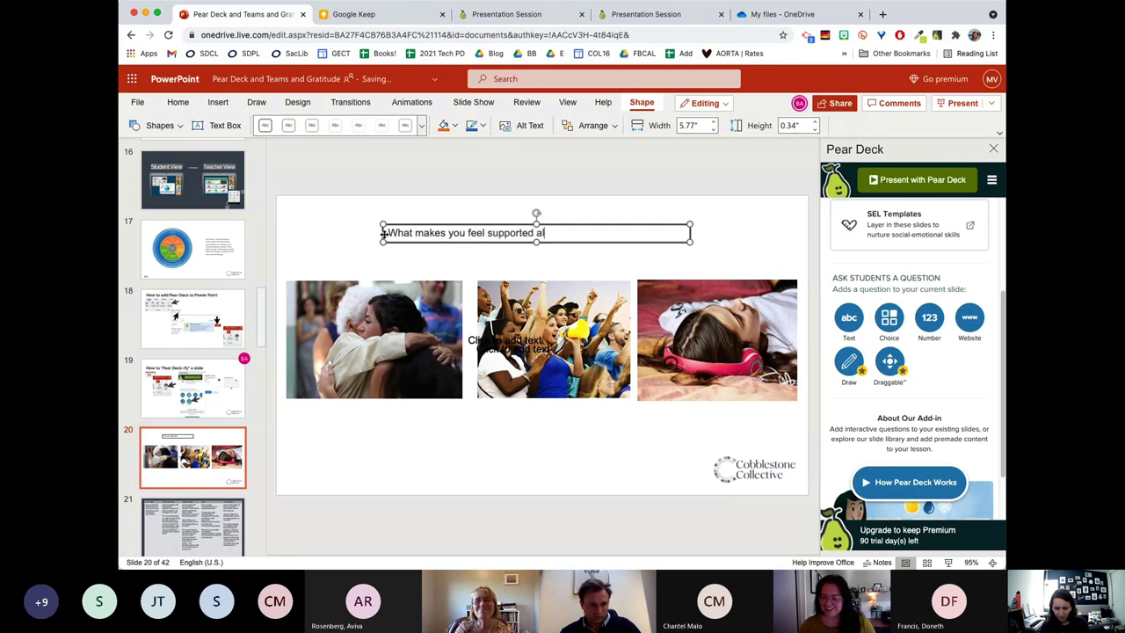
text(nd calm!)
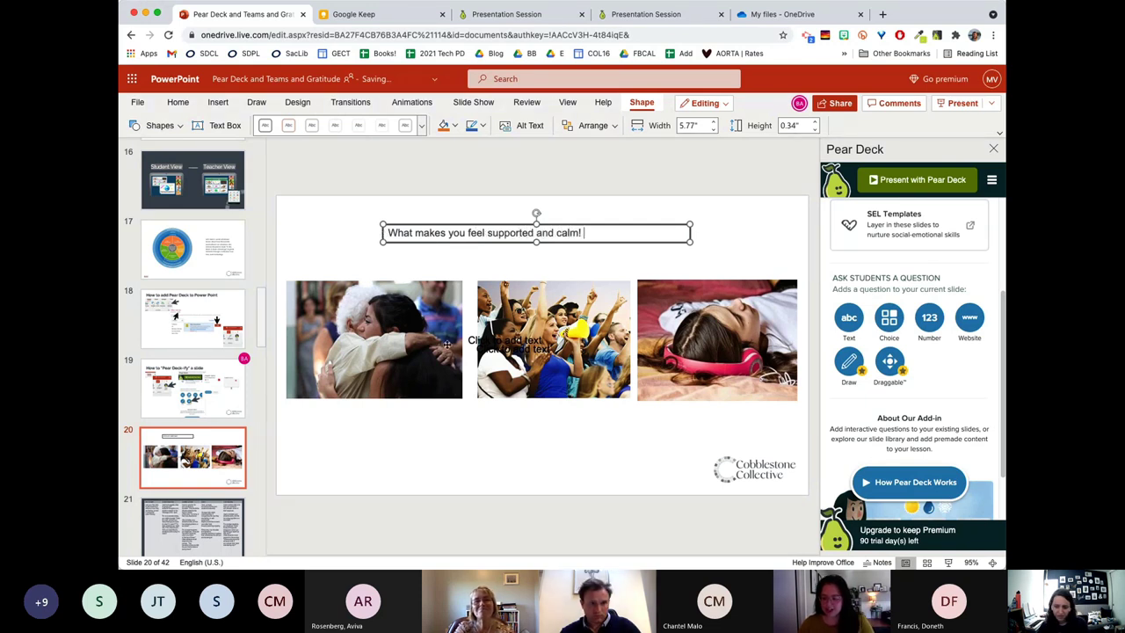
Delete the empty 'Click to add text' placeholder over the middle photo.
click(473, 341)
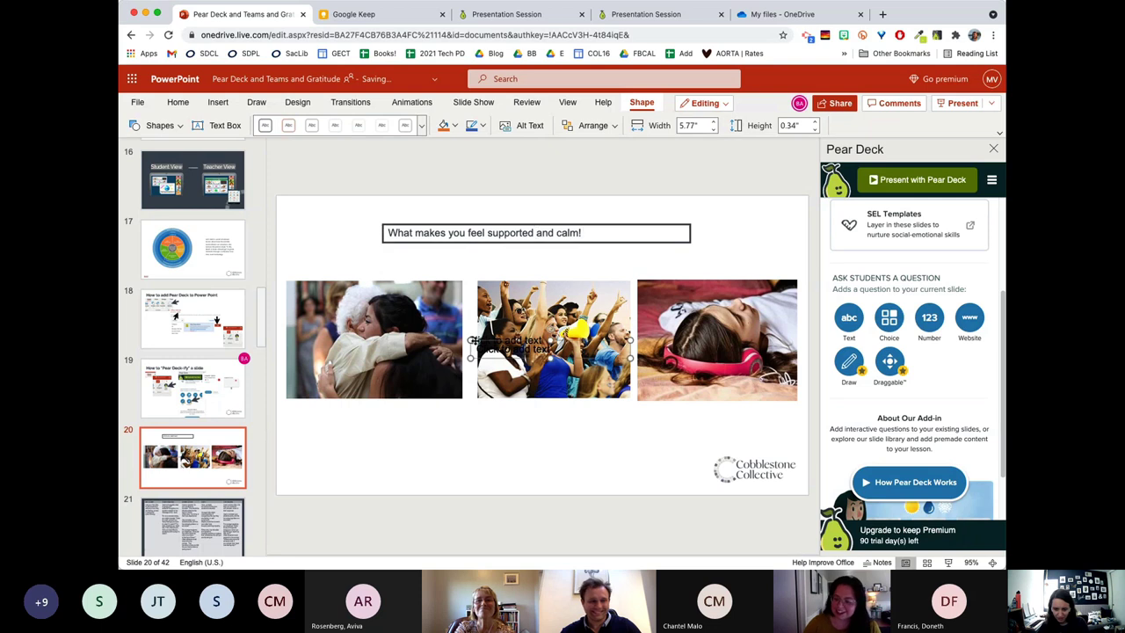
click(483, 338)
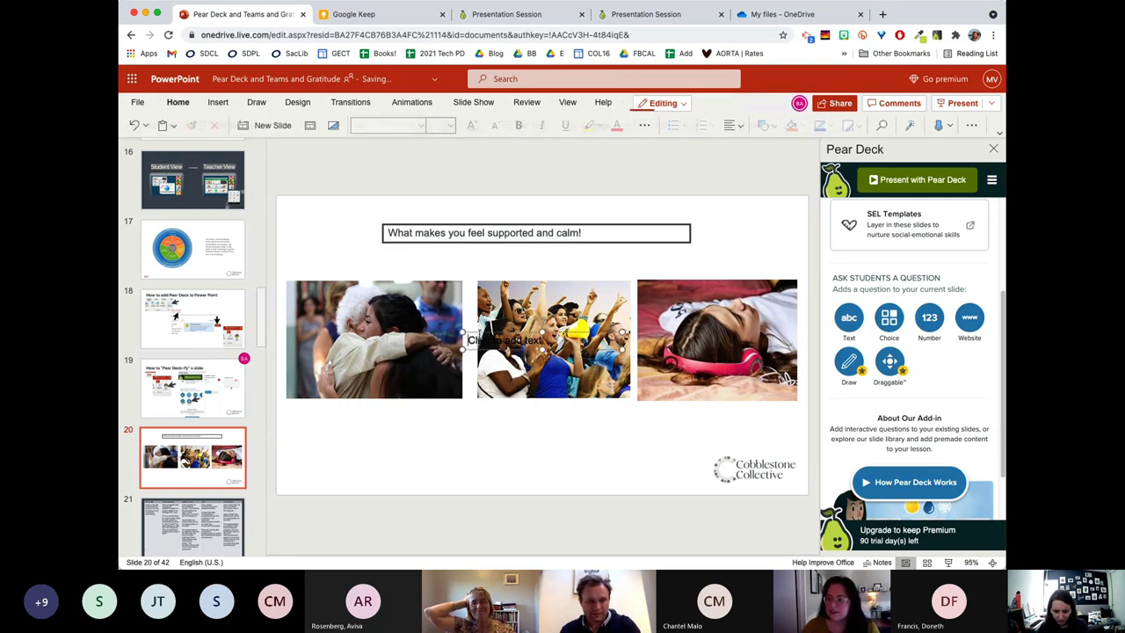
key(Delete)
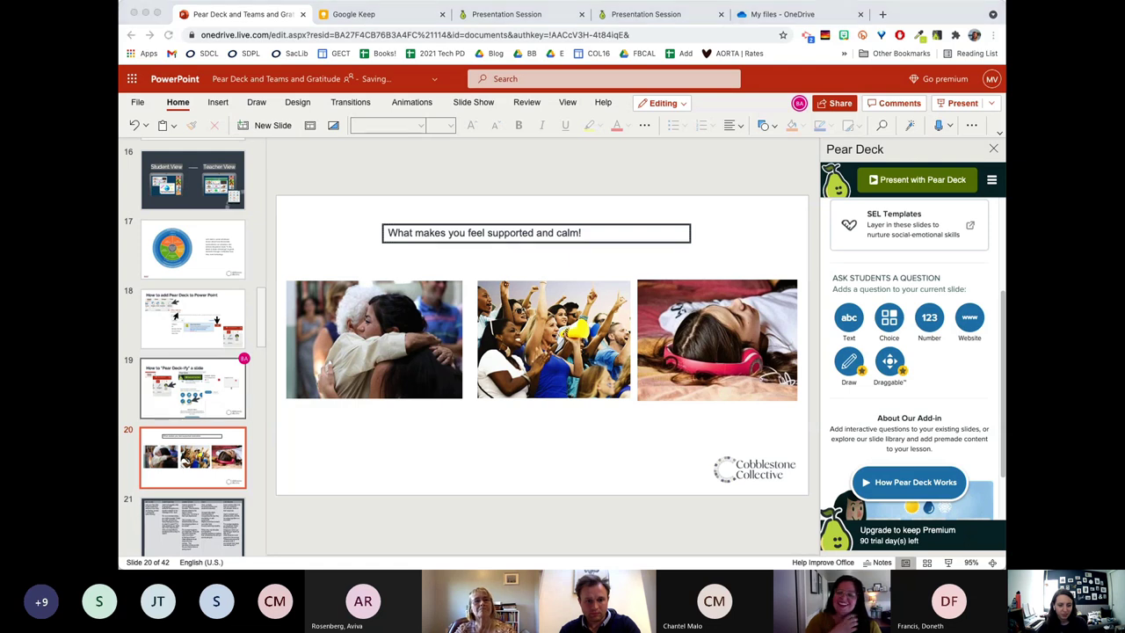
click(600, 489)
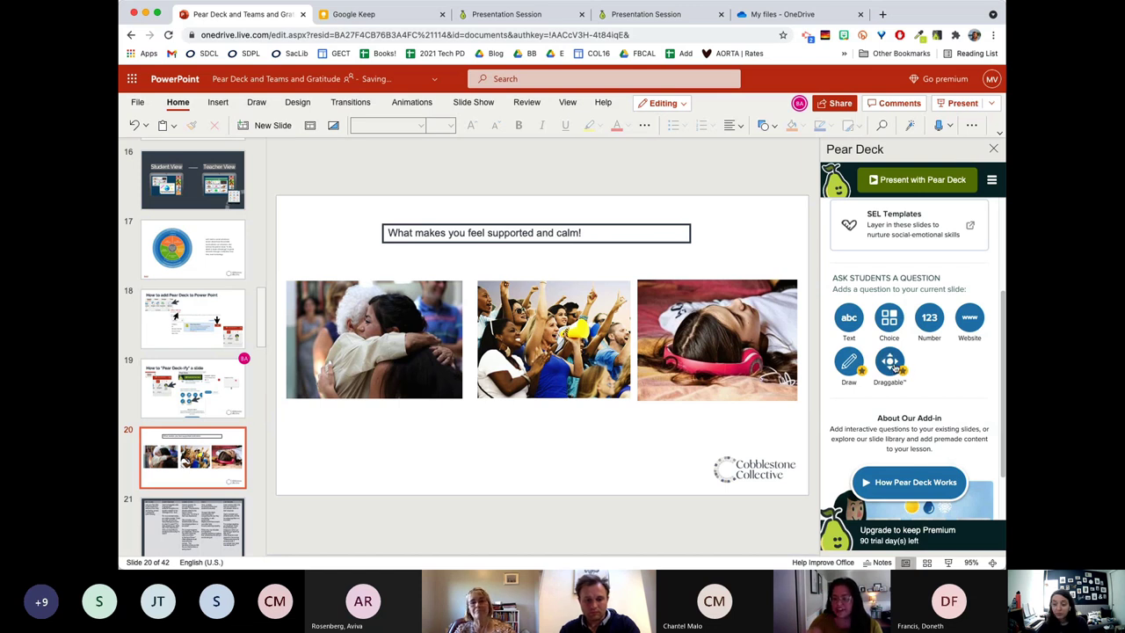
Make slide 20 a Pear Deck Draggable question using a large orange taco icon.
click(891, 364)
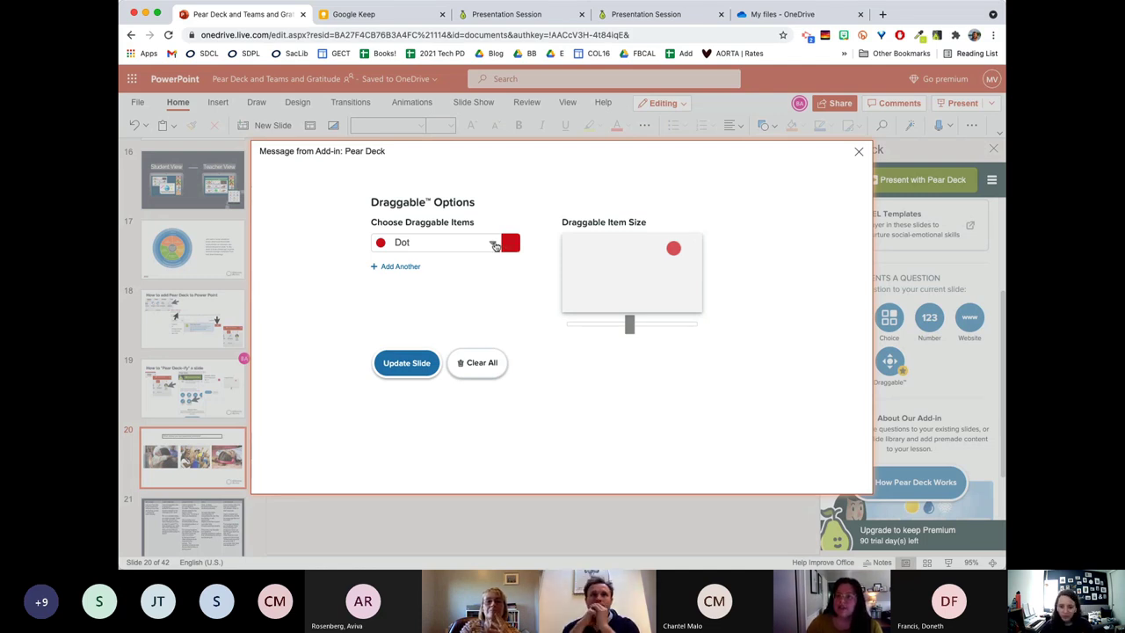
click(494, 246)
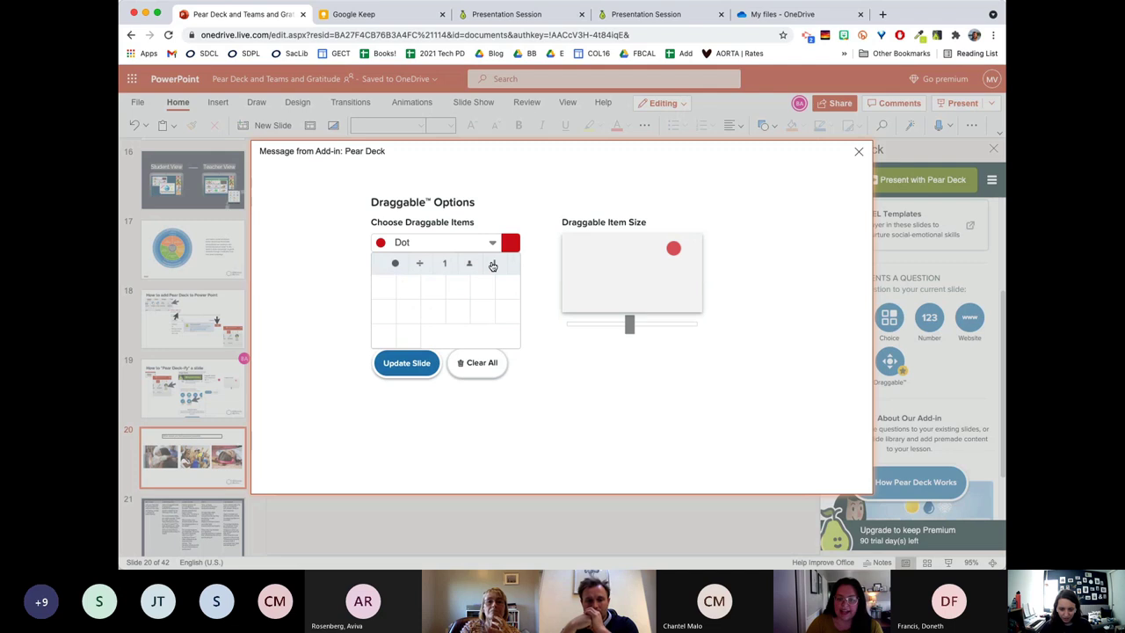
click(494, 264)
click(472, 264)
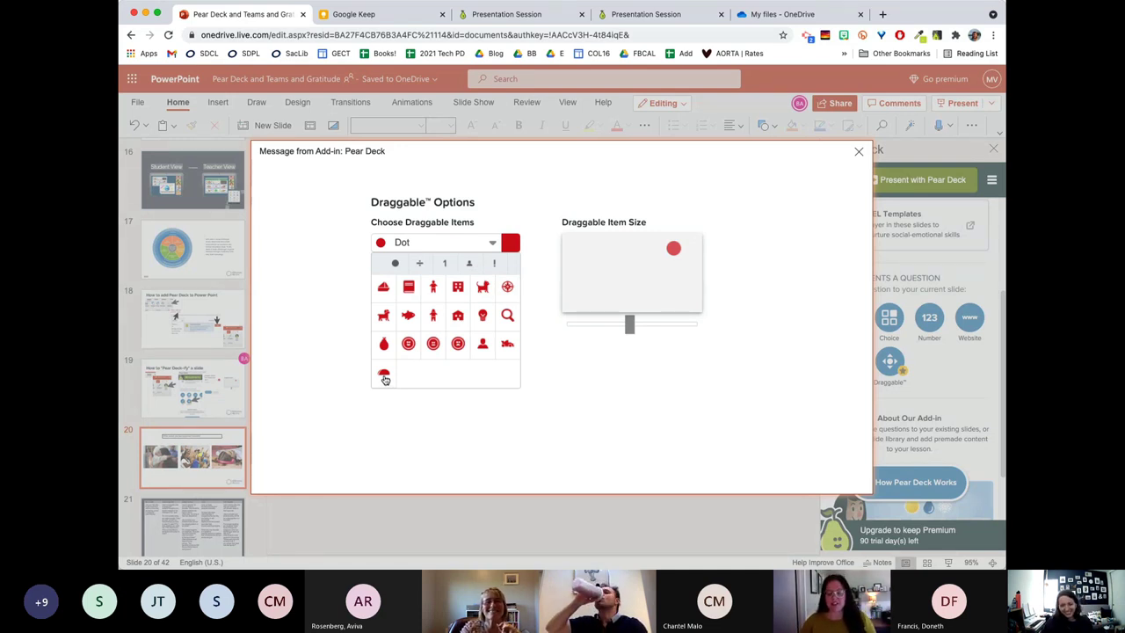
click(384, 377)
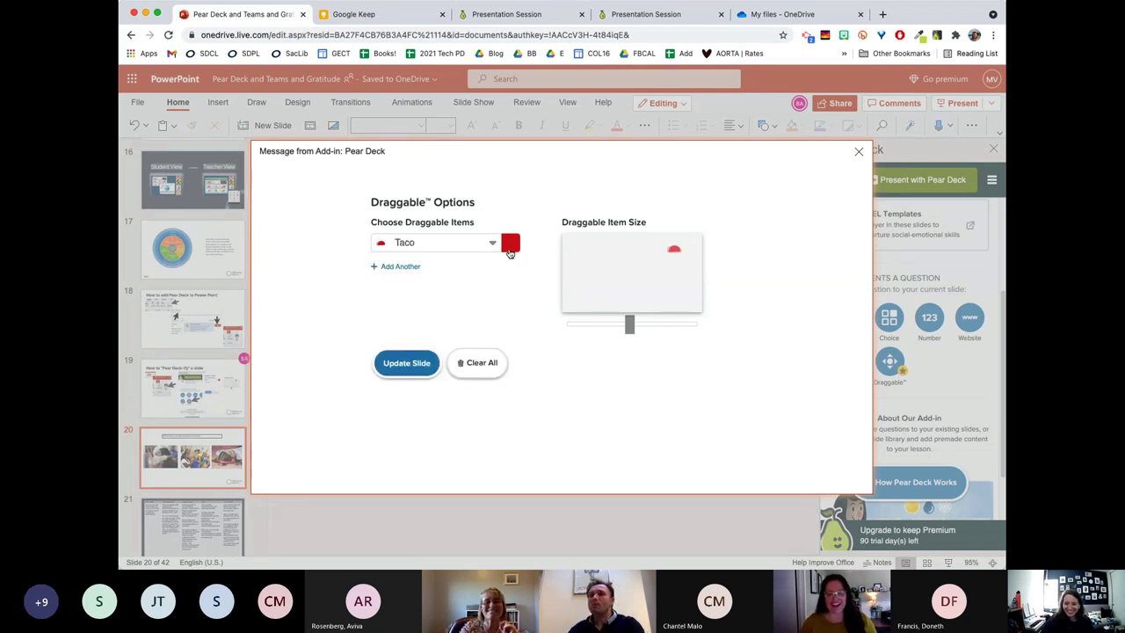
drag(640, 329, 728, 323)
click(509, 246)
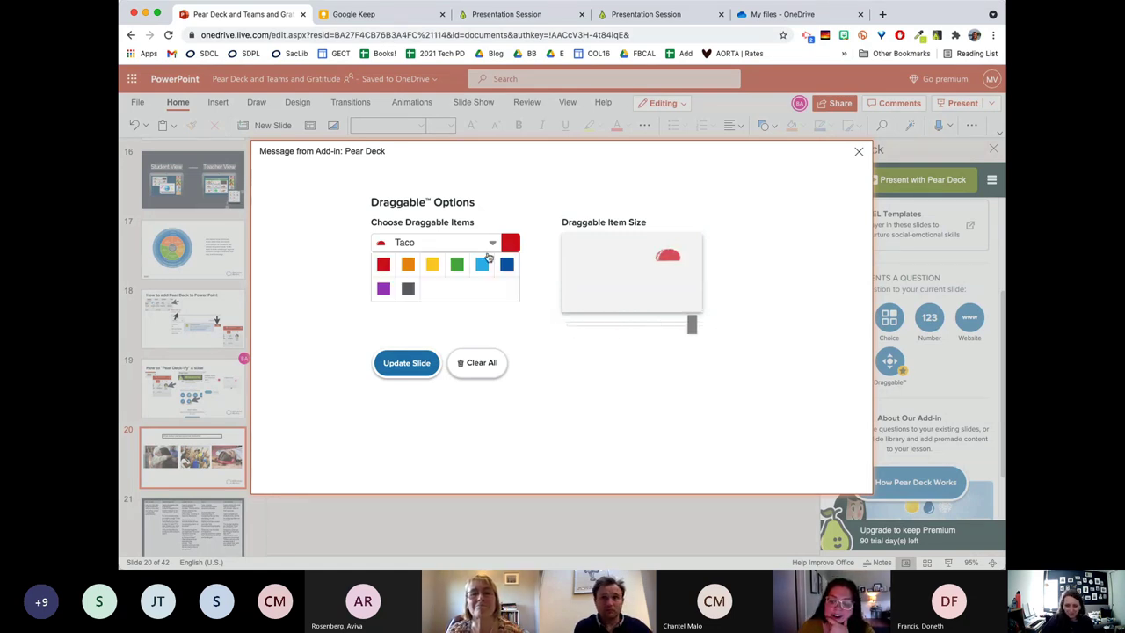
click(408, 264)
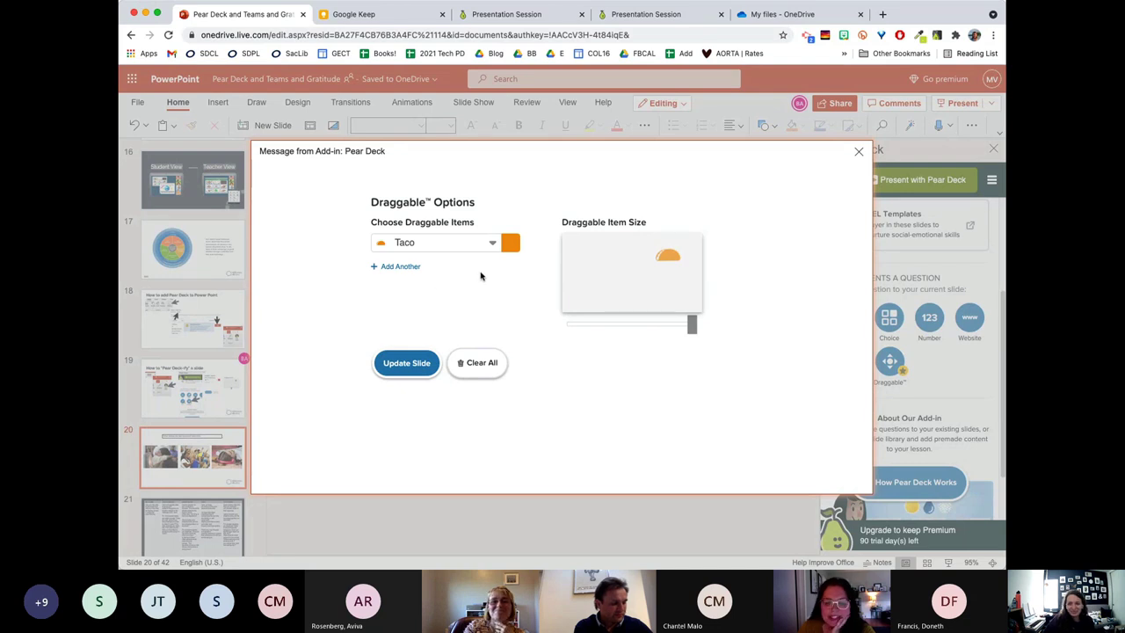
click(407, 363)
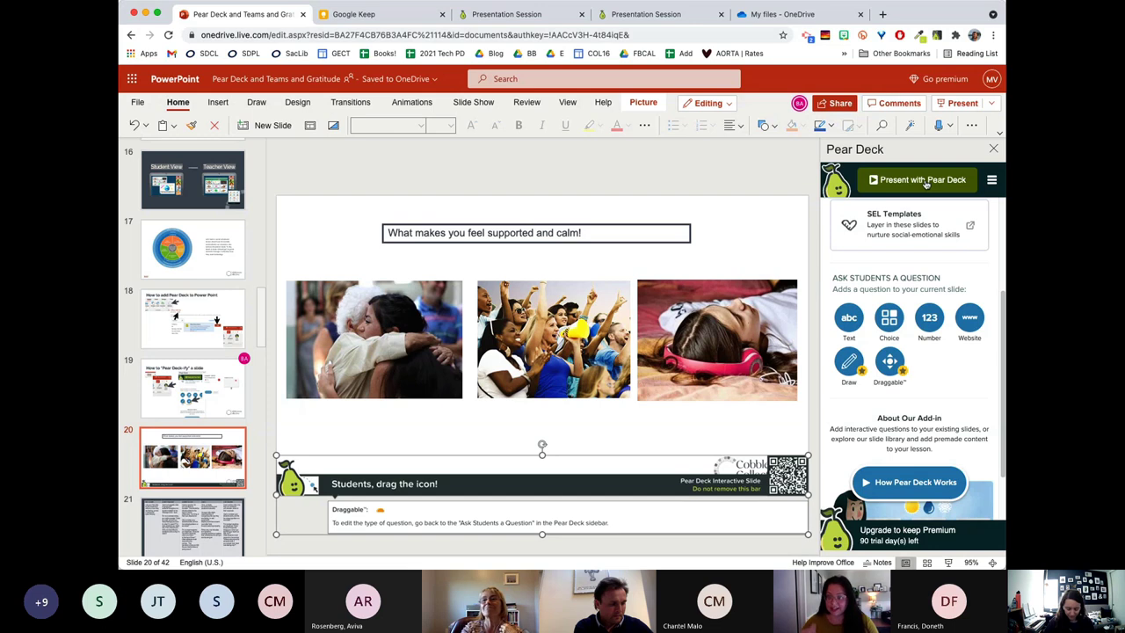
Choose 'Present with Pear Deck' to get the Student-Paced or Instructor-Paced lesson choice.
click(923, 180)
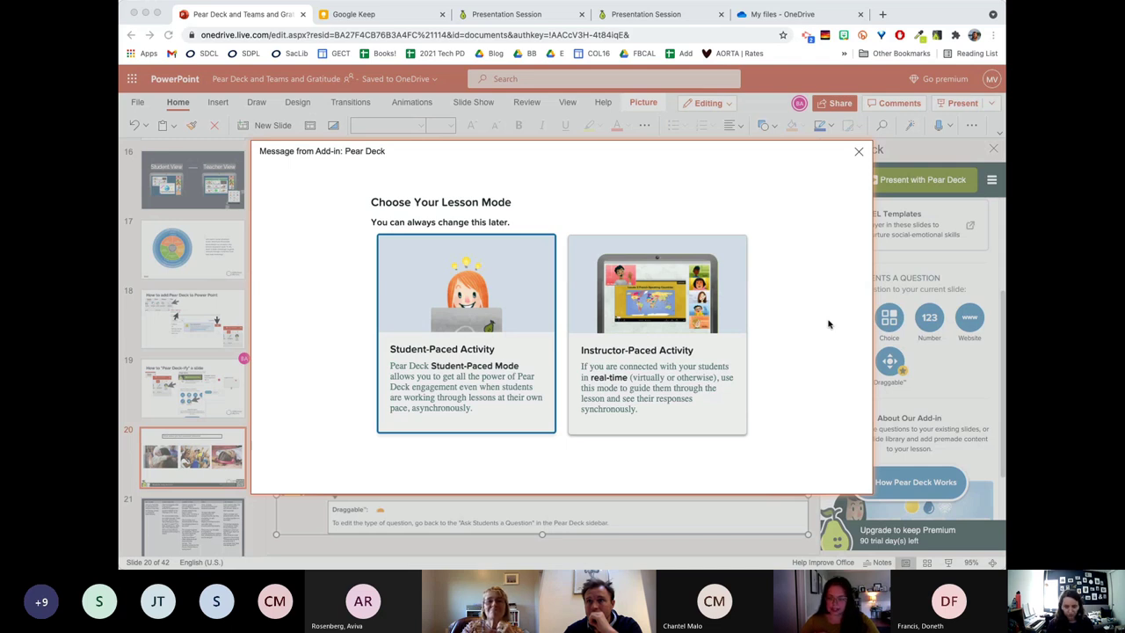
Run the lesson as an Instructor-Paced Activity, opening the joinpd.com join-code screen.
click(704, 352)
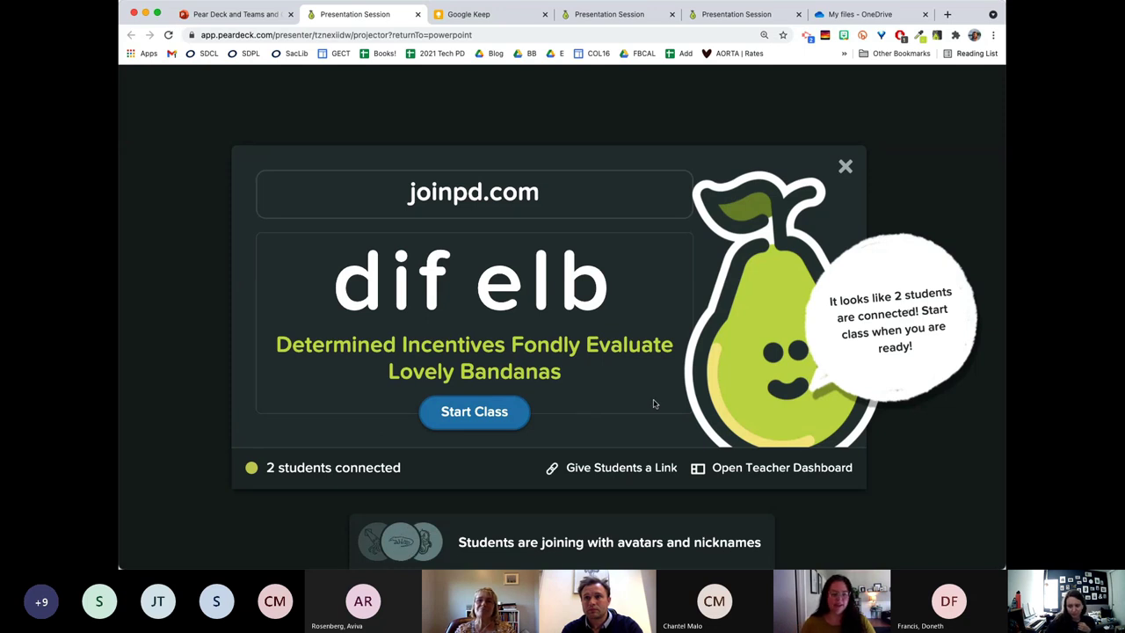
Dismiss the join-code overlay and browse the presentation's slide list.
click(844, 168)
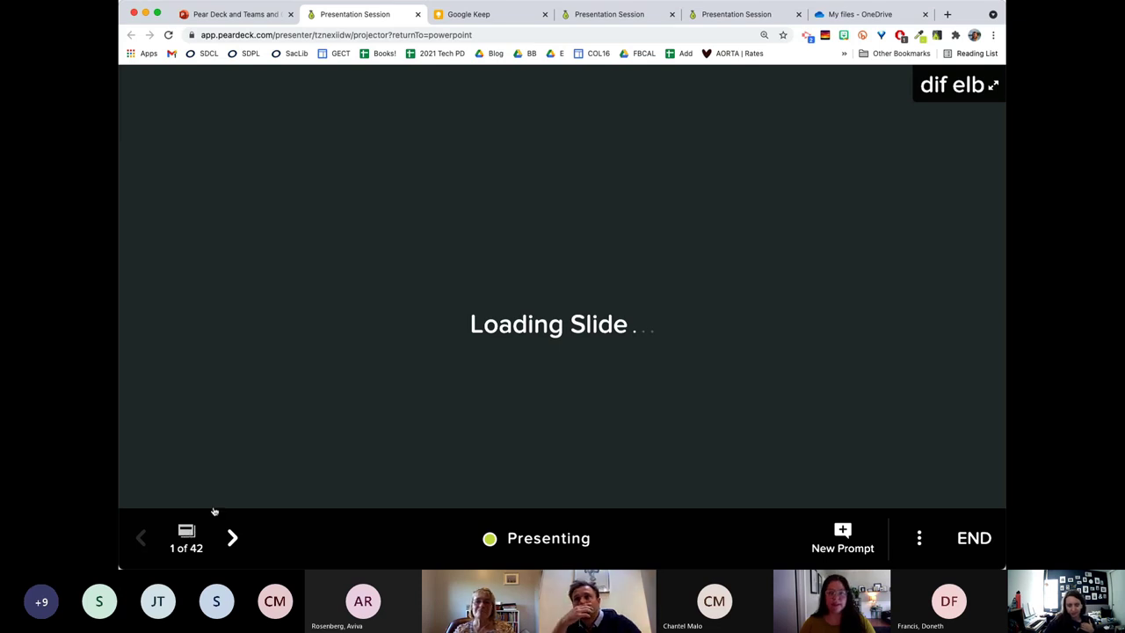
click(187, 533)
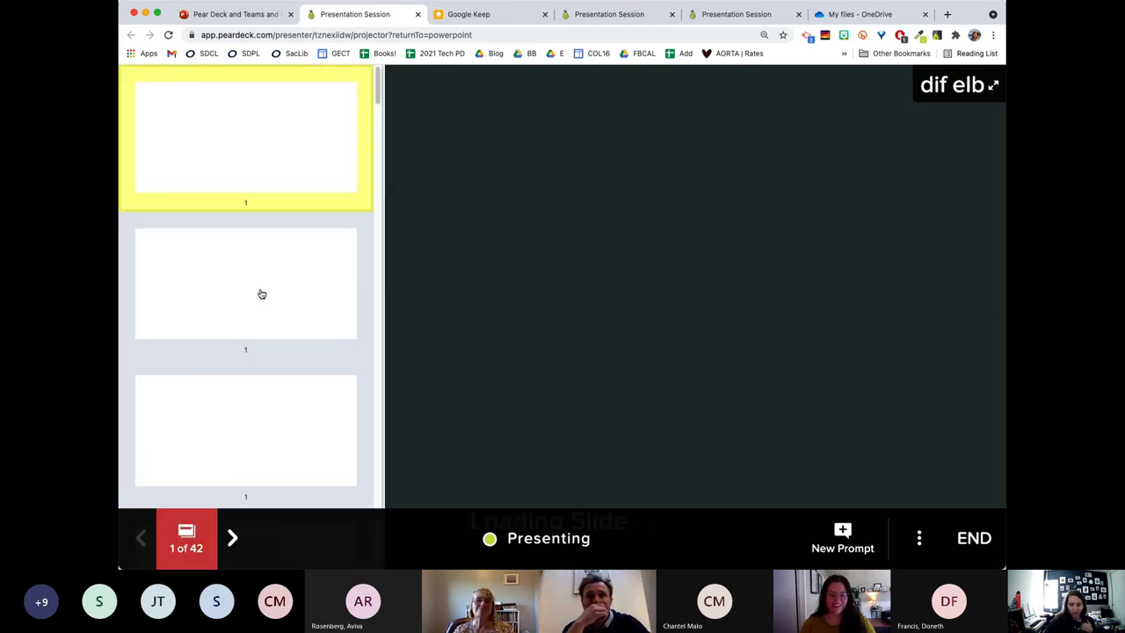
scroll(263, 290, down, 2)
scroll(273, 288, down, 5)
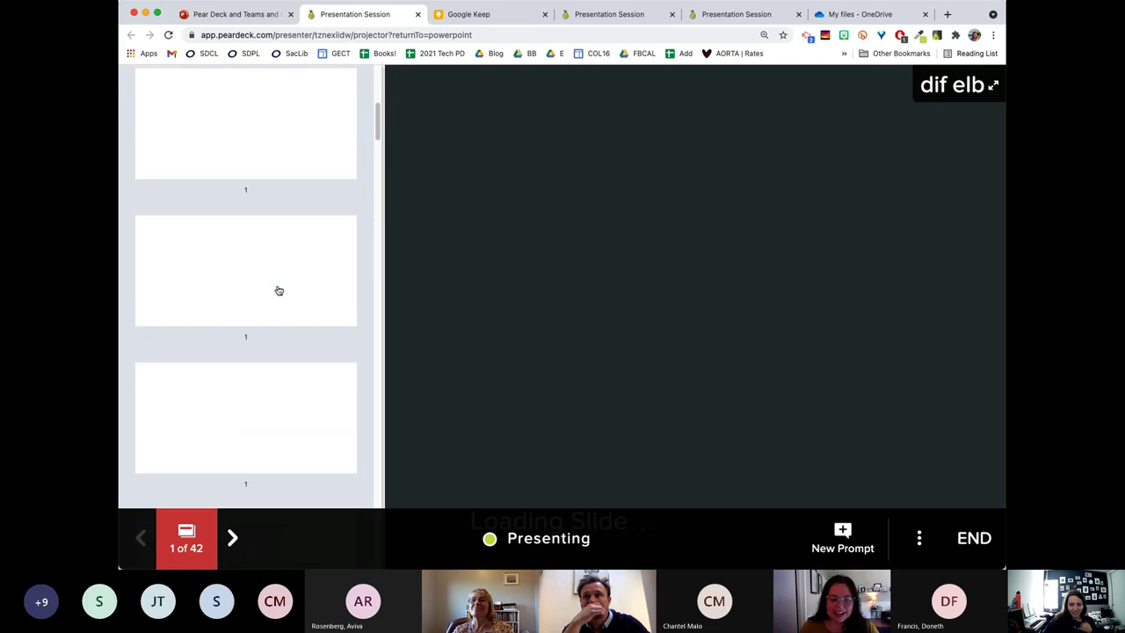
scroll(278, 290, down, 2)
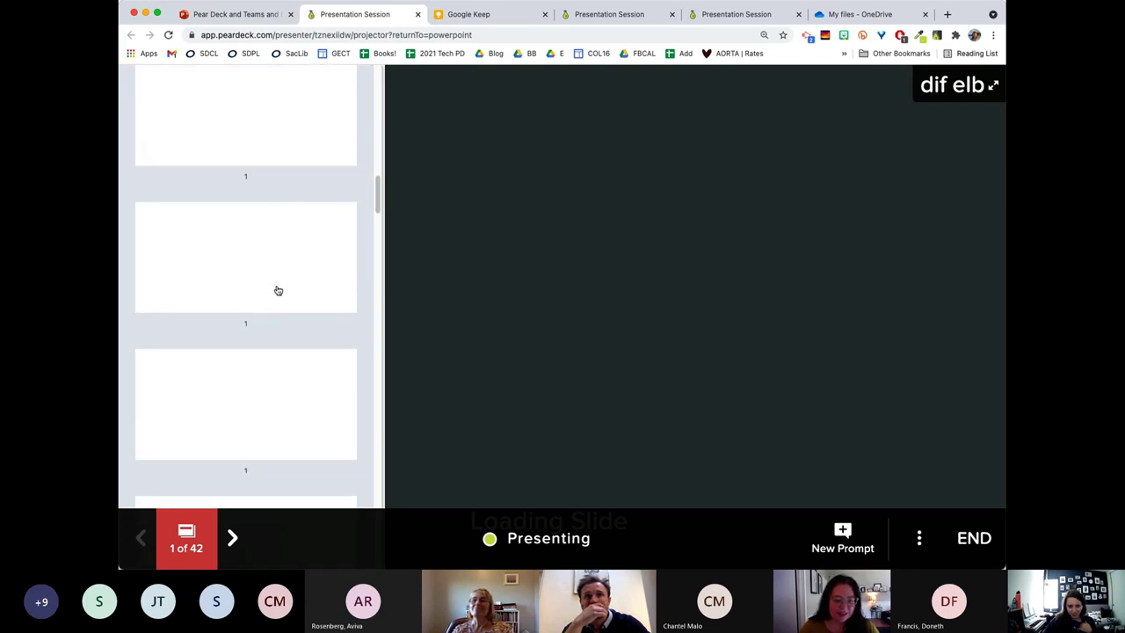
scroll(299, 317, down, 2)
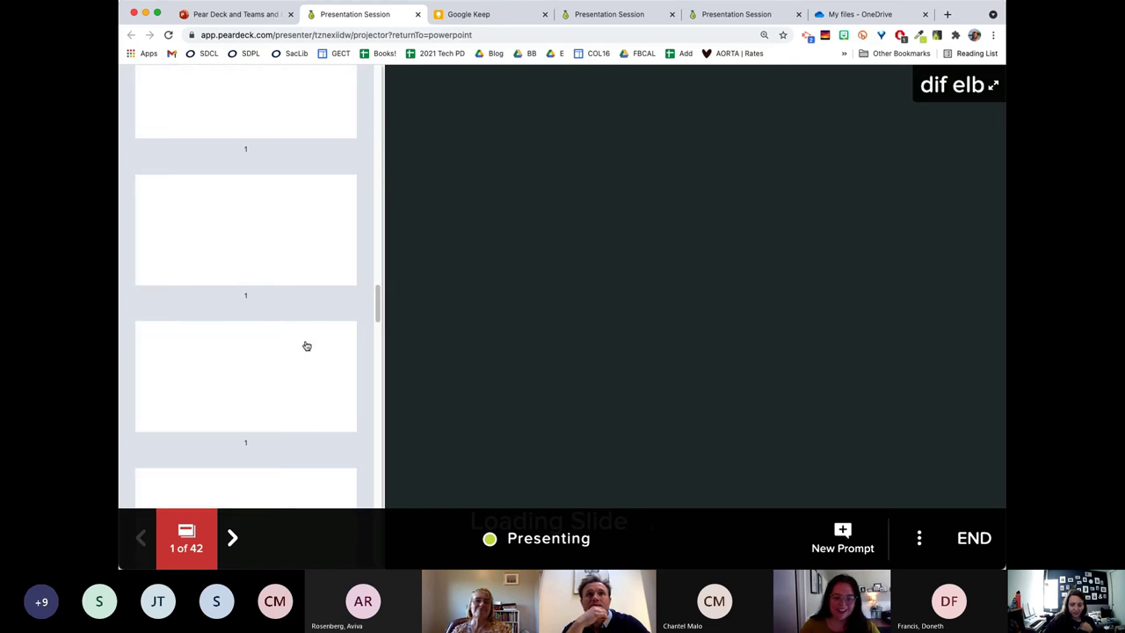
scroll(313, 341, down, 1)
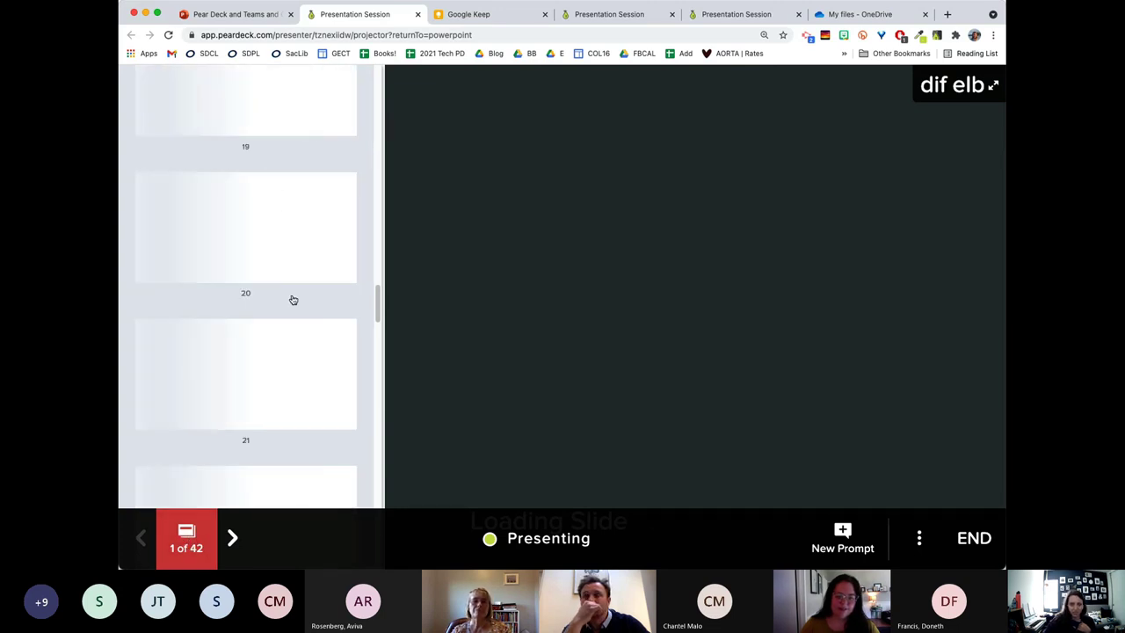
scroll(294, 300, down, 3)
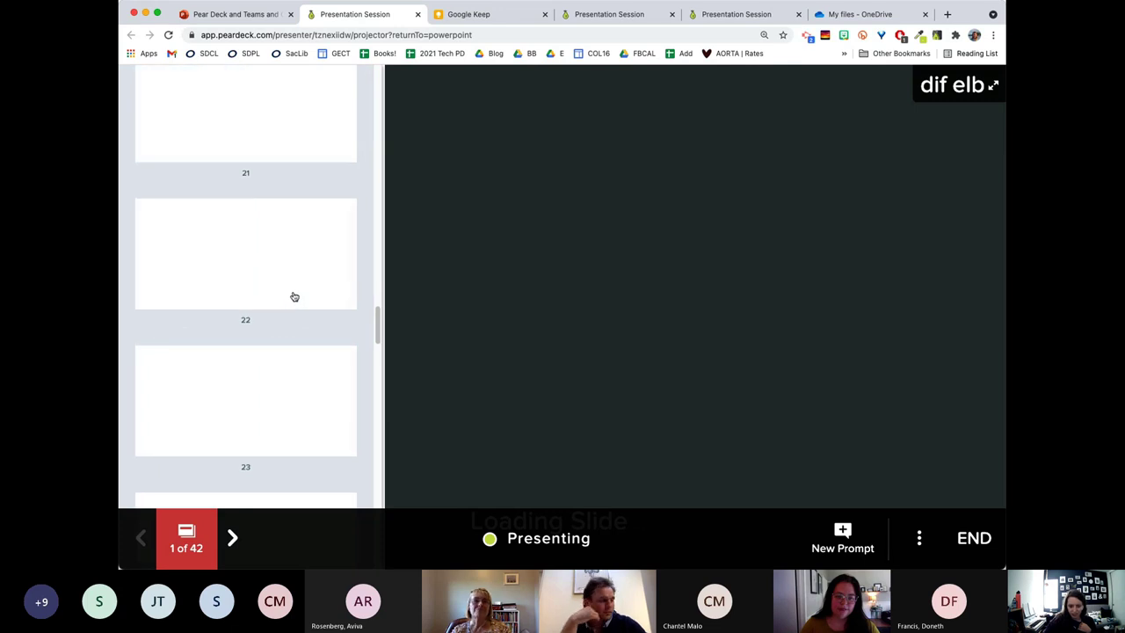
scroll(291, 297, up, 2)
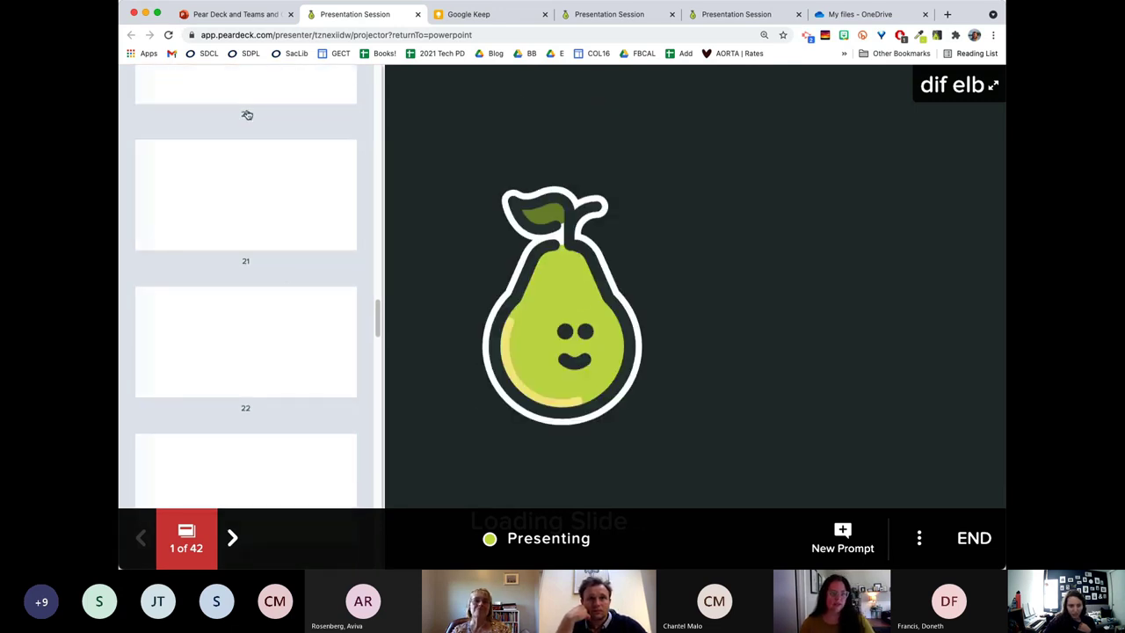
Jump the projector to slide 20, then back to slide 19 of 42.
click(268, 95)
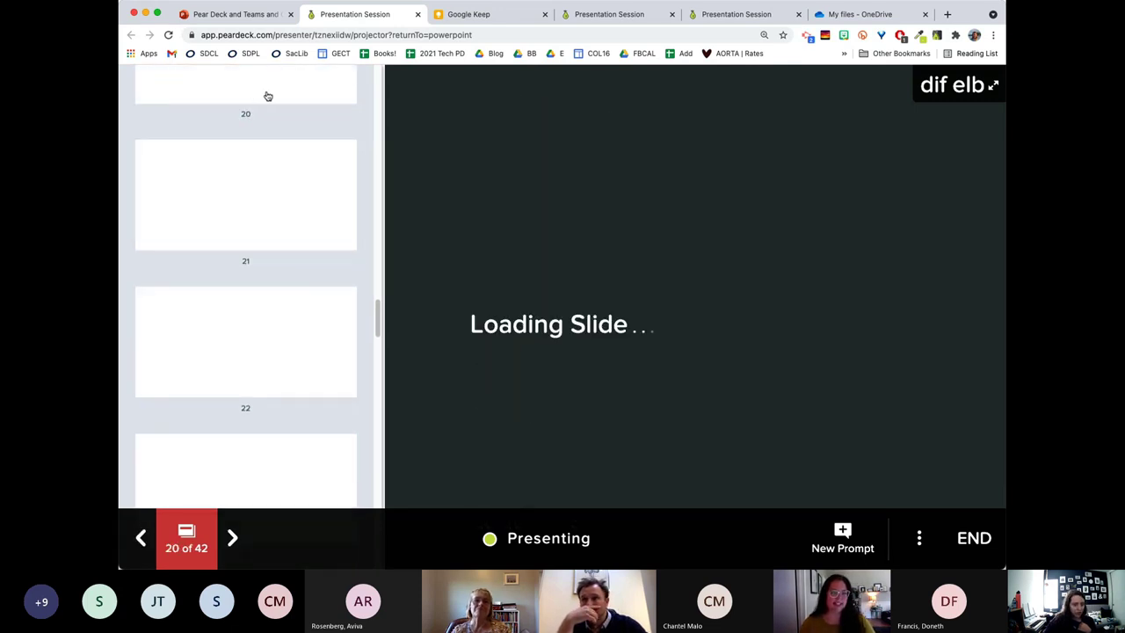
scroll(280, 114, up, 1)
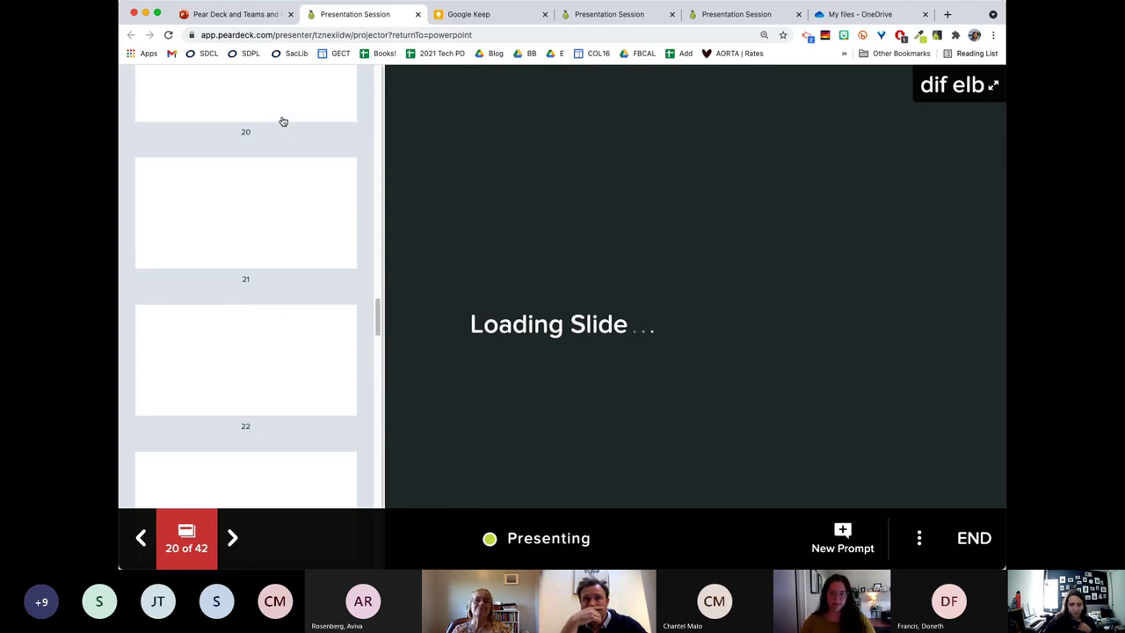
scroll(283, 122, up, 4)
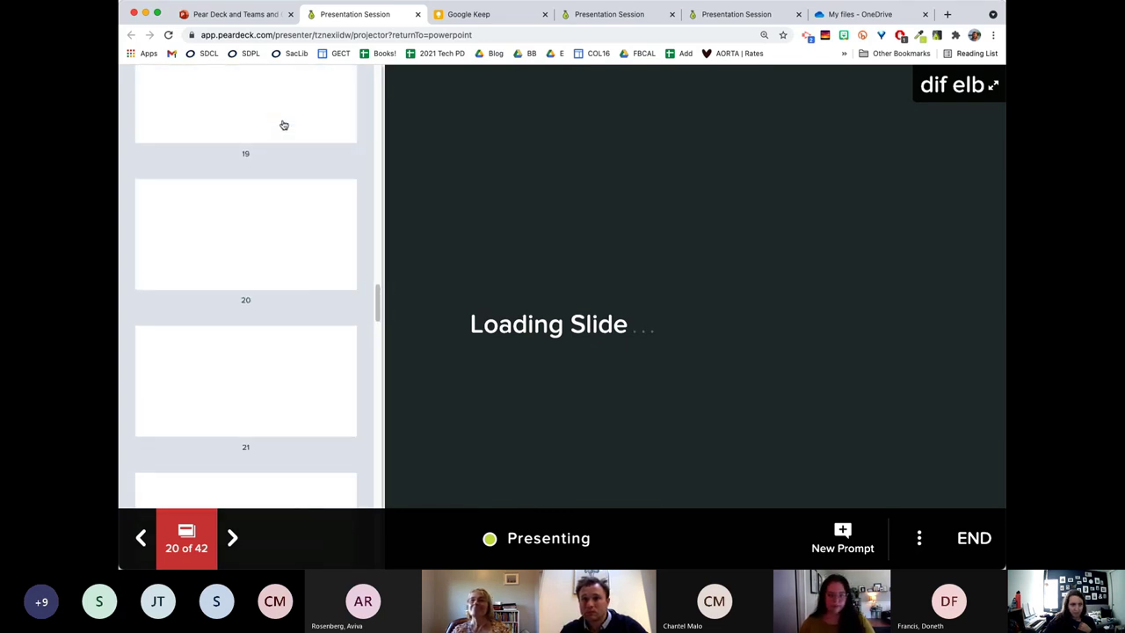
click(226, 124)
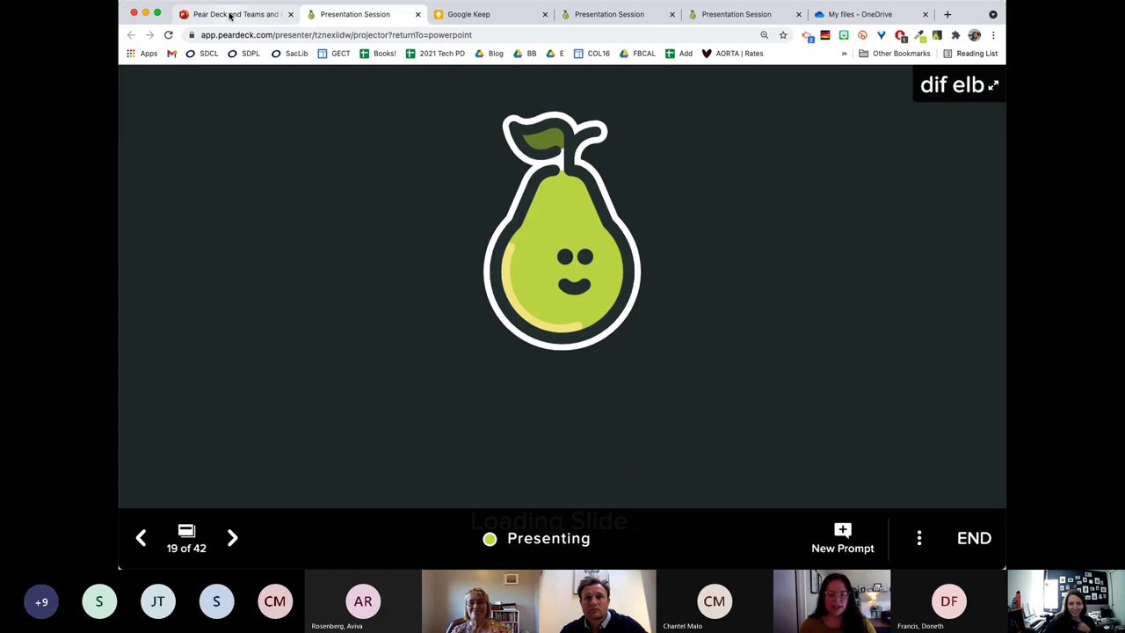
Switch from the PowerPoint tab to the Presentation Session dashboard showing 'Weekly Wonders'.
click(230, 15)
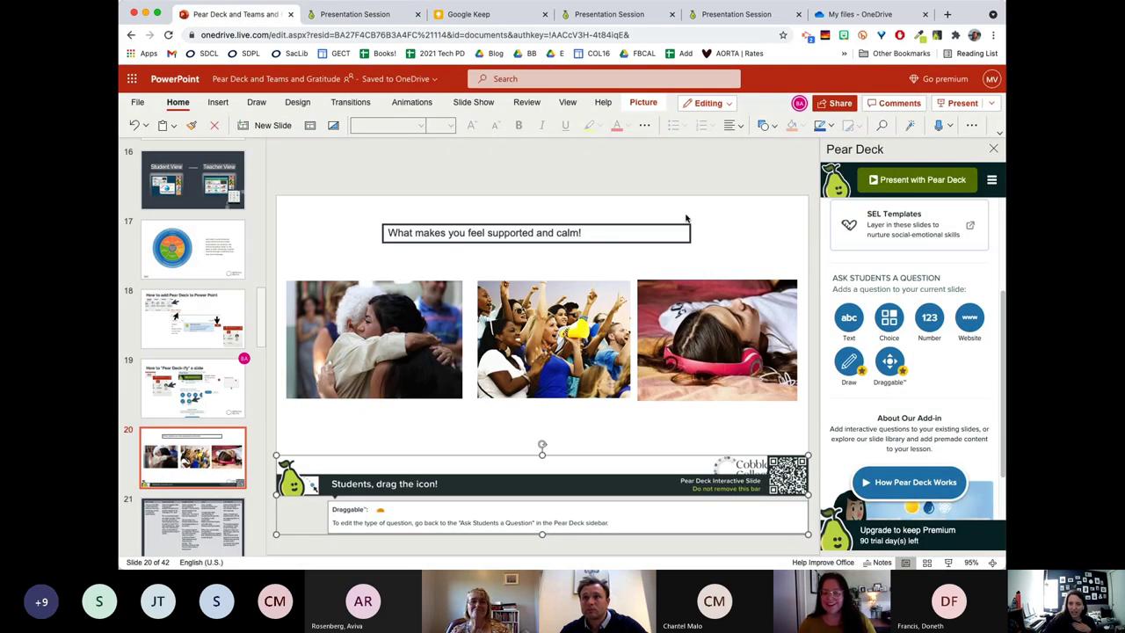
click(625, 14)
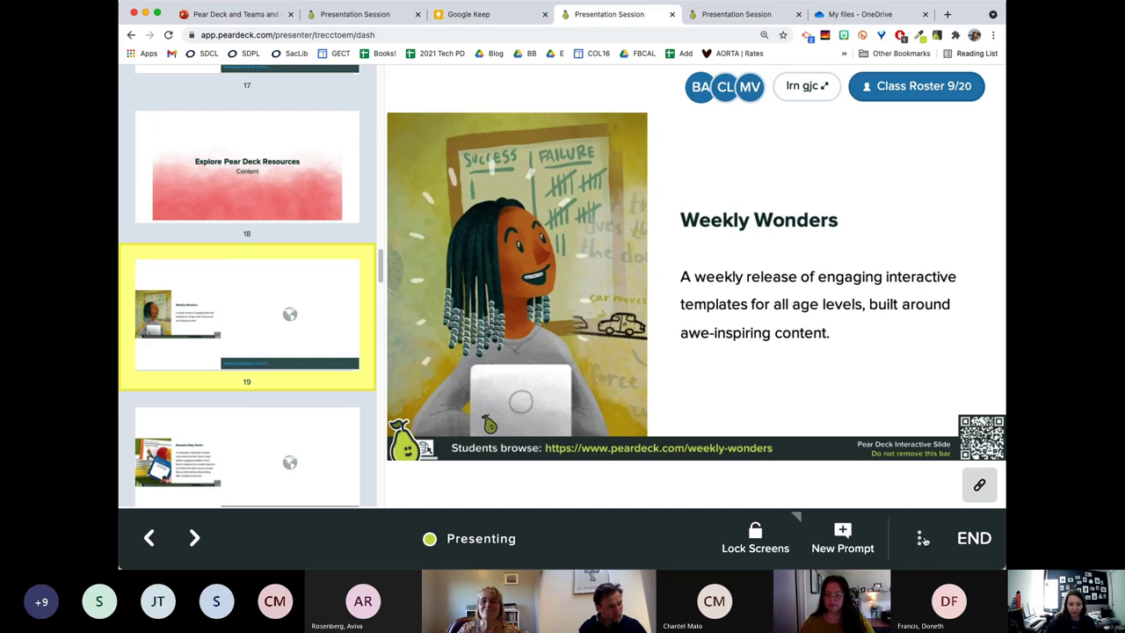
Check the dashboard's session options menu, then return to the projector Presentation Session tab.
click(919, 539)
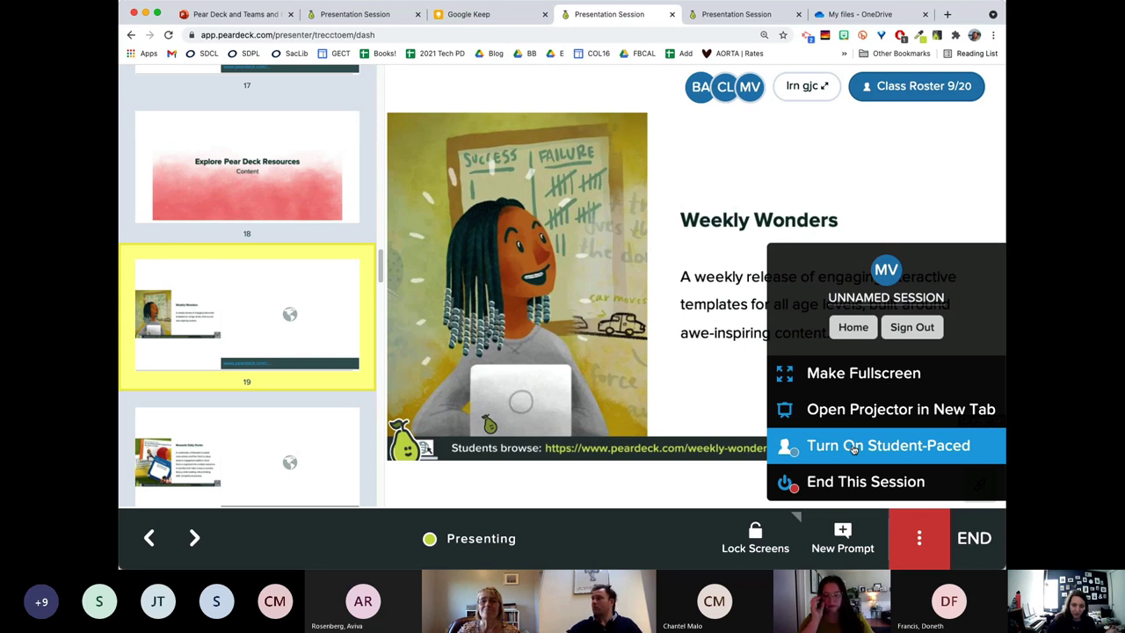
click(852, 449)
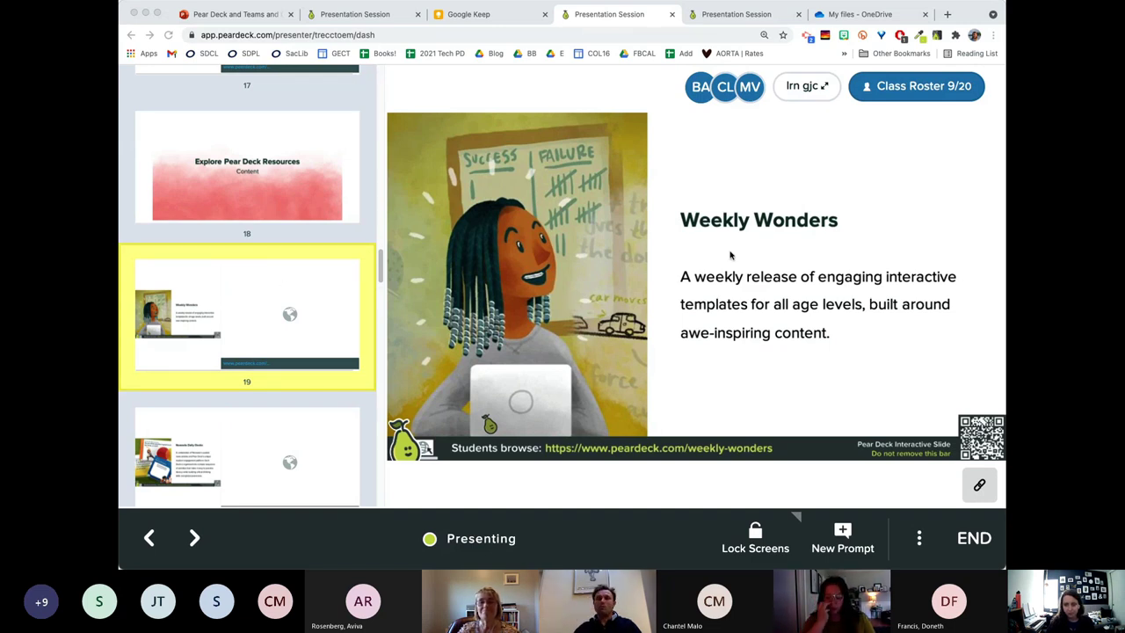
click(738, 263)
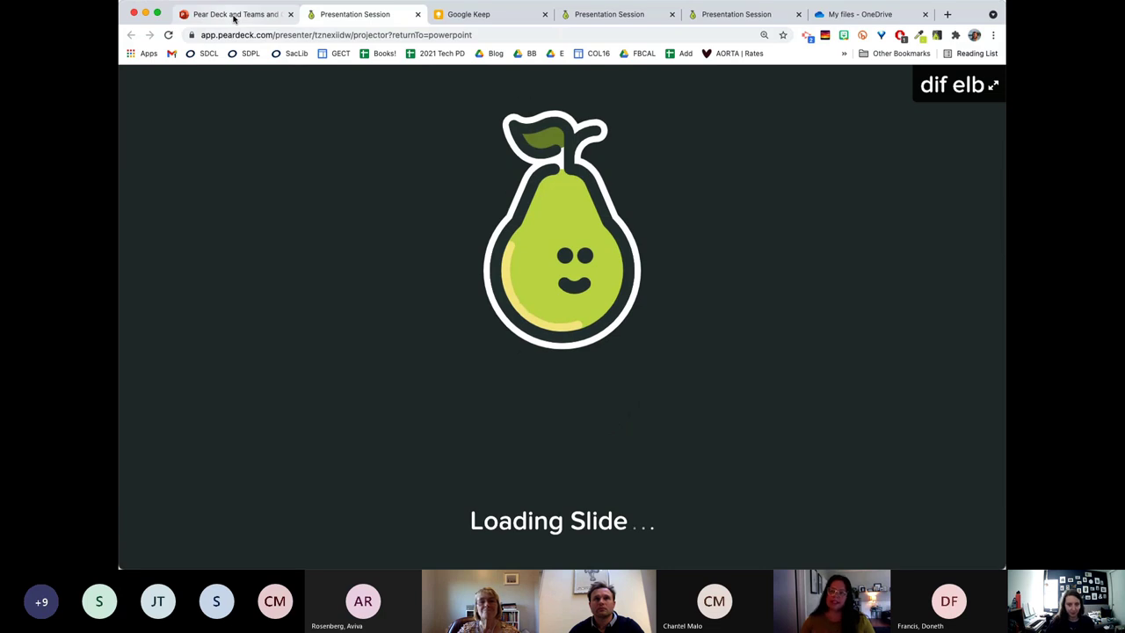
Return to the PowerPoint Online tab and scroll the thumbnails to draggable slide 20.
click(234, 16)
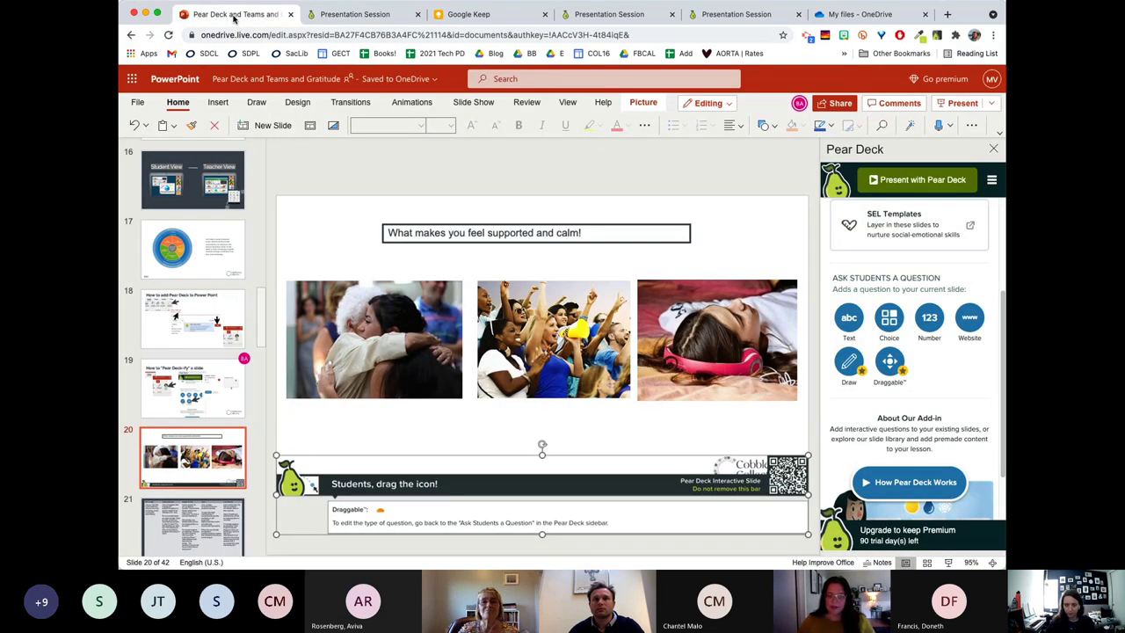
scroll(192, 351, down, 2)
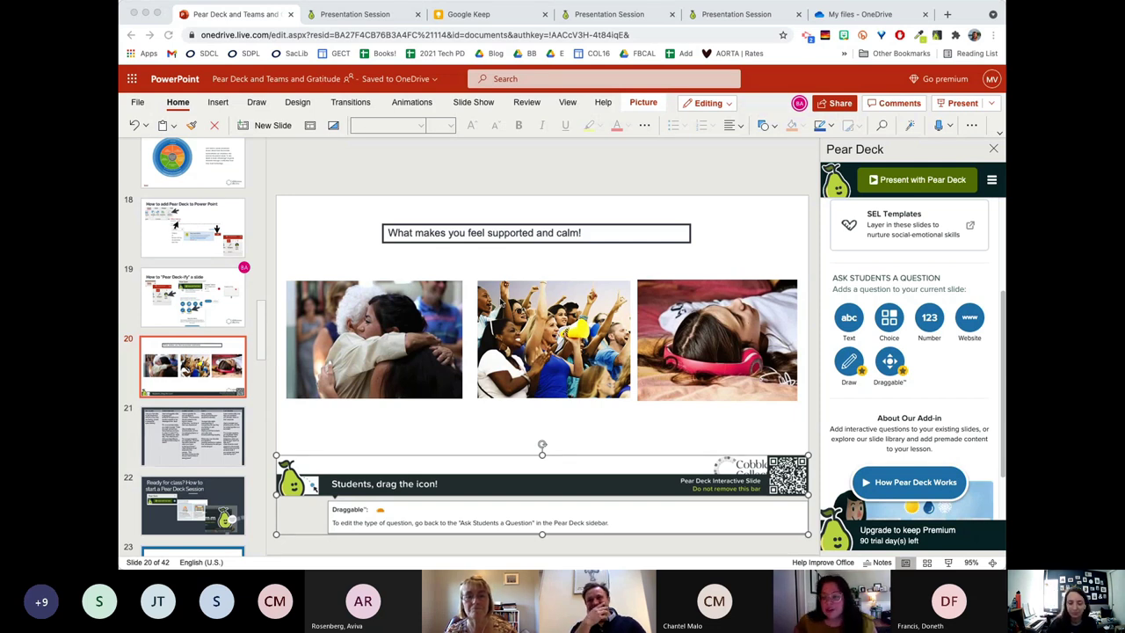
click(498, 187)
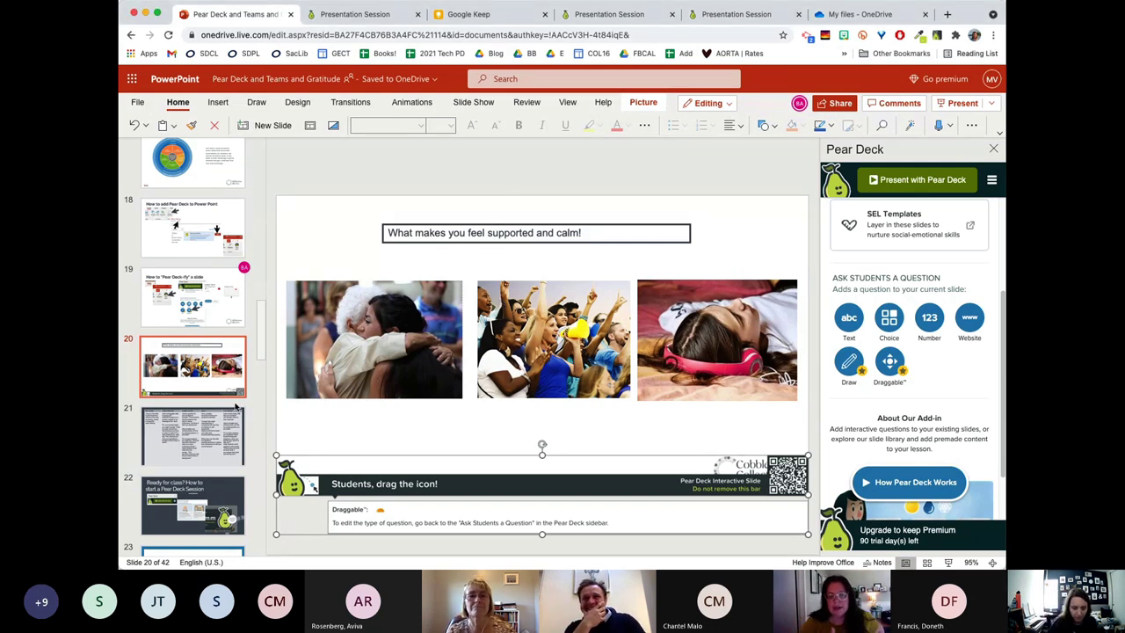
scroll(236, 406, down, 1)
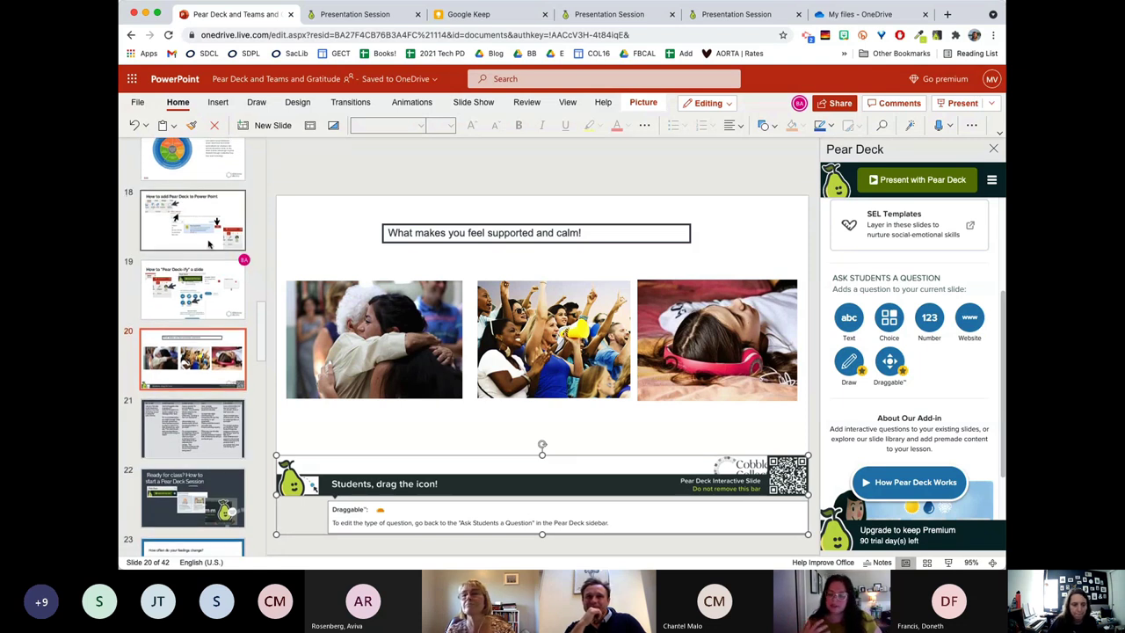
scroll(213, 282, up, 1)
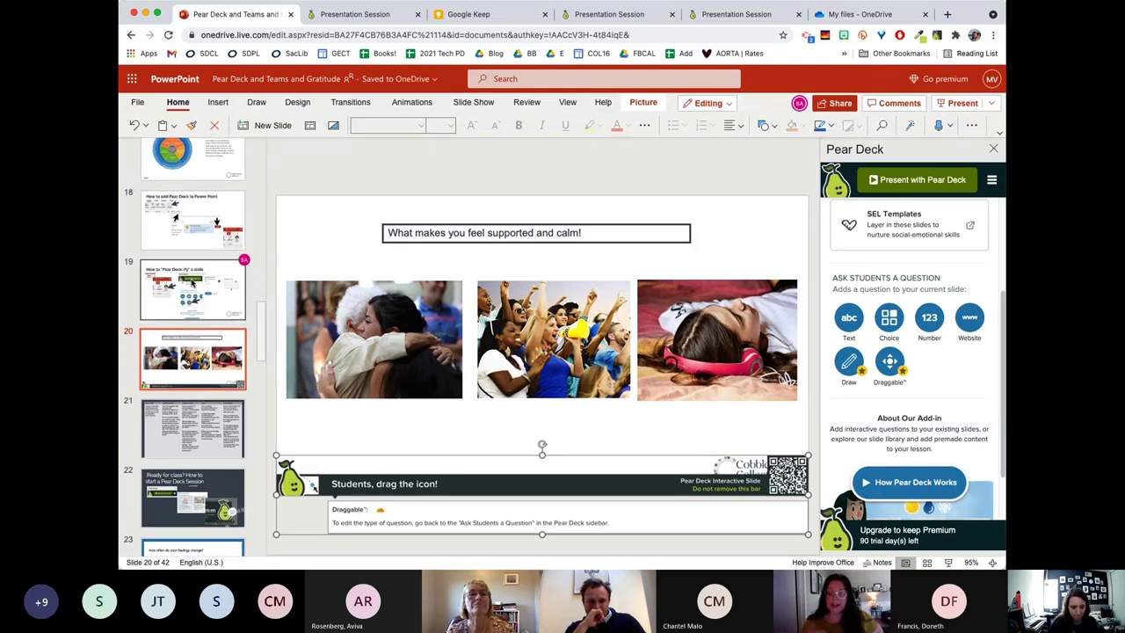
Select slide 19, 'How to "Pear Deck-ify" a slide', and reopen Pear Deck from the overflow menu.
click(201, 284)
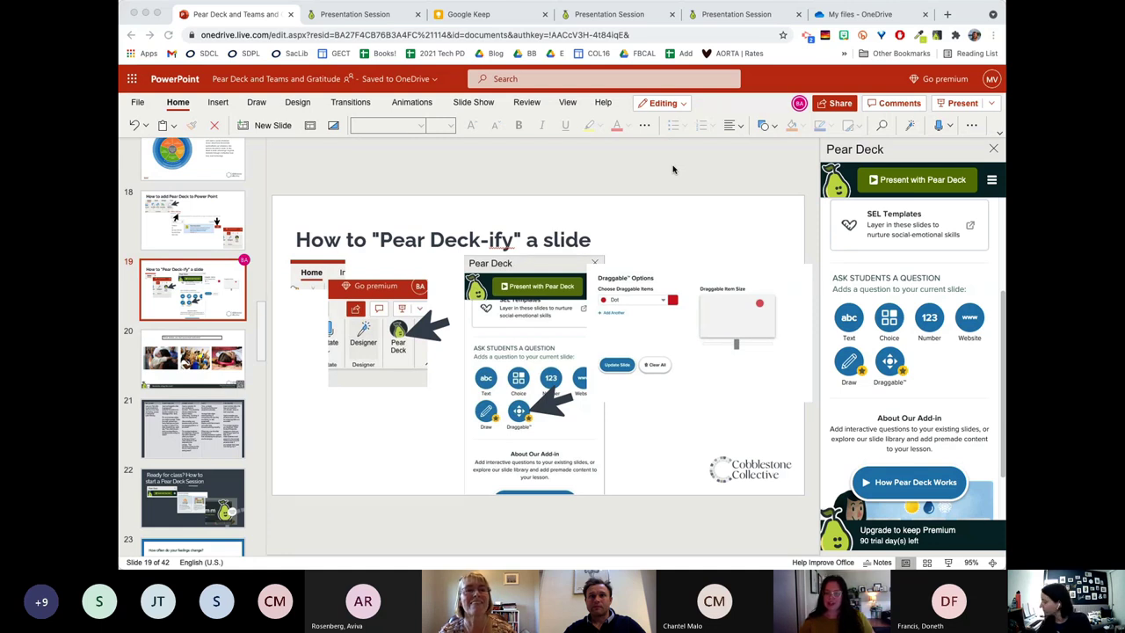
click(991, 136)
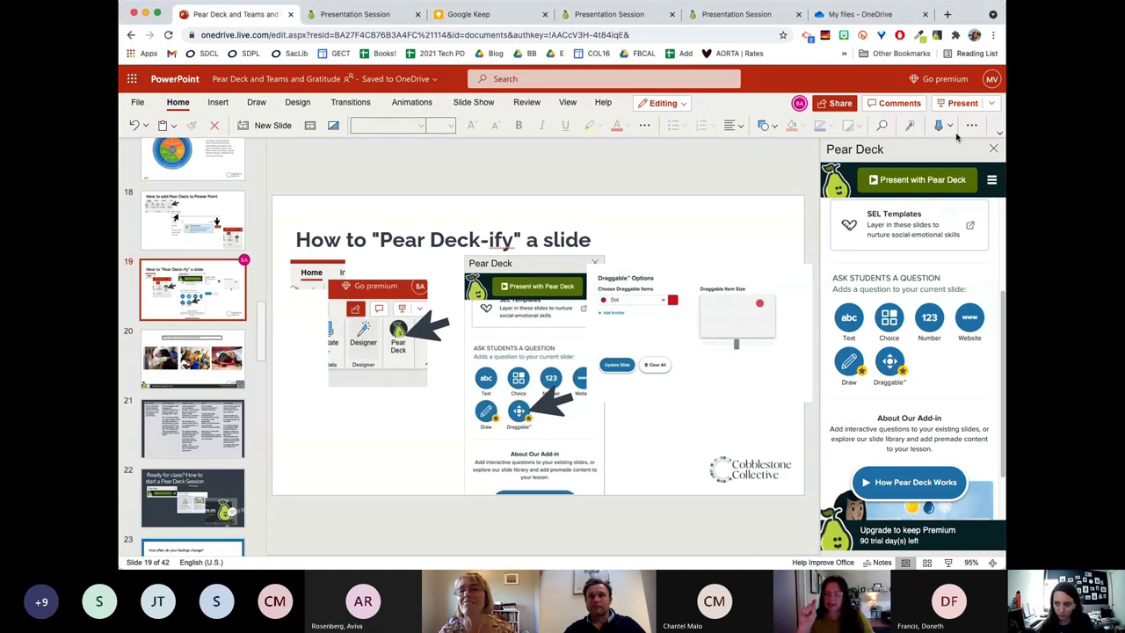
click(972, 127)
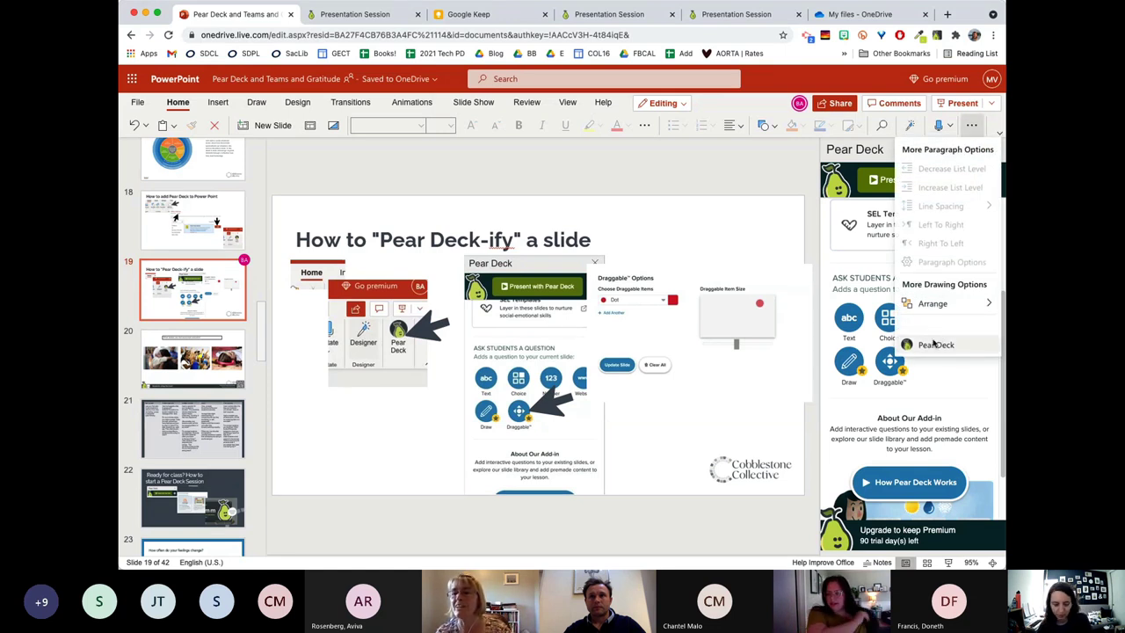
click(703, 187)
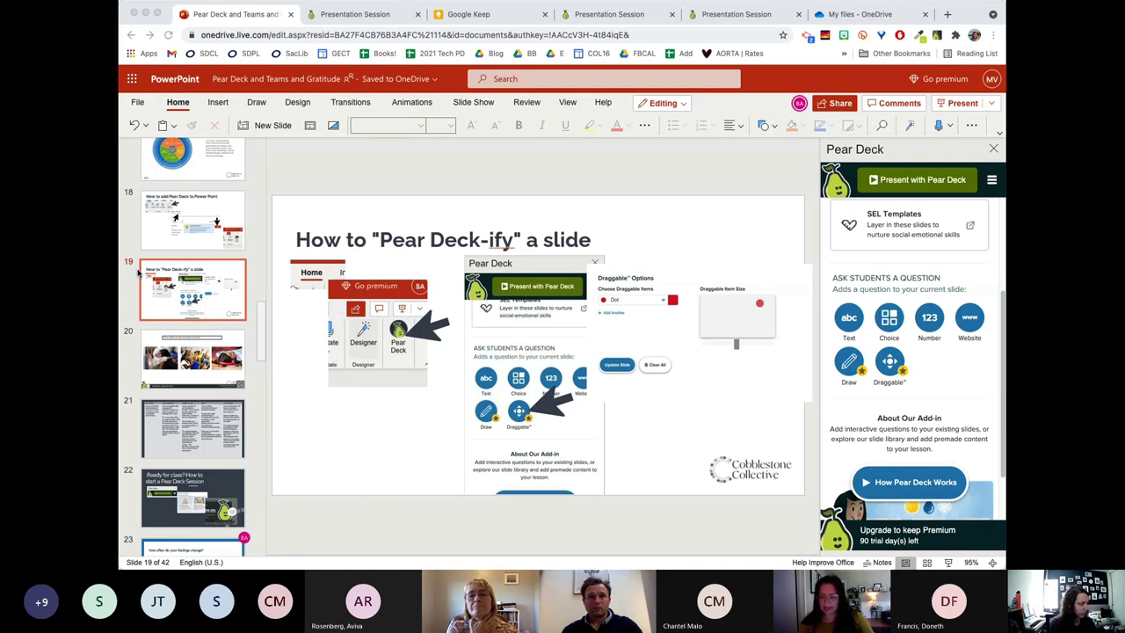
Show the Insert ribbon on slide 19 while the Pear Deck question pane stays open.
click(523, 161)
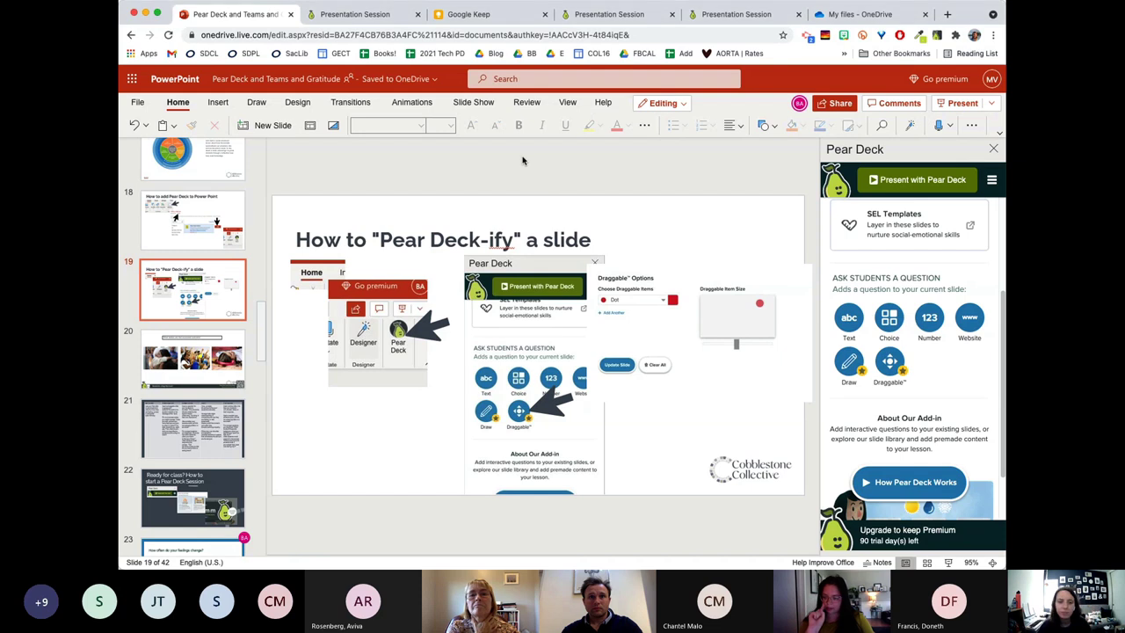
click(219, 103)
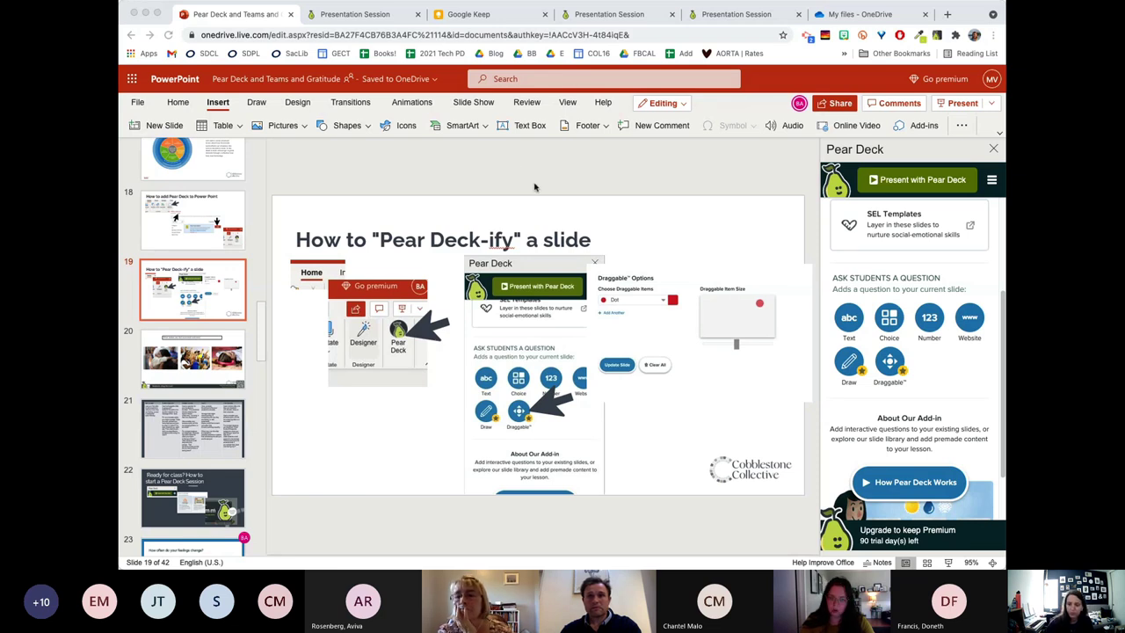
Relaunch the Pear Deck add-in from the Home ribbon's More options menu.
click(176, 103)
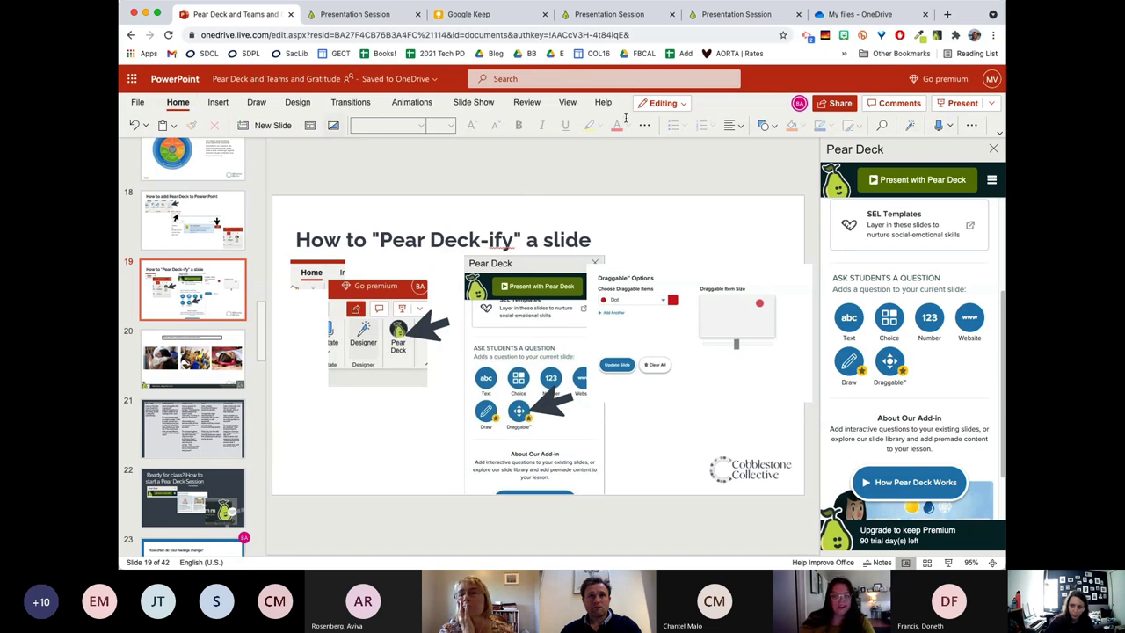
click(972, 128)
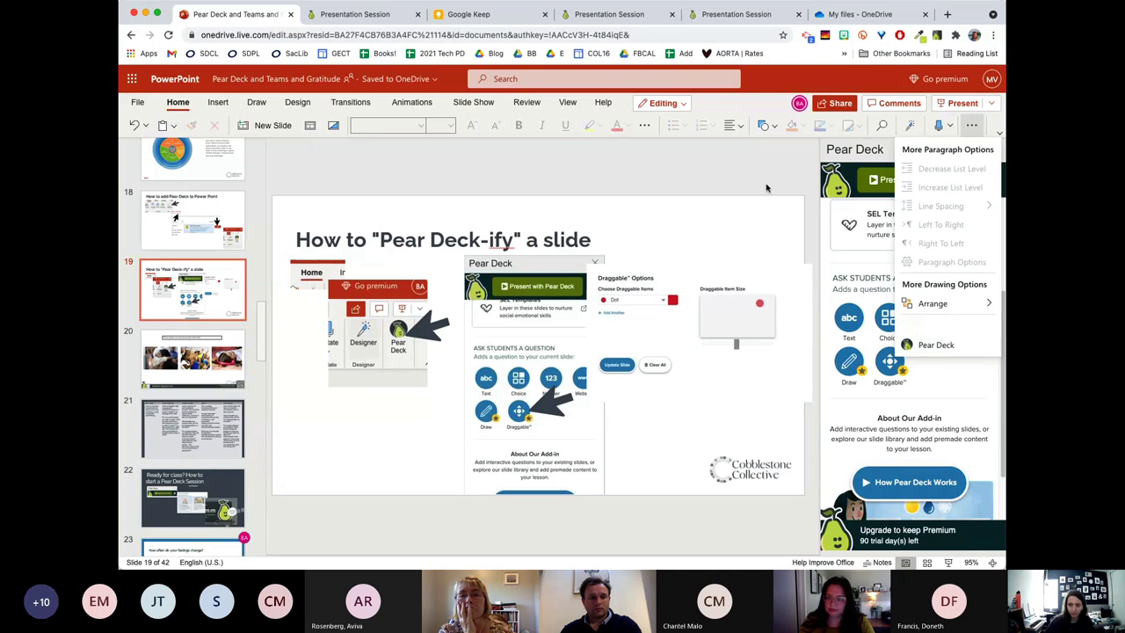
click(937, 345)
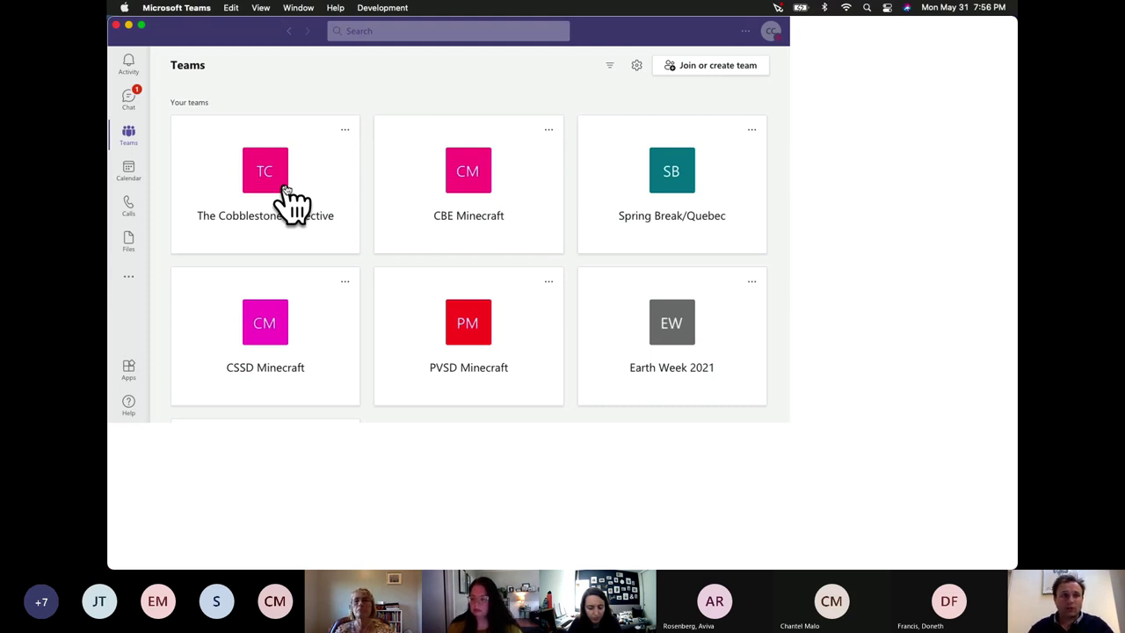
Open The Cobblestone Collective, dismiss the missed-call alert, and choose to add a channel.
click(285, 188)
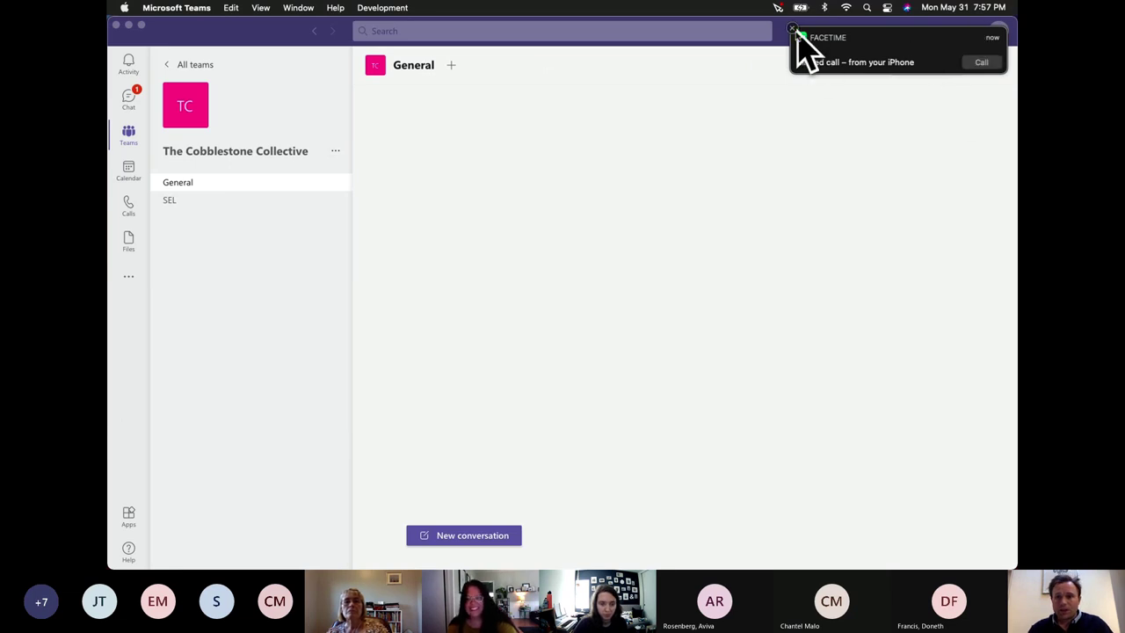
click(800, 39)
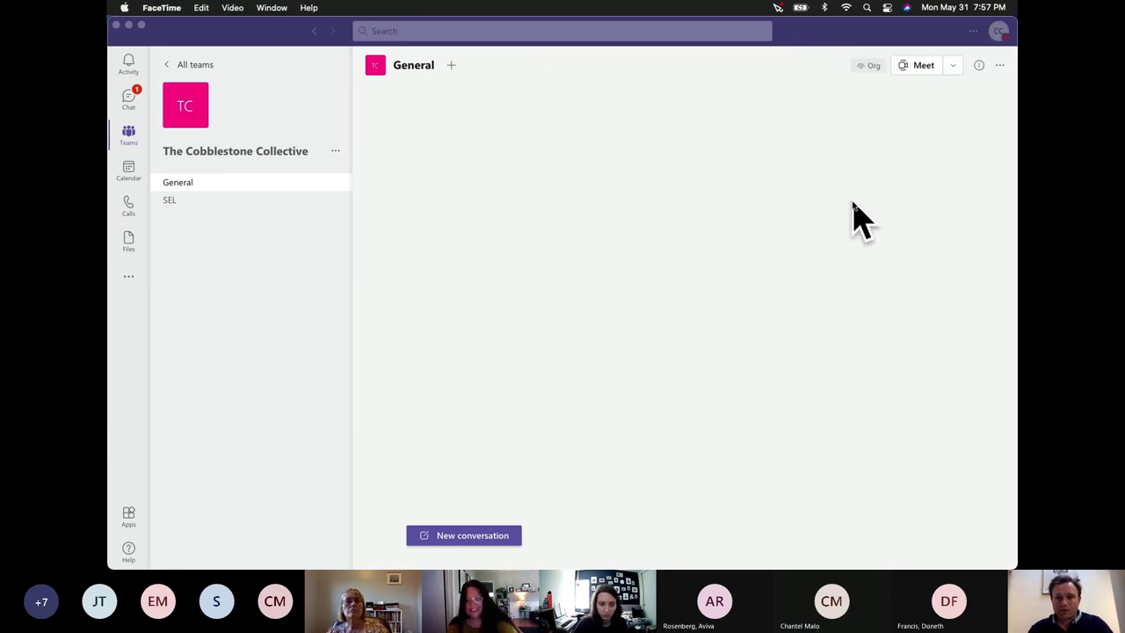
click(832, 40)
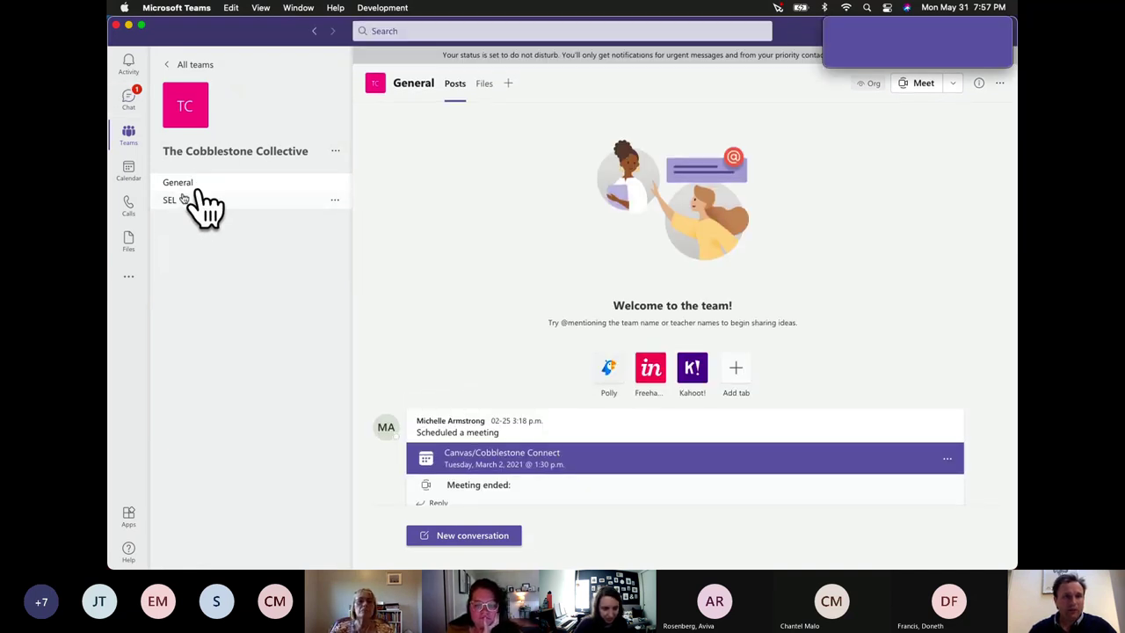
click(335, 151)
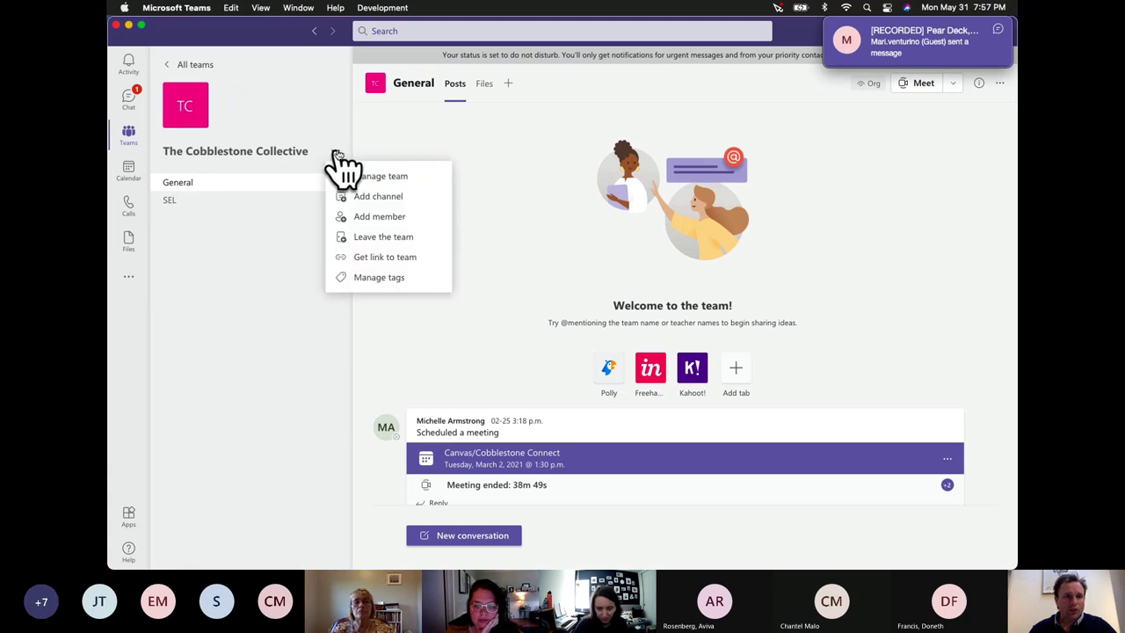
click(379, 199)
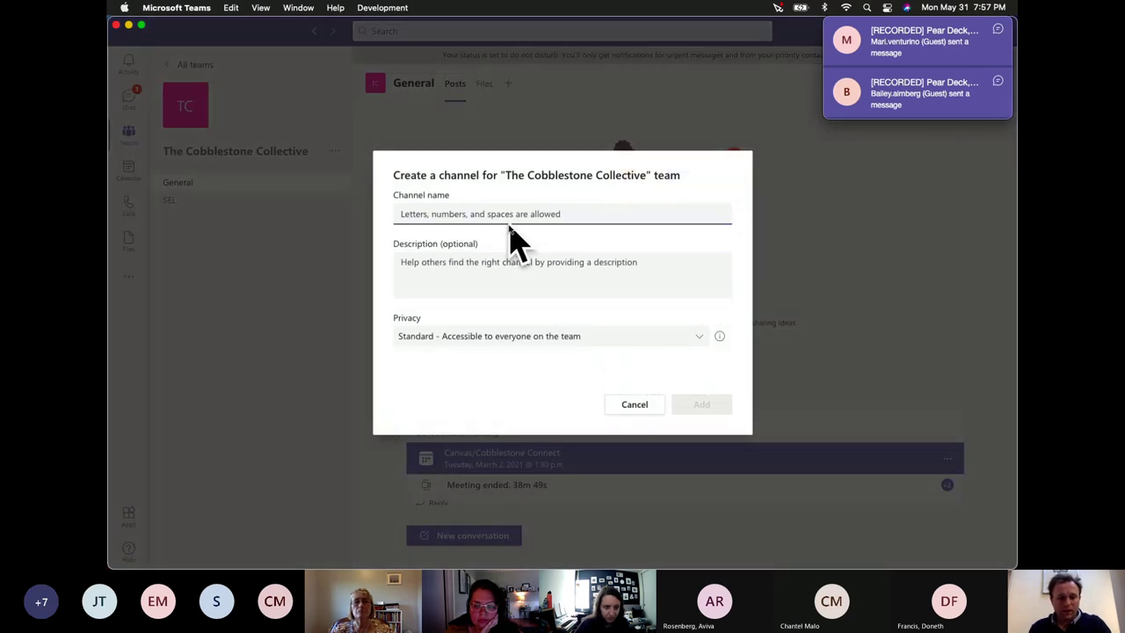
Add a standard channel named 'Math' to The Cobblestone Collective team.
text(Math)
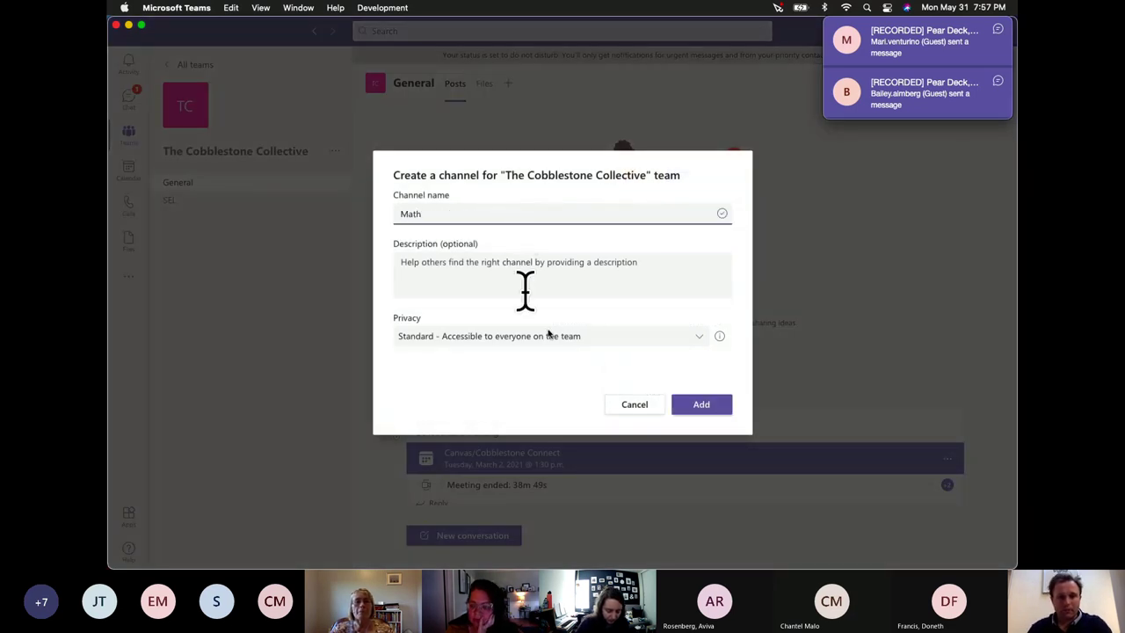
click(701, 406)
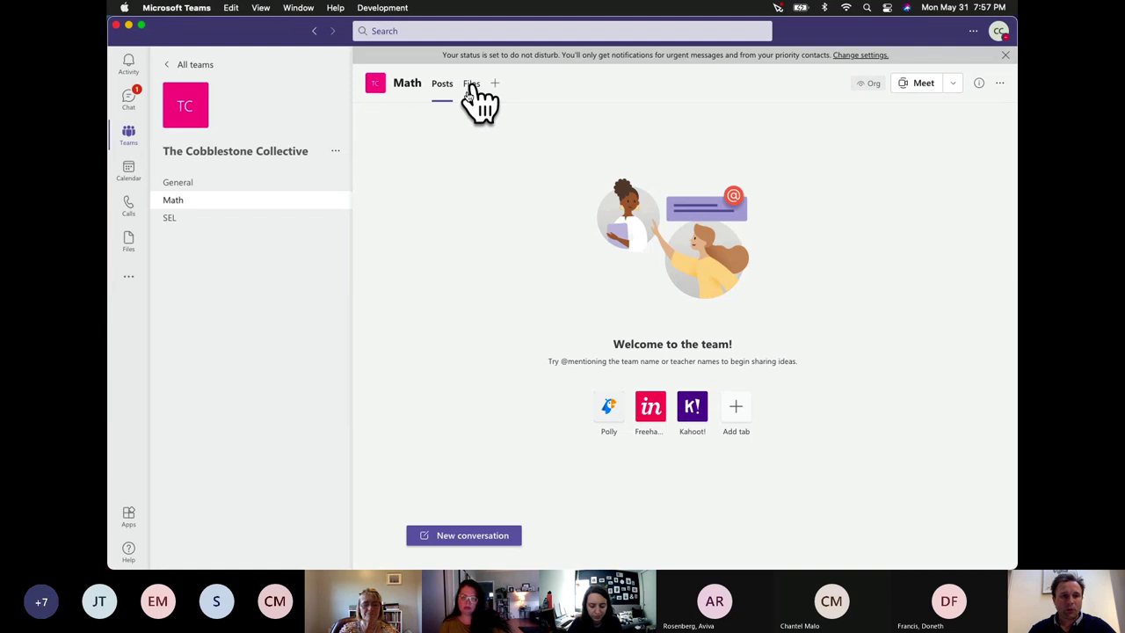
Post 'Hey everyone welcome to the Math Channel!' as a new conversation in Math.
click(477, 536)
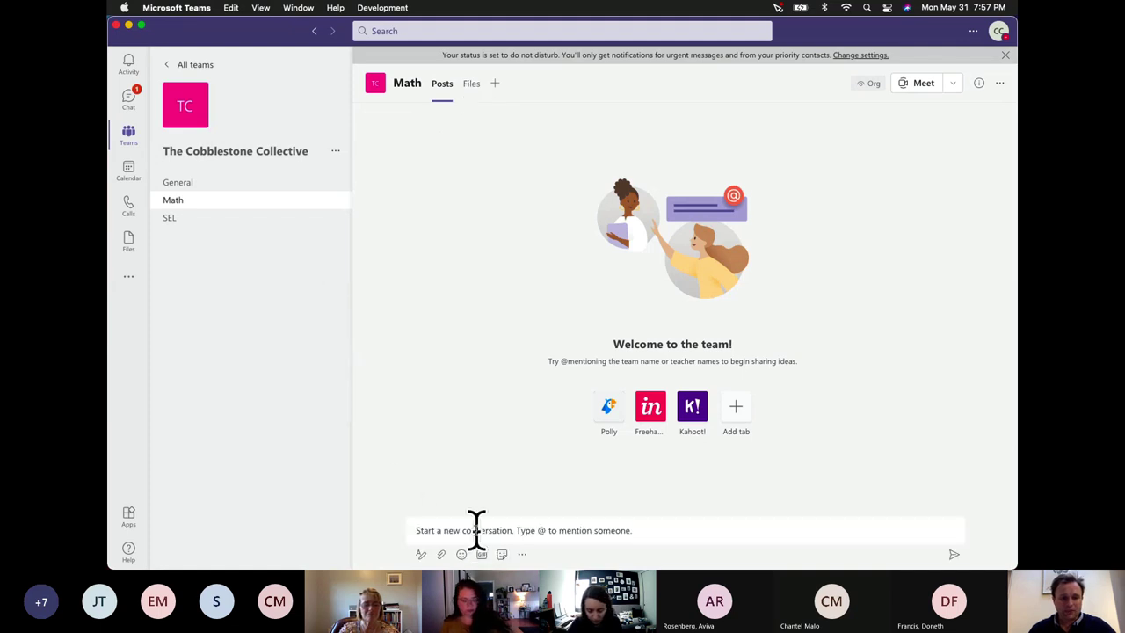
text(Hey)
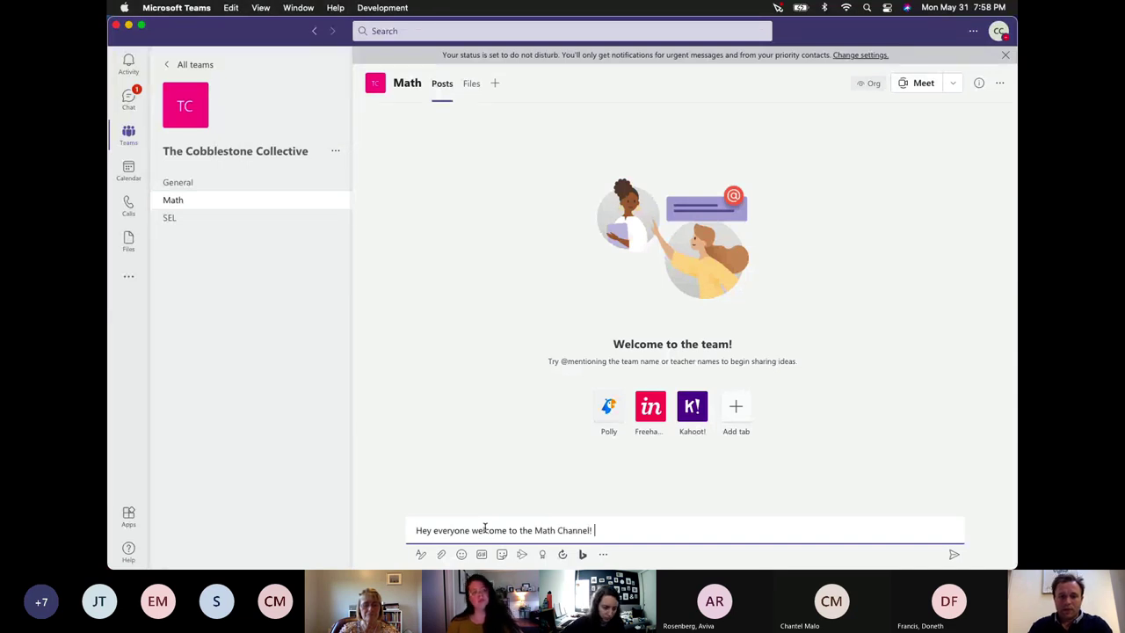
key(Return)
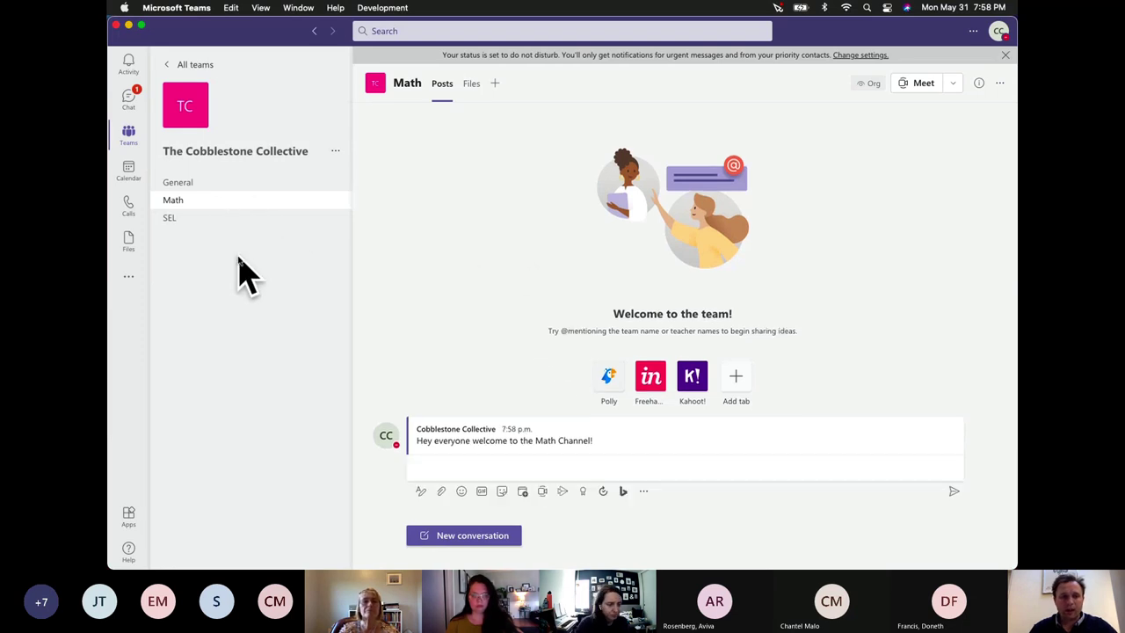
Visit SEL, return to Math and dismiss the tab picker, then reopen SEL.
click(186, 222)
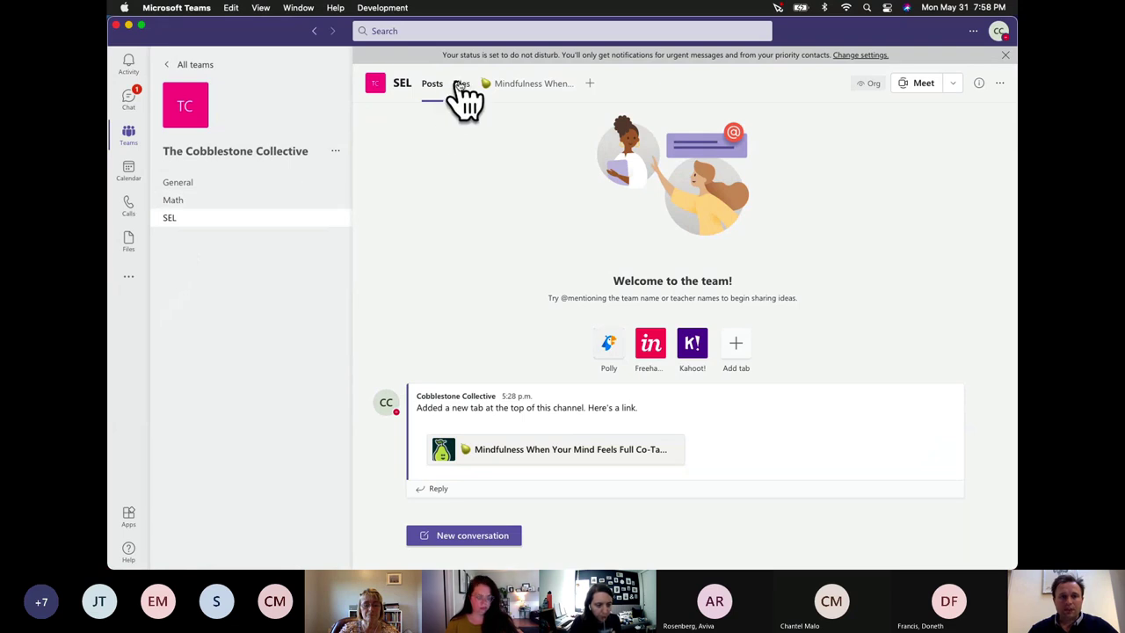
click(197, 202)
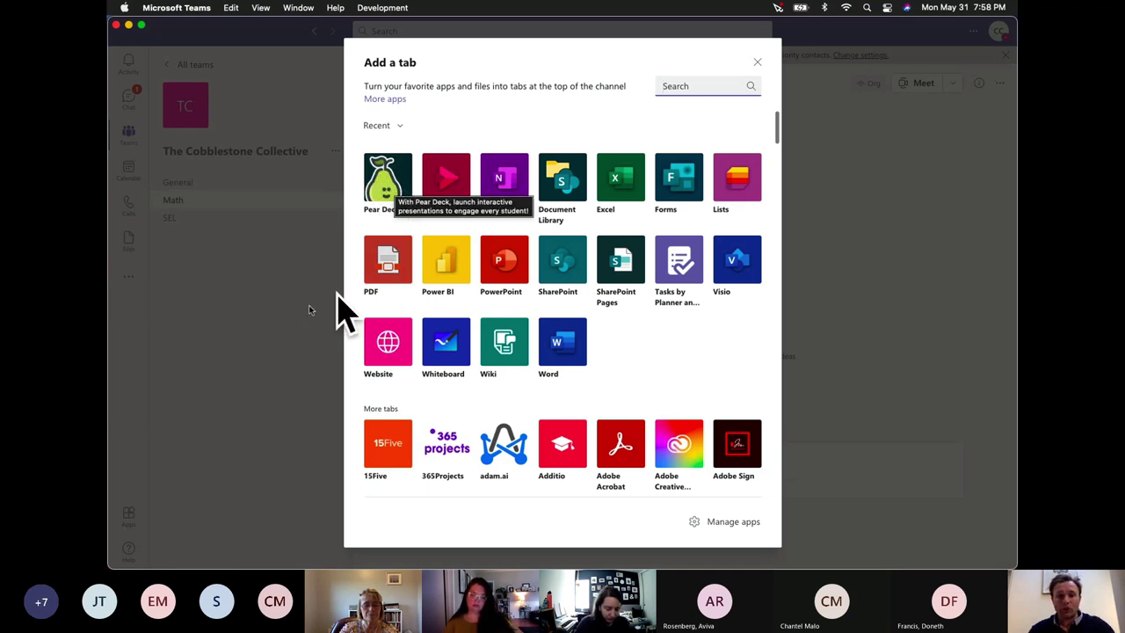
click(276, 325)
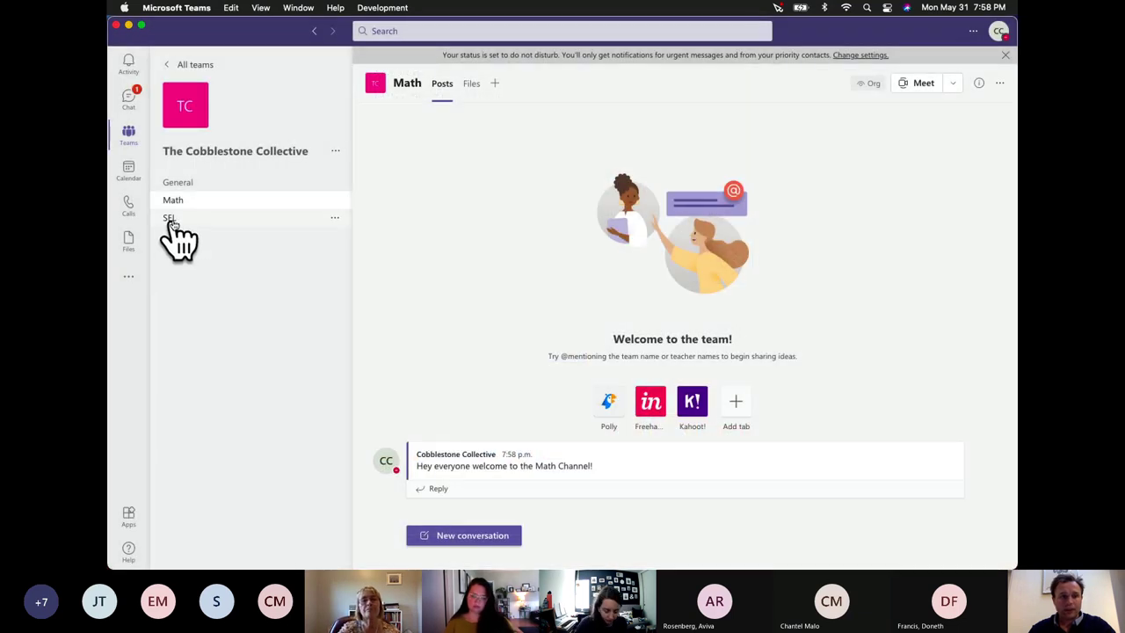
click(169, 222)
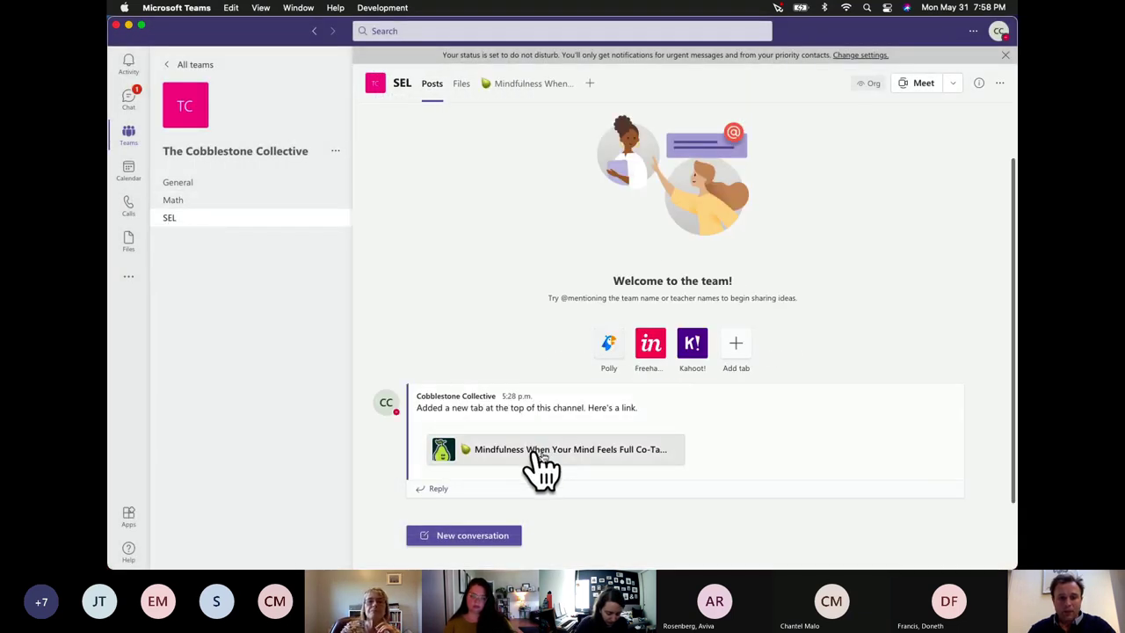
Load the Mindfulness Pear Deck tab in SEL, then minimize Teams to reveal Chrome.
click(531, 88)
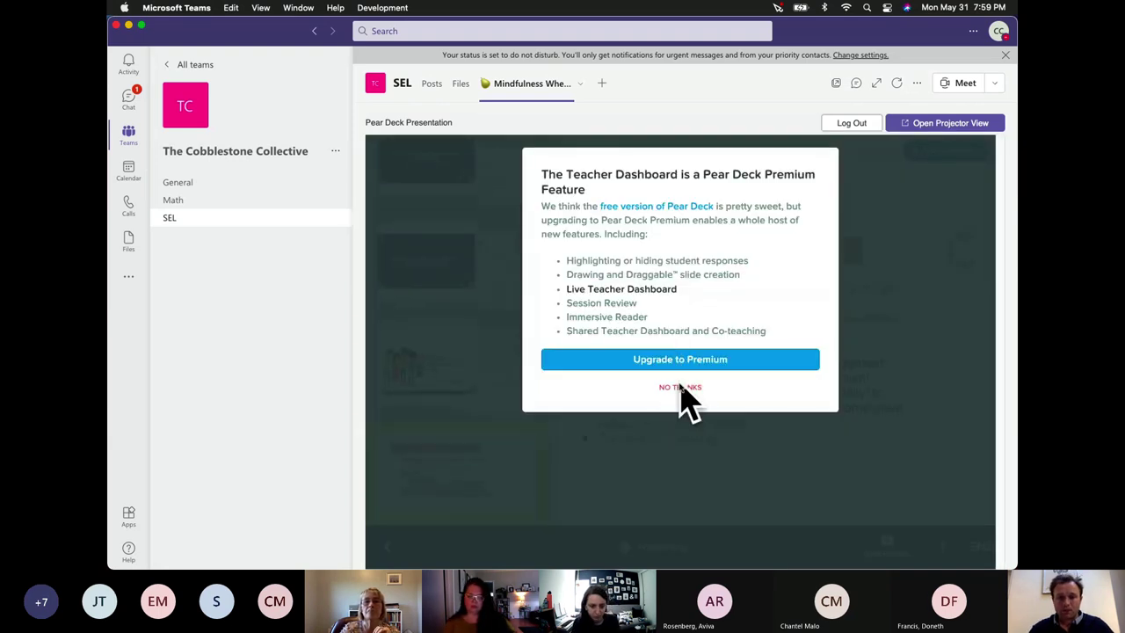
click(129, 24)
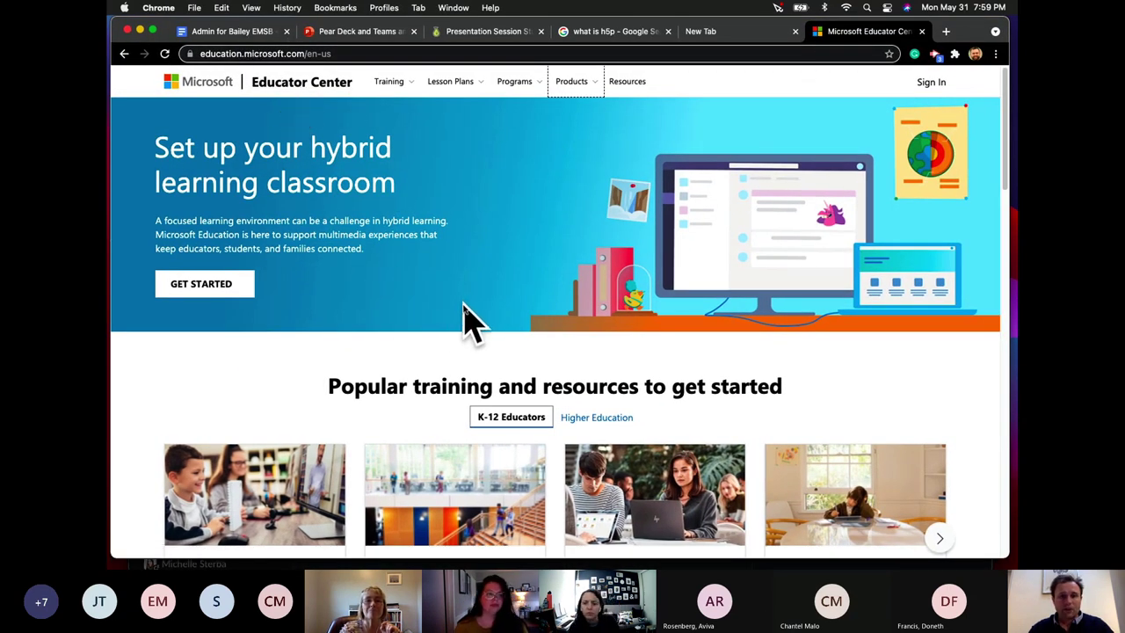
Sign in to education.microsoft.com with the chosen account, then switch to the Additional Resources slide.
scroll(464, 304, down, 1)
scroll(464, 303, up, 1)
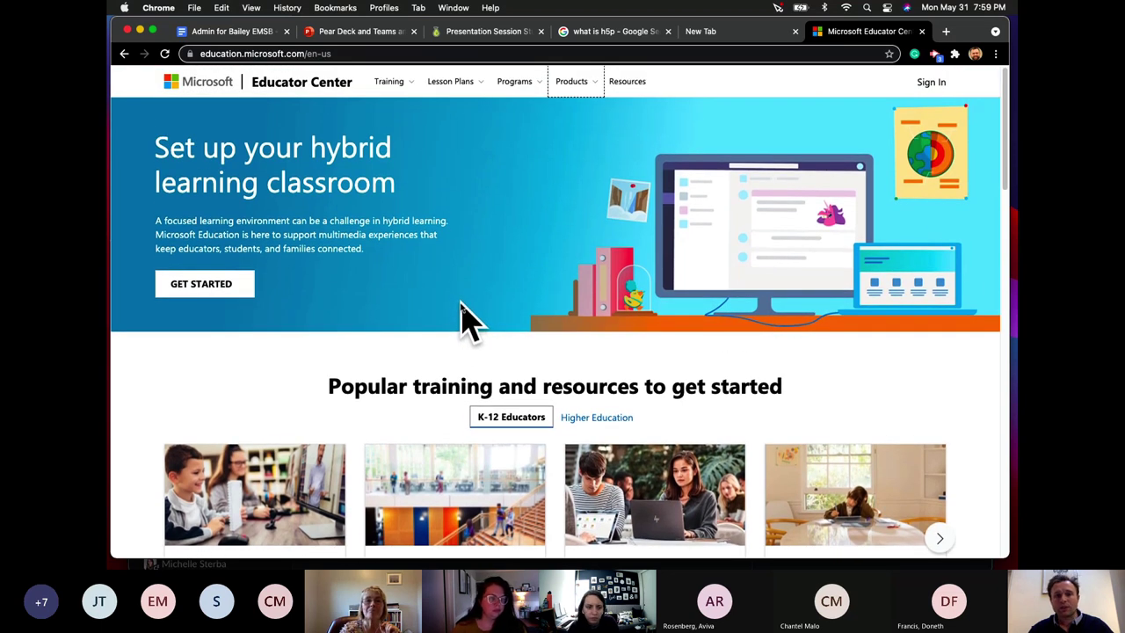
click(925, 82)
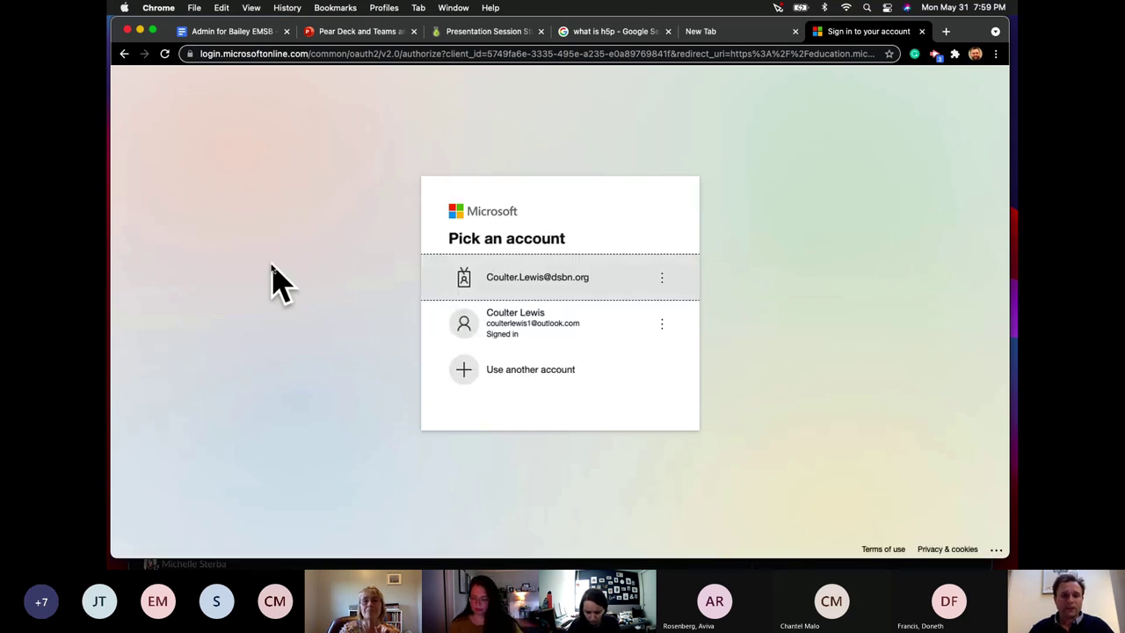
click(560, 330)
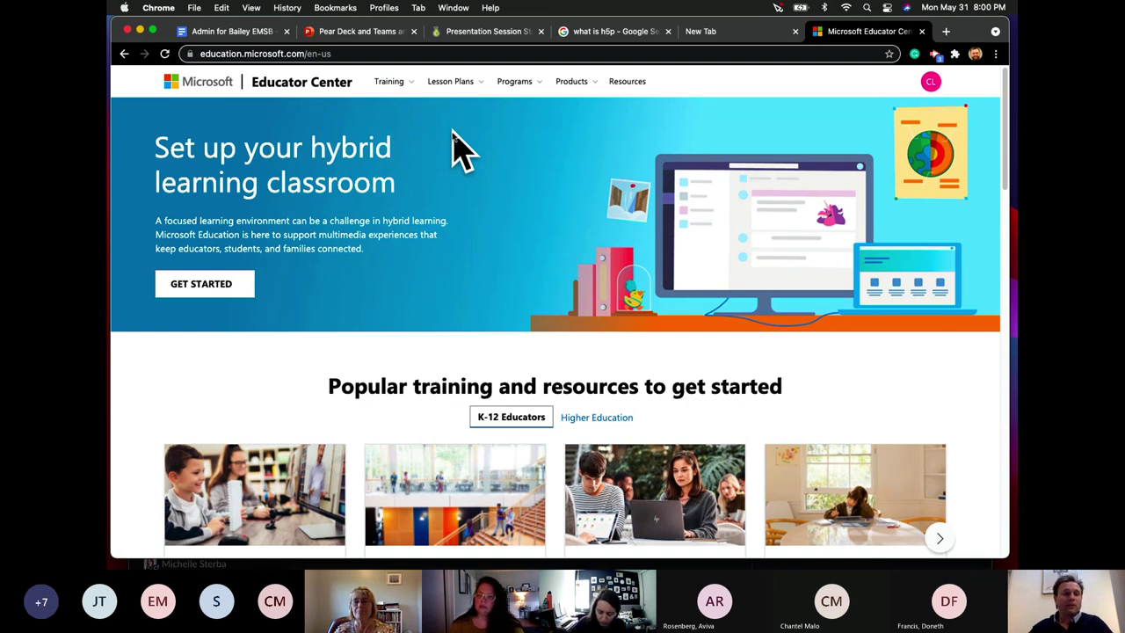
key(super+Tab)
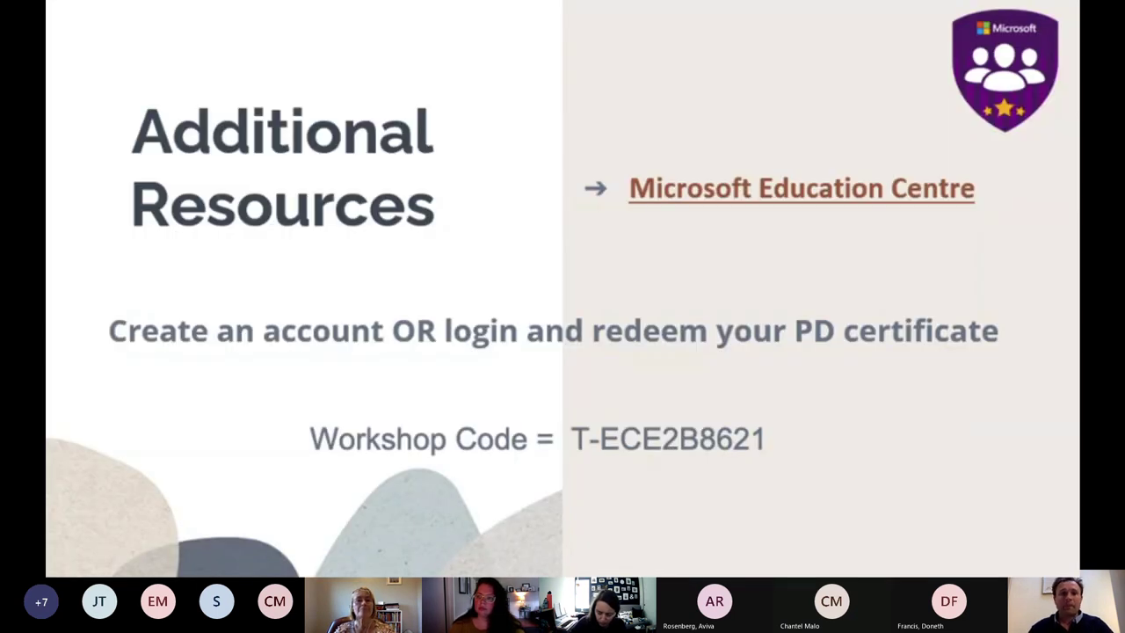